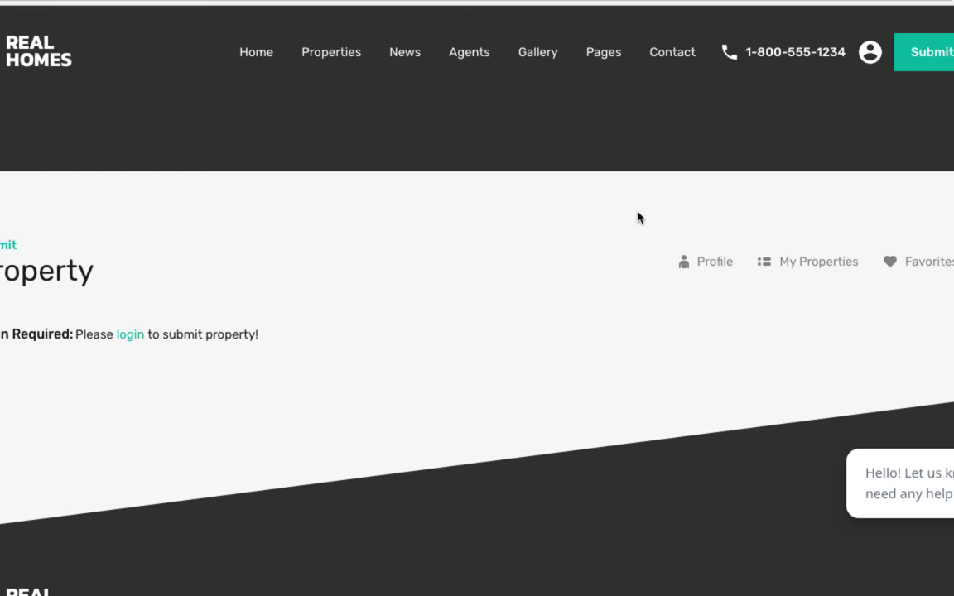
- Review the Real Homes demo's Submit Property page and its home page with the property search and latest listings
{"action": "scroll", "coordinate": [617, 247], "scroll_direction": "down", "scroll_amount": 3}
{"action": "scroll", "coordinate": [615, 247], "scroll_direction": "down", "scroll_amount": 2}
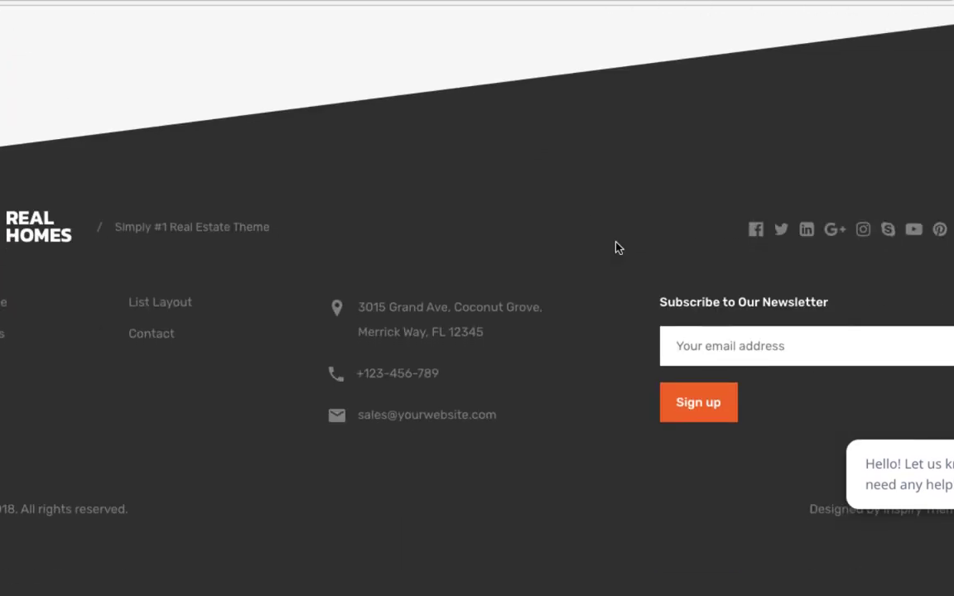
{"action": "scroll", "coordinate": [615, 247], "scroll_direction": "up", "scroll_amount": 5}
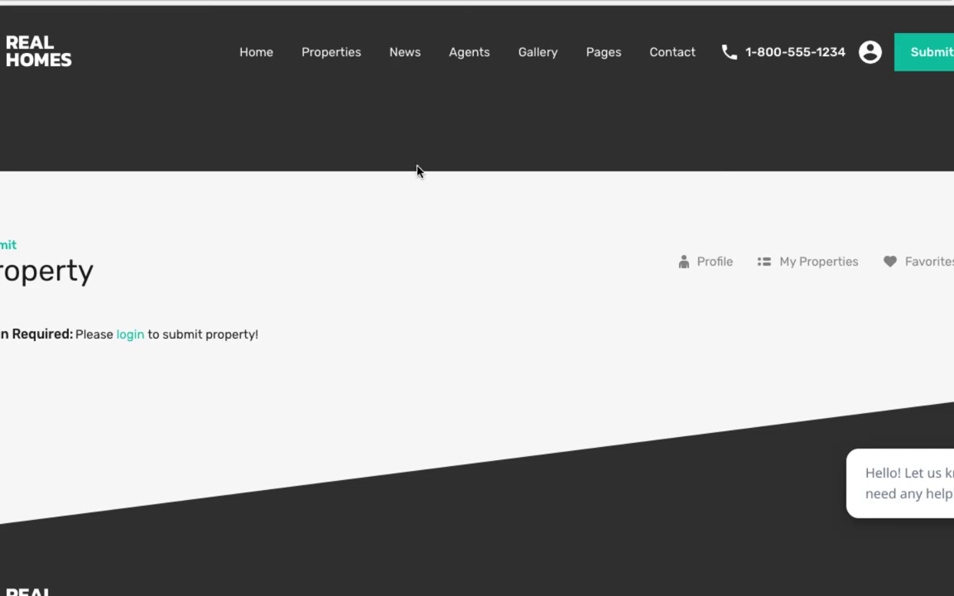
{"action": "scroll", "coordinate": [416, 171], "scroll_direction": "down", "scroll_amount": 4}
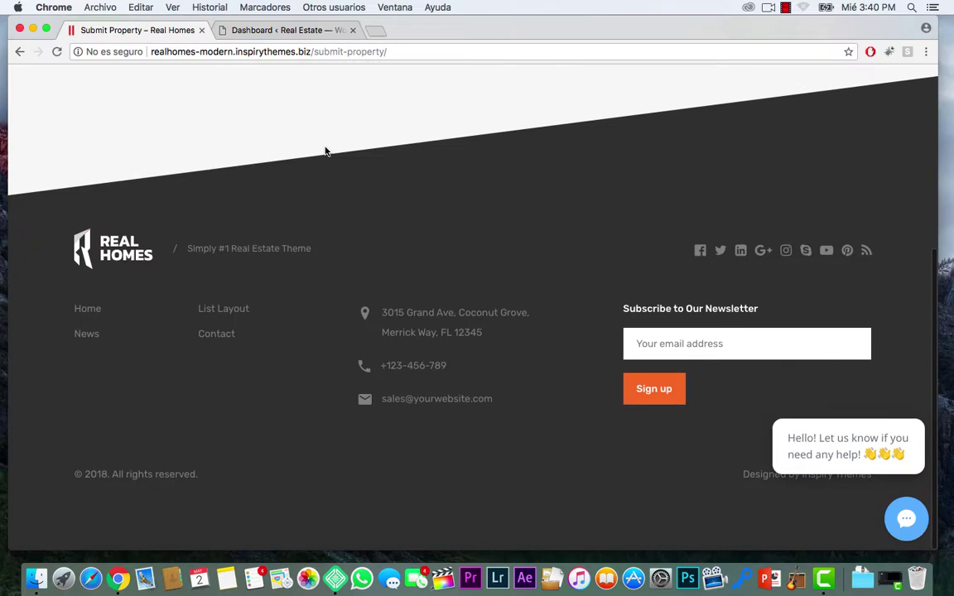
{"action": "scroll", "coordinate": [326, 152], "scroll_direction": "up", "scroll_amount": 5}
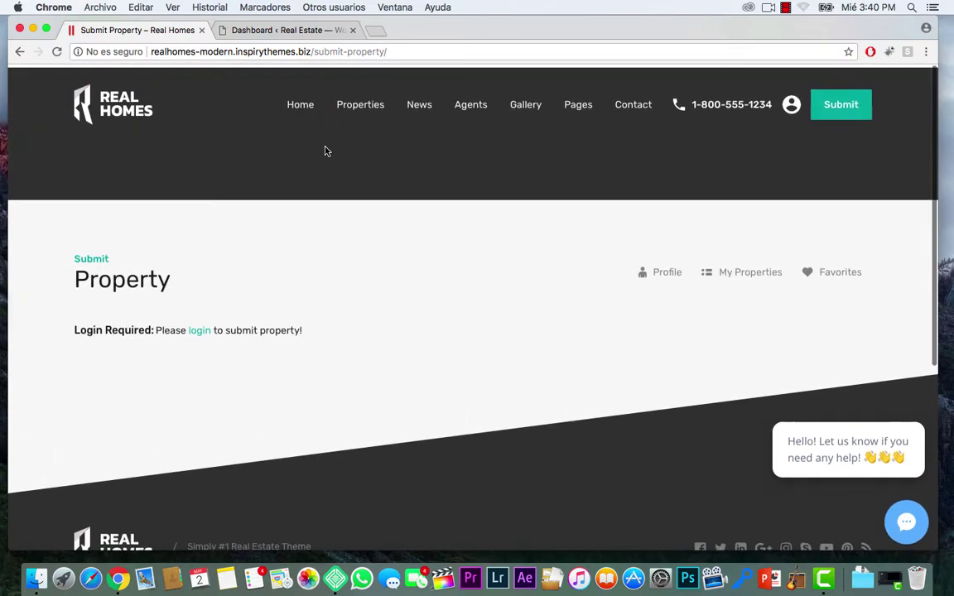
{"action": "left_click", "coordinate": [124, 115]}
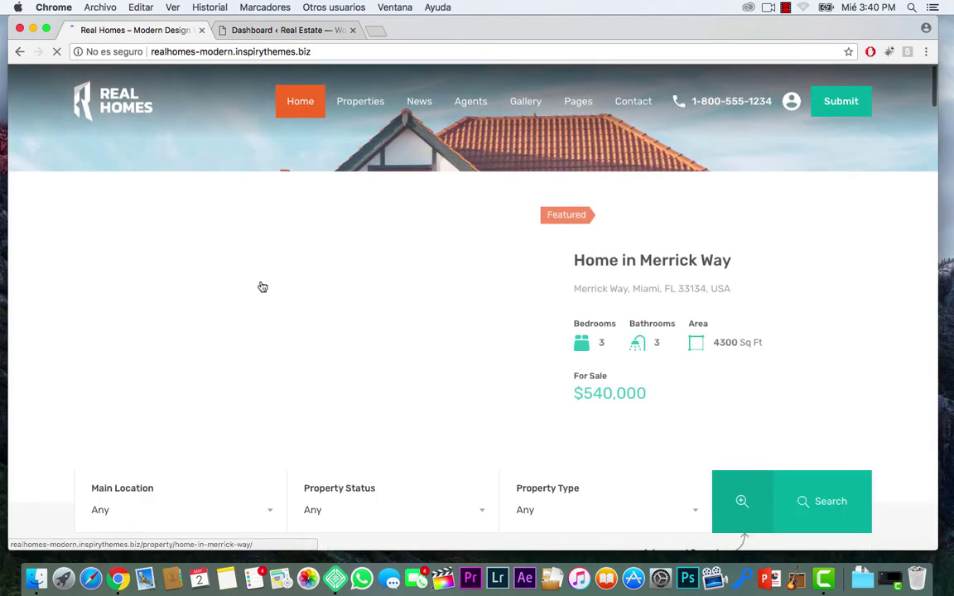
{"action": "scroll", "coordinate": [261, 286], "scroll_direction": "down", "scroll_amount": 1}
{"action": "scroll", "coordinate": [260, 286], "scroll_direction": "down", "scroll_amount": 3}
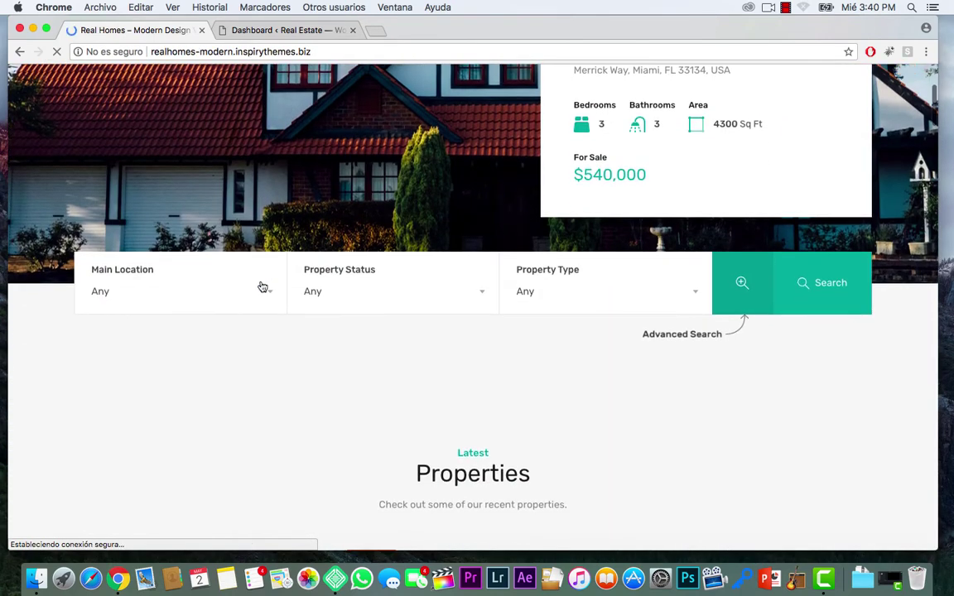
{"action": "scroll", "coordinate": [261, 286], "scroll_direction": "down", "scroll_amount": 4}
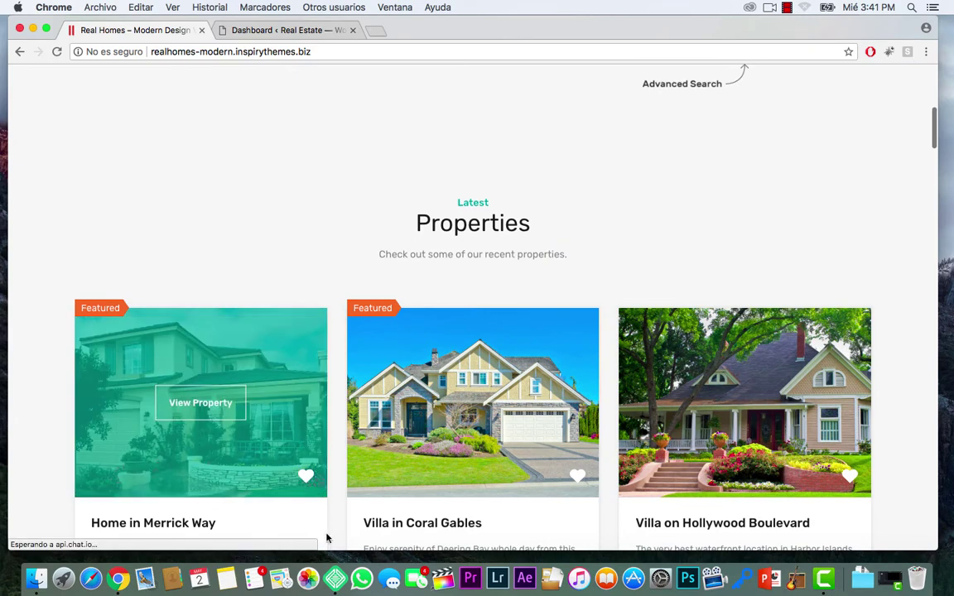
- Switch to Local by Flywheel, open the Real Estate site's WordPress admin, and close the duplicate Dashboard tab
{"action": "left_click", "coordinate": [334, 572]}
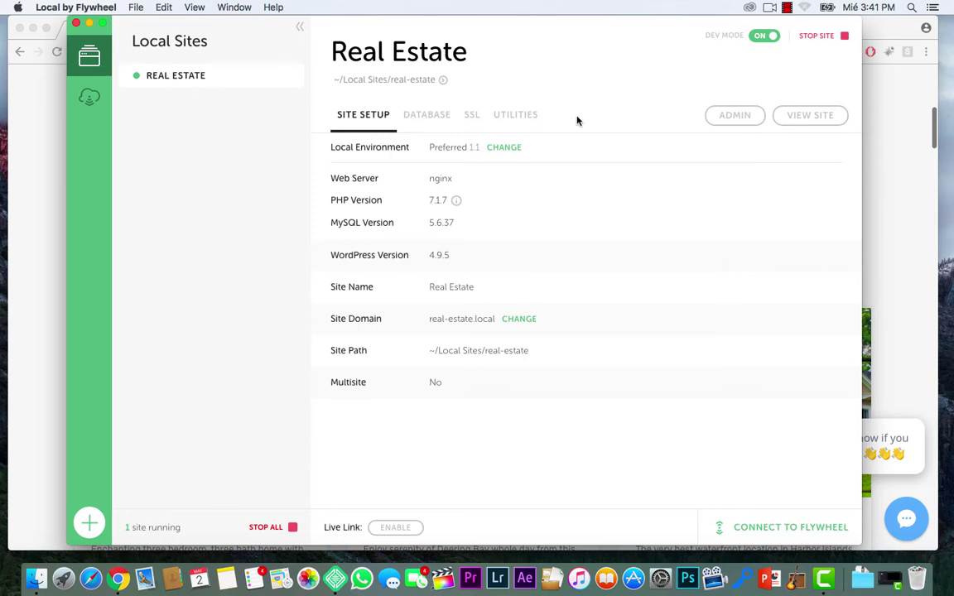
{"action": "left_click", "coordinate": [725, 120]}
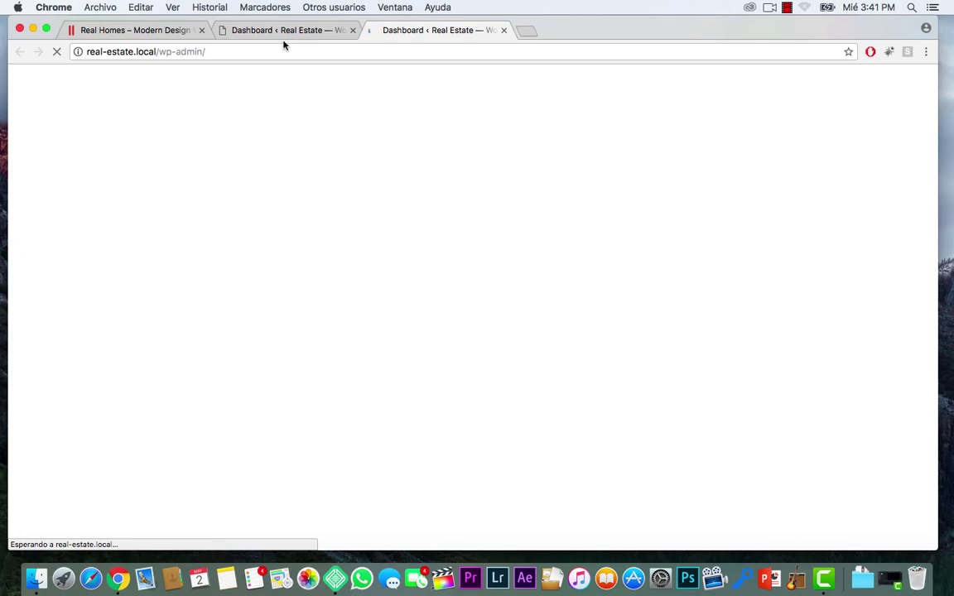
{"action": "left_click", "coordinate": [353, 30]}
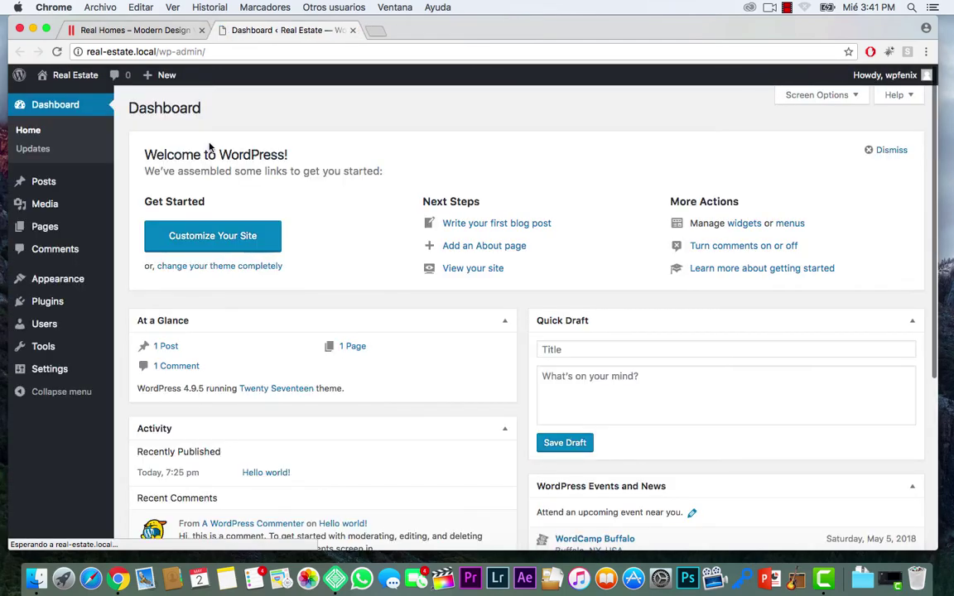
{"action": "scroll", "coordinate": [182, 335], "scroll_direction": "down", "scroll_amount": 3}
{"action": "scroll", "coordinate": [182, 336], "scroll_direction": "down", "scroll_amount": 2}
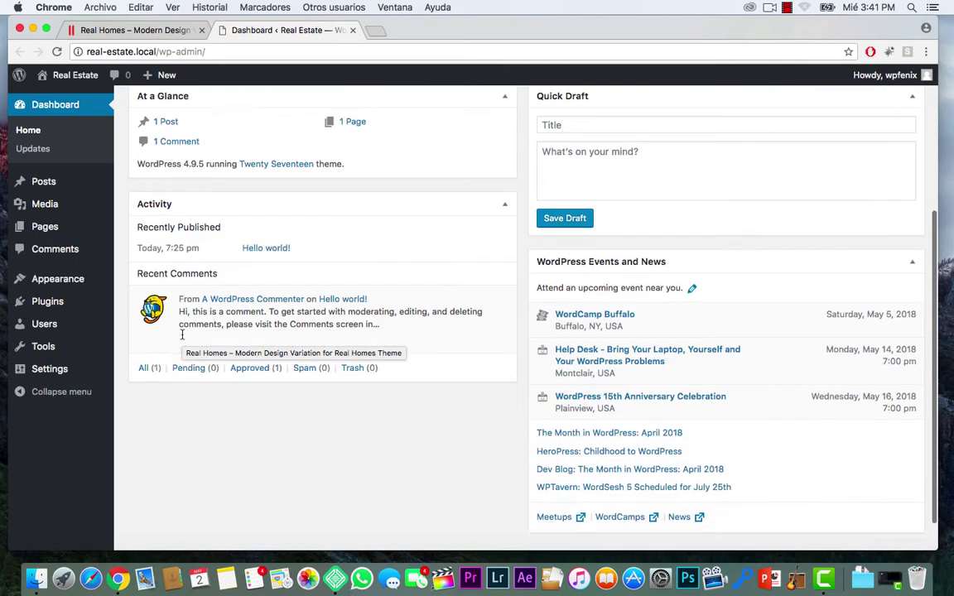
{"action": "scroll", "coordinate": [182, 335], "scroll_direction": "up", "scroll_amount": 5}
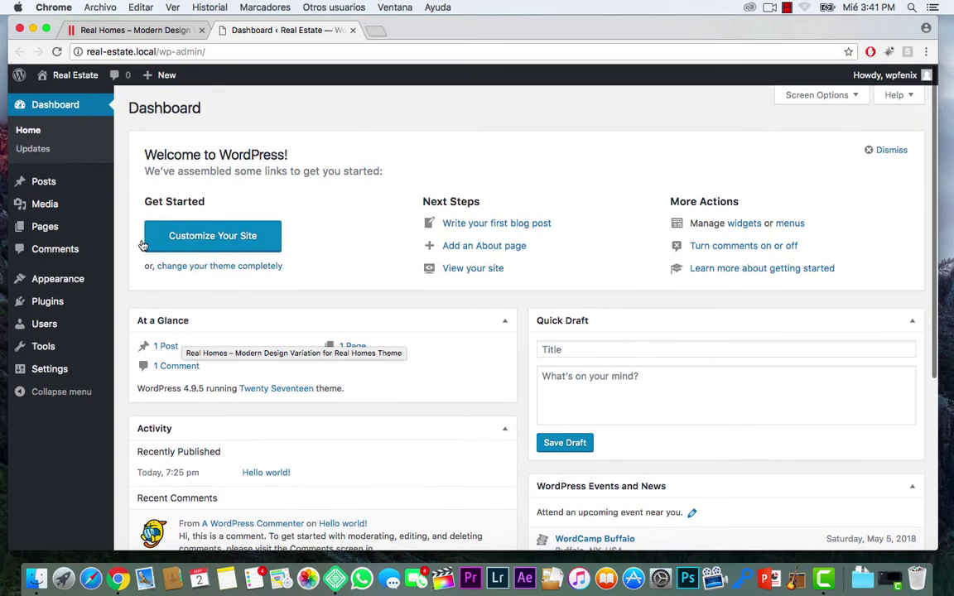
- Close the Local by Flywheel window and return to the WordPress dashboard in Chrome, moving the browser window back into place
{"action": "mouse_move", "coordinate": [476, 34]}
{"action": "left_mouse_down"}
{"action": "mouse_move", "coordinate": [483, 62]}
{"action": "mouse_move", "coordinate": [484, 53]}
{"action": "left_mouse_up"}
{"action": "left_click", "coordinate": [154, 25]}
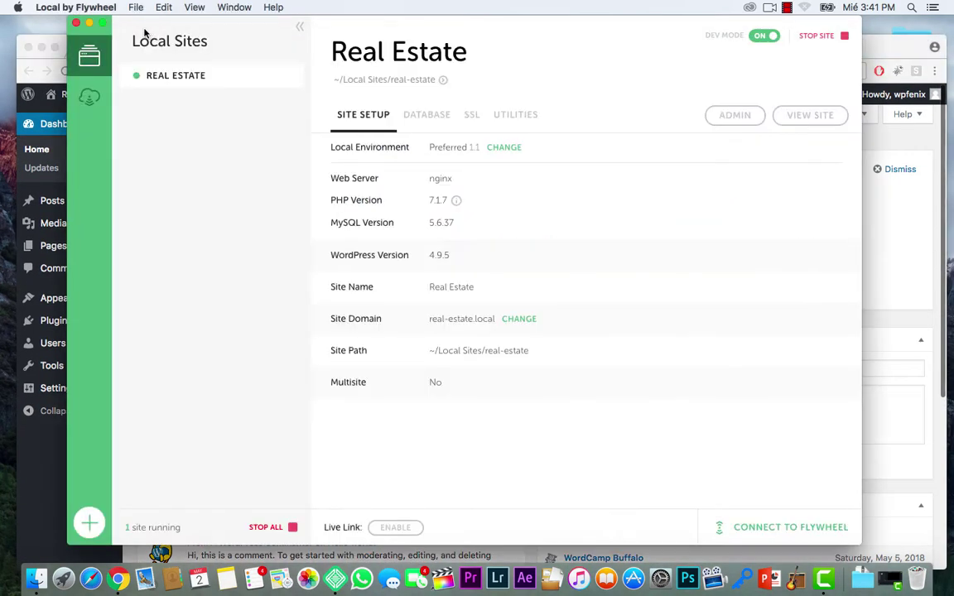
{"action": "left_click", "coordinate": [74, 22]}
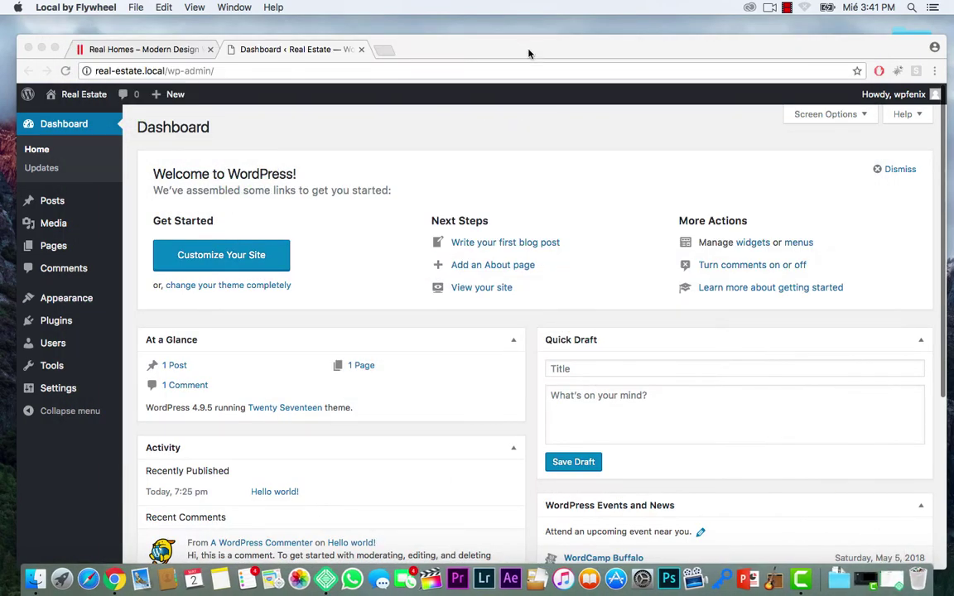
{"action": "left_click_drag", "start_coordinate": [473, 48], "coordinate": [465, 30]}
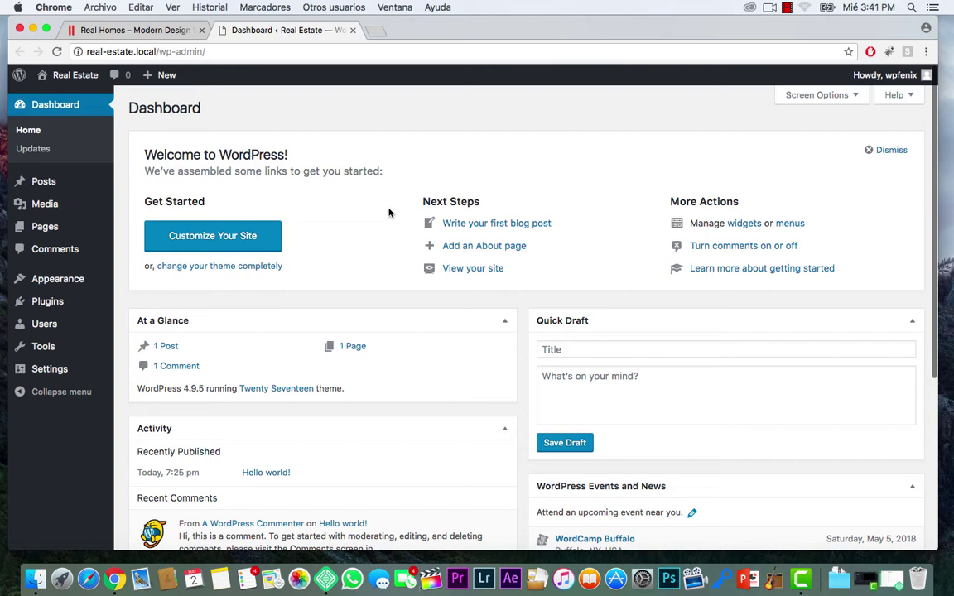
- In the site's general settings, allow anyone to register, with Subscriber as the new user default role
{"action": "mouse_move", "coordinate": [58, 189]}
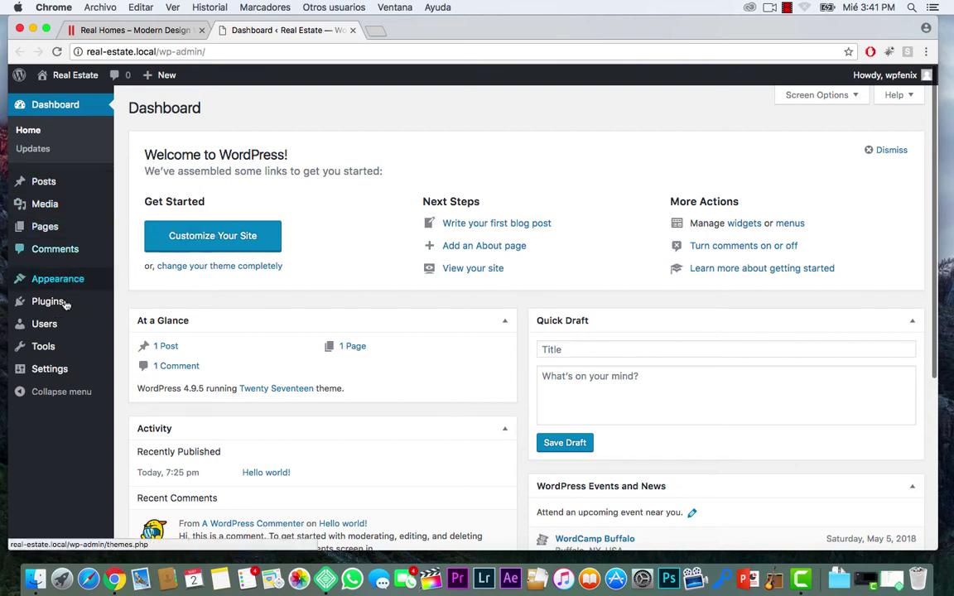
{"action": "mouse_move", "coordinate": [58, 381]}
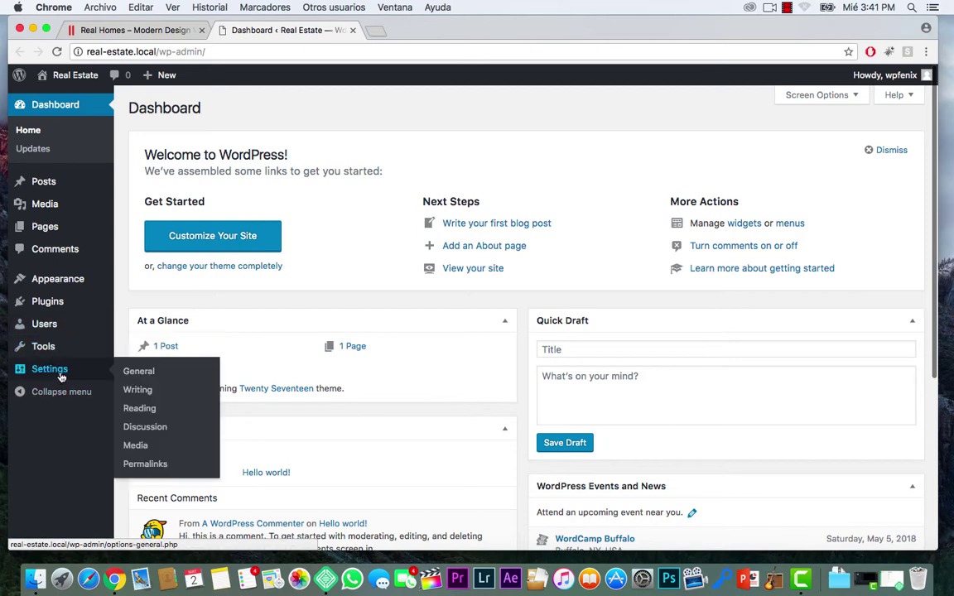
{"action": "left_click", "coordinate": [149, 378]}
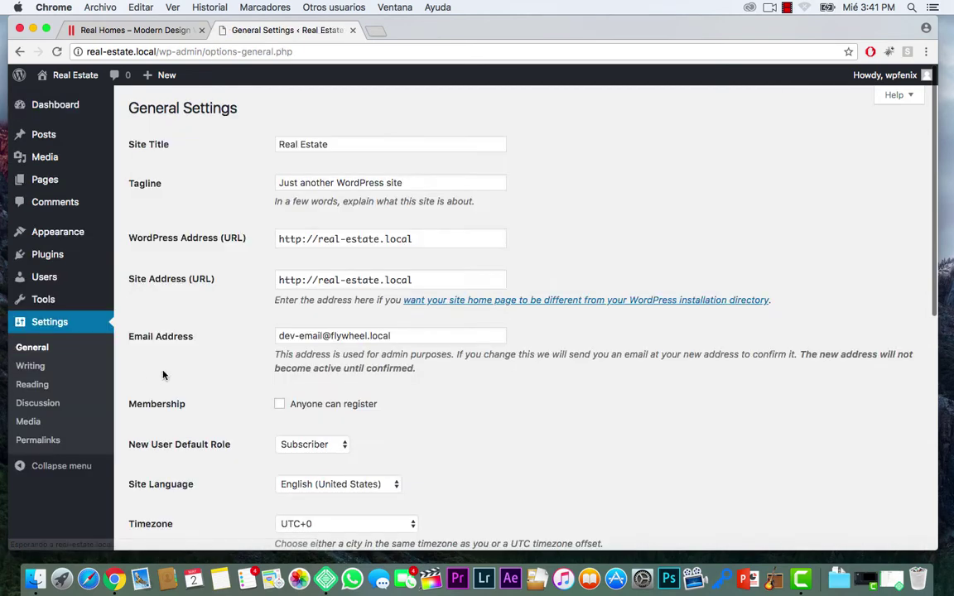
{"action": "scroll", "coordinate": [398, 372], "scroll_direction": "down", "scroll_amount": 1}
{"action": "scroll", "coordinate": [398, 372], "scroll_direction": "down", "scroll_amount": 3}
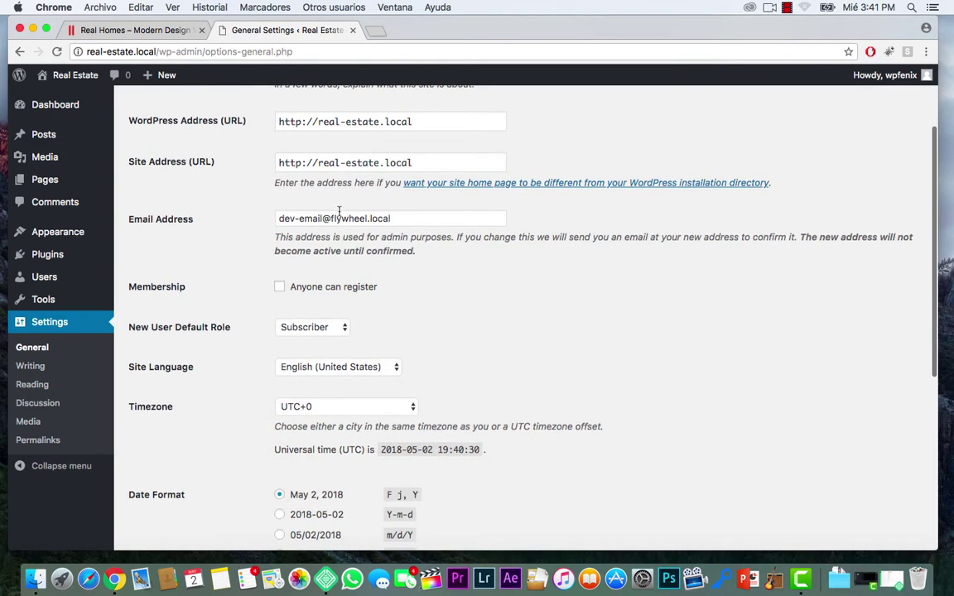
{"action": "left_click", "coordinate": [279, 287]}
{"action": "left_click", "coordinate": [308, 328]}
{"action": "left_click", "coordinate": [309, 328]}
- Set the site language to Español de México and save the general settings
{"action": "scroll", "coordinate": [370, 318], "scroll_direction": "down", "scroll_amount": 4}
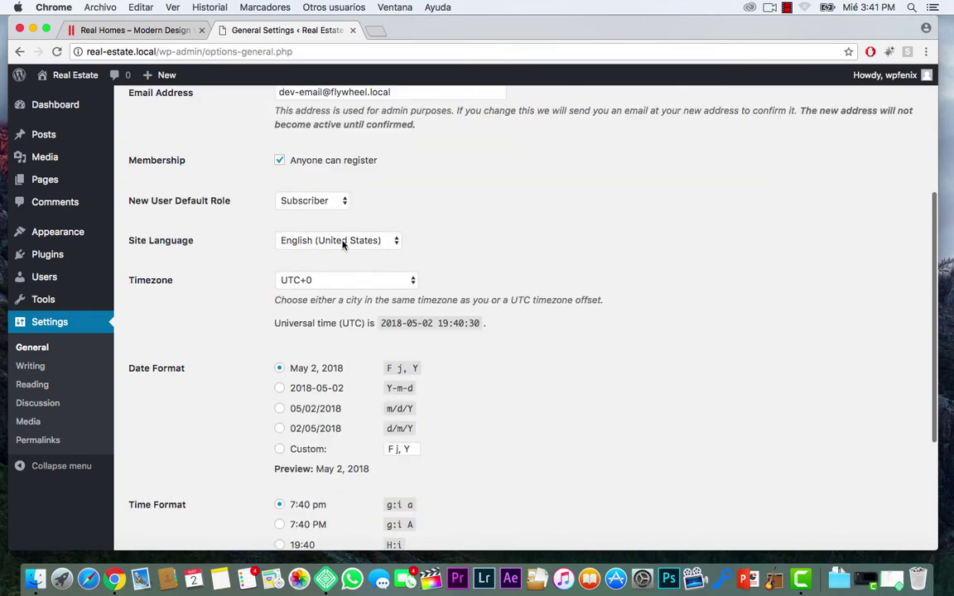
{"action": "left_click", "coordinate": [343, 241]}
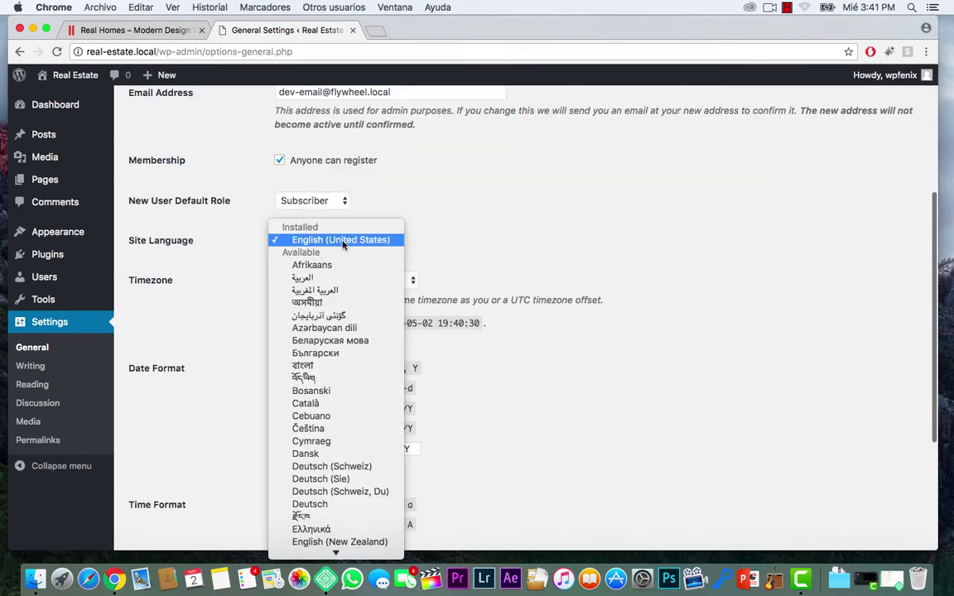
{"action": "scroll", "coordinate": [327, 513], "scroll_direction": "down", "scroll_amount": 2}
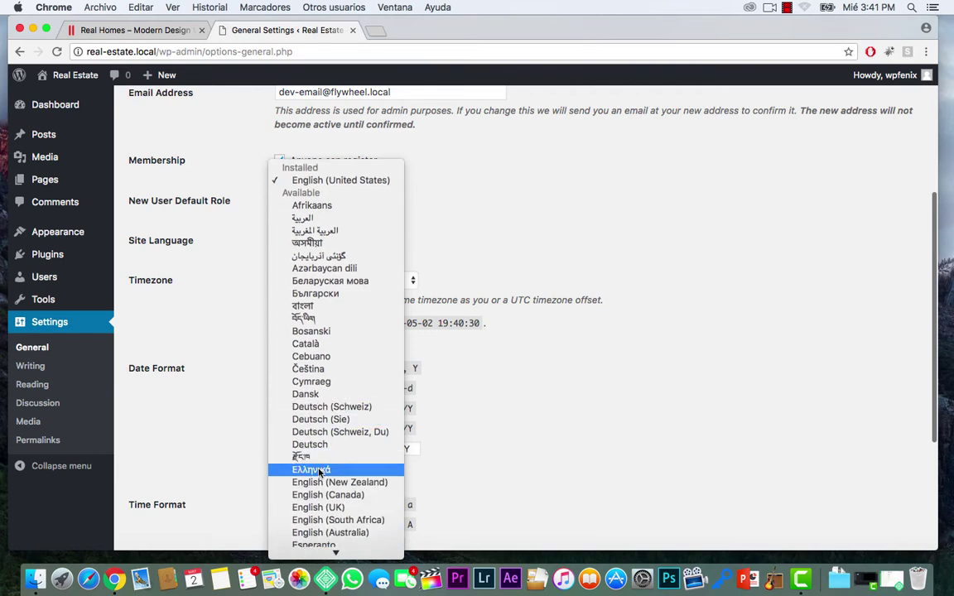
{"action": "scroll", "coordinate": [327, 519], "scroll_direction": "down", "scroll_amount": 5}
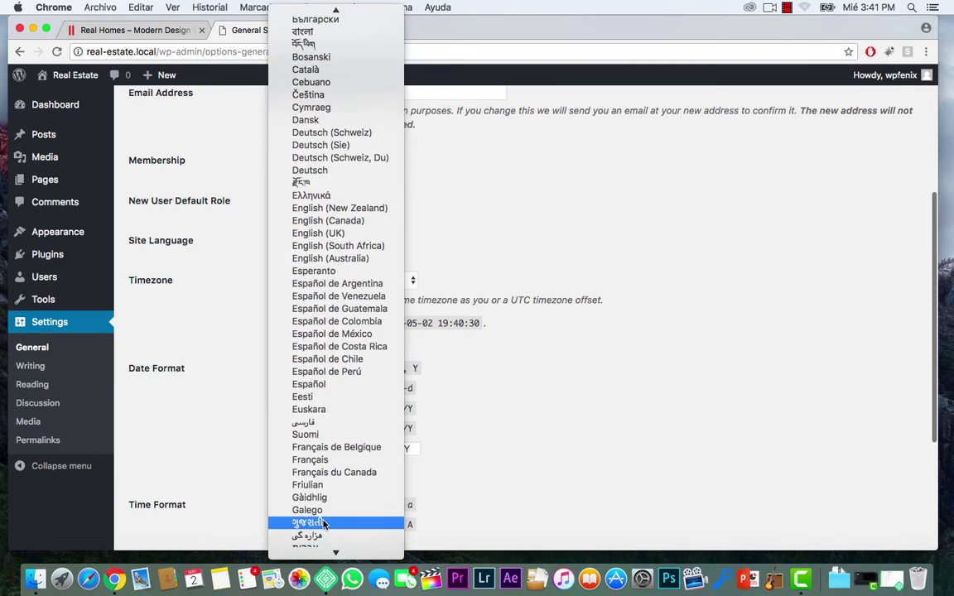
{"action": "left_click", "coordinate": [334, 334]}
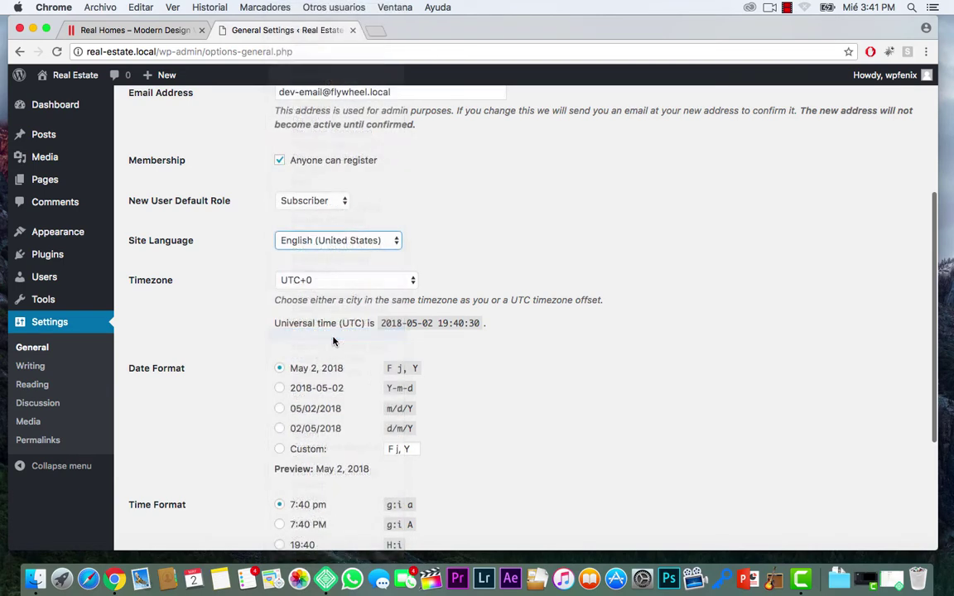
{"action": "scroll", "coordinate": [511, 411], "scroll_direction": "down", "scroll_amount": 5}
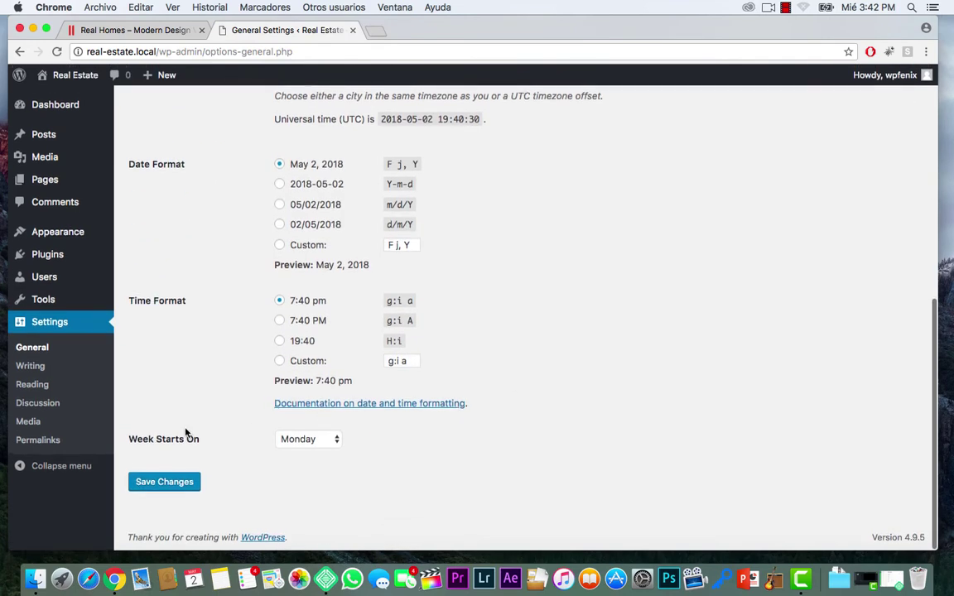
{"action": "left_click", "coordinate": [166, 484]}
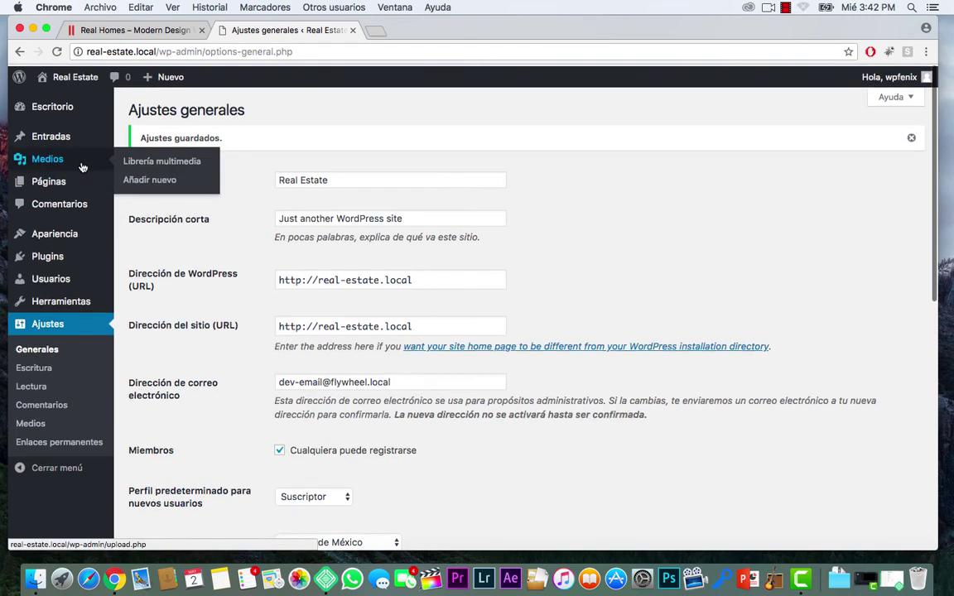
- Move the sample post "Hello world!" to the trash and delete it permanently from there
{"action": "mouse_move", "coordinate": [64, 138]}
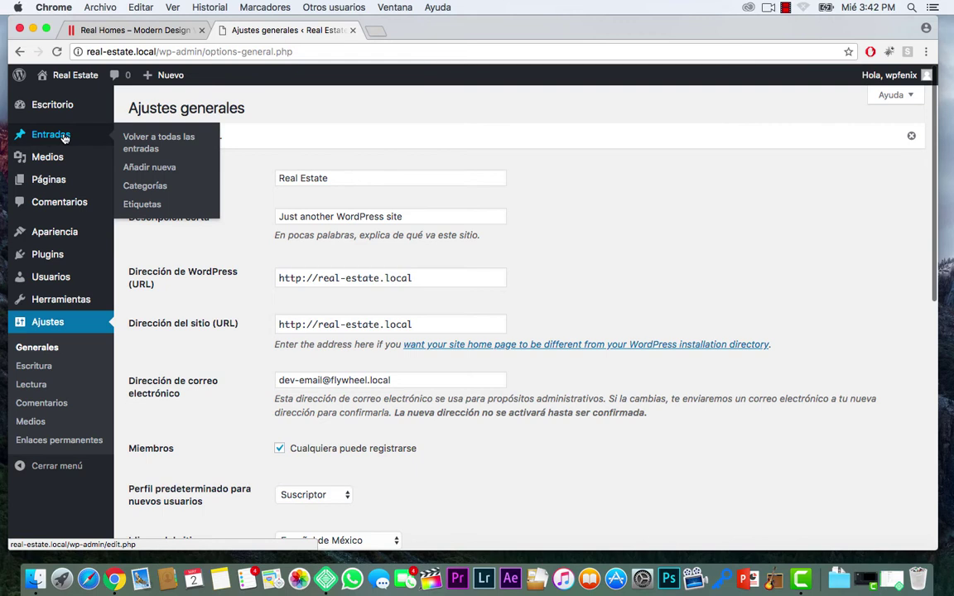
{"action": "left_click", "coordinate": [50, 134]}
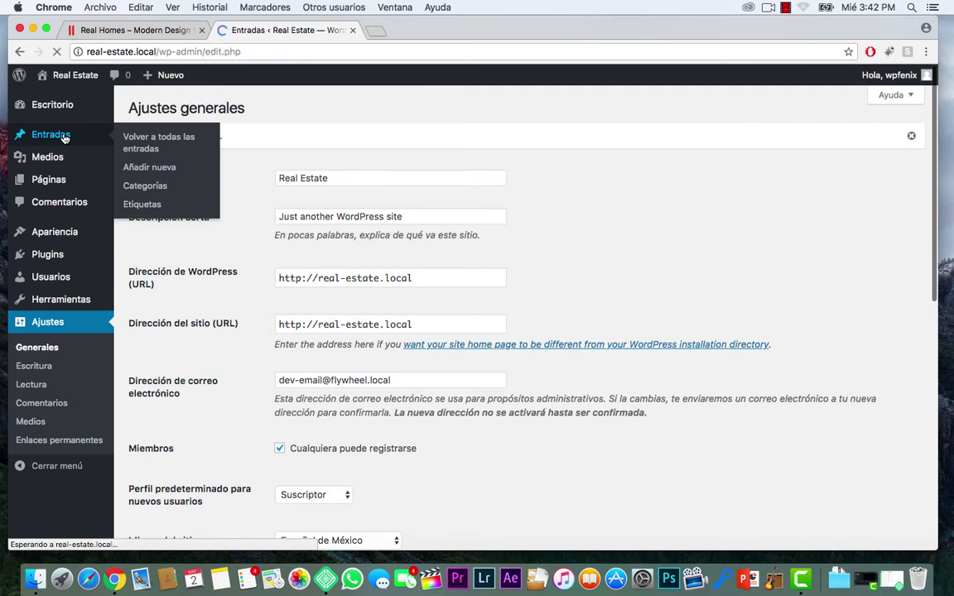
{"action": "mouse_move", "coordinate": [245, 215]}
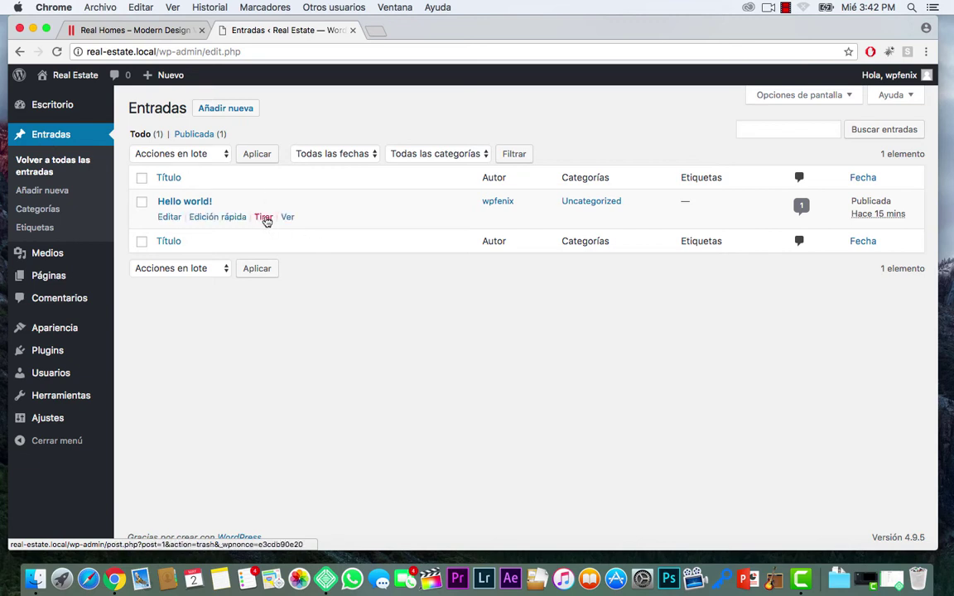
{"action": "left_click", "coordinate": [264, 218]}
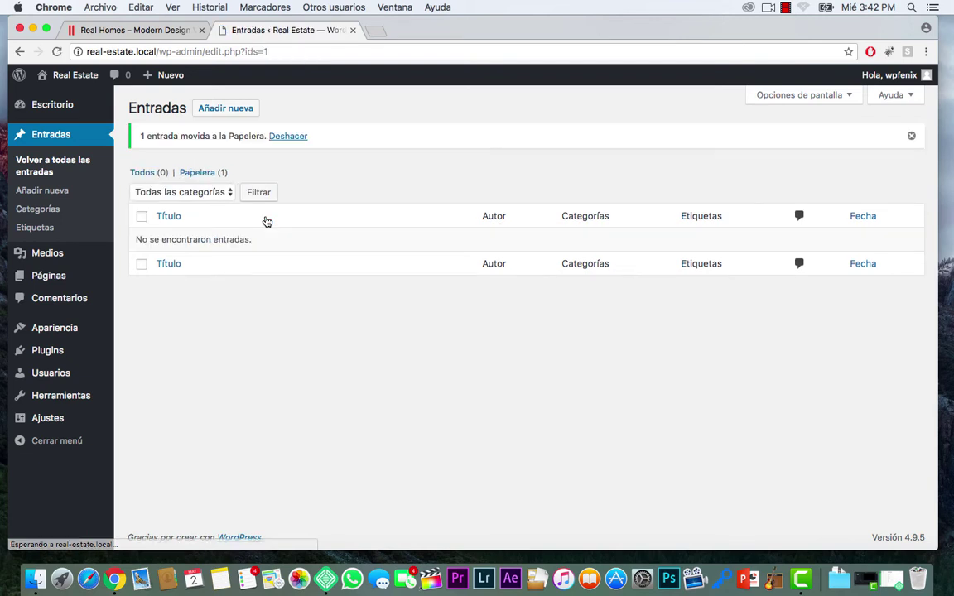
{"action": "left_click", "coordinate": [198, 173]}
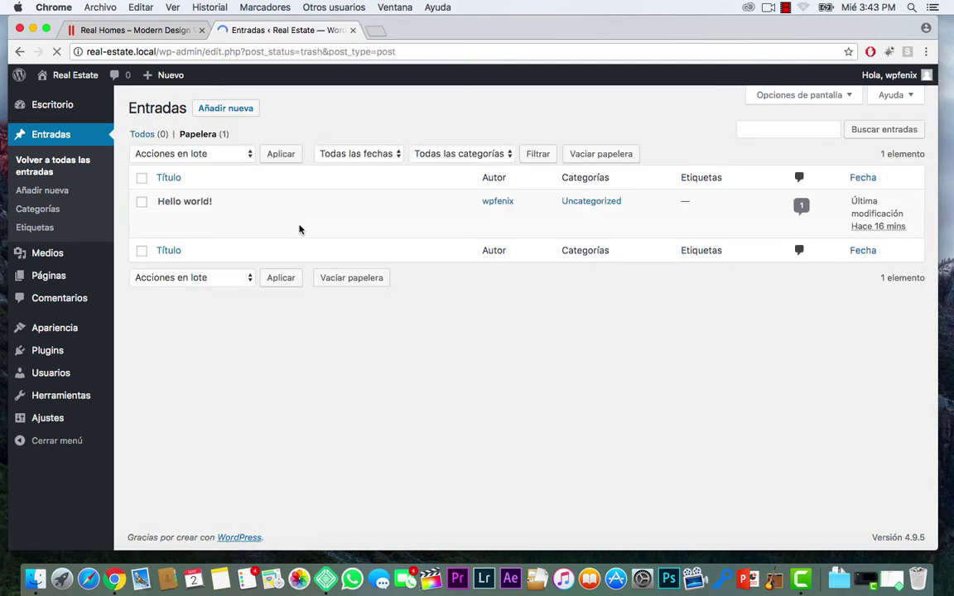
{"action": "left_click", "coordinate": [260, 222]}
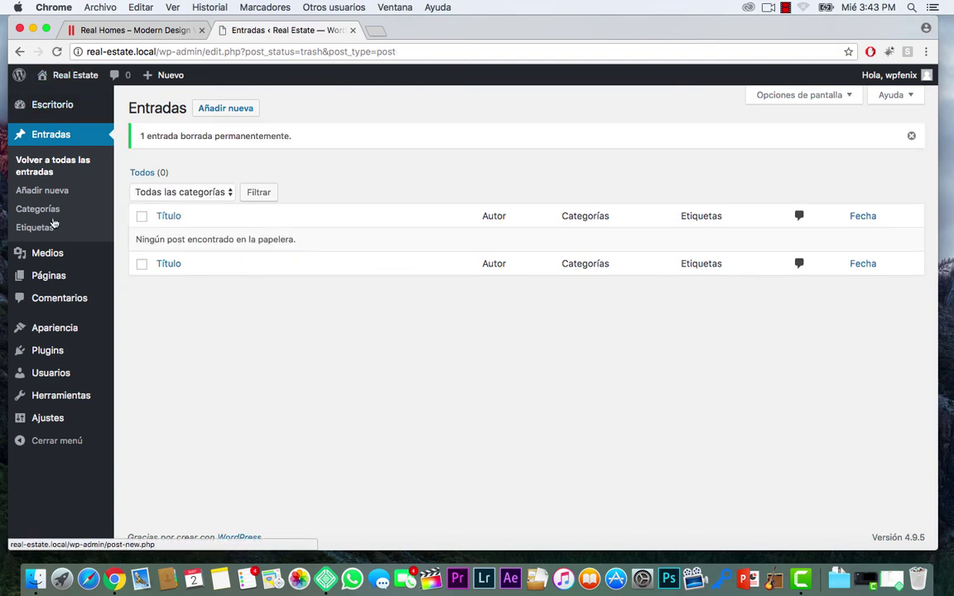
- Move the page "Sample Page" to the trash and delete it permanently from there
{"action": "mouse_move", "coordinate": [64, 275]}
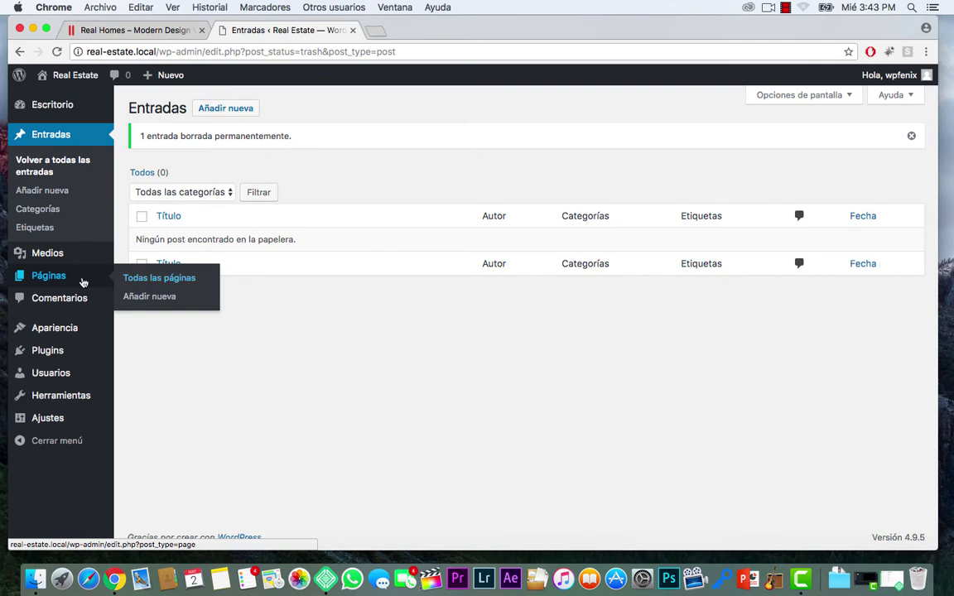
{"action": "left_click", "coordinate": [146, 280]}
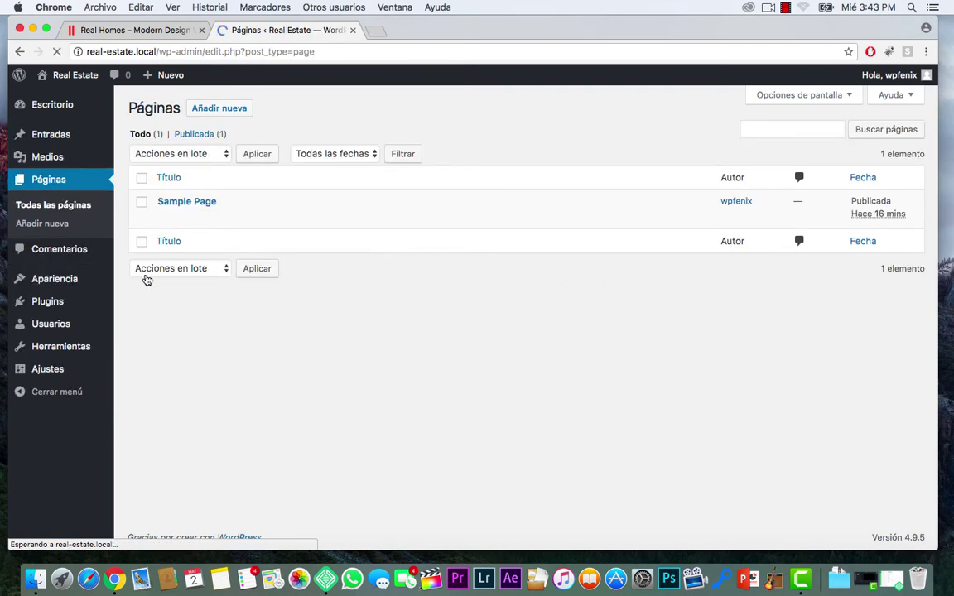
{"action": "mouse_move", "coordinate": [198, 209]}
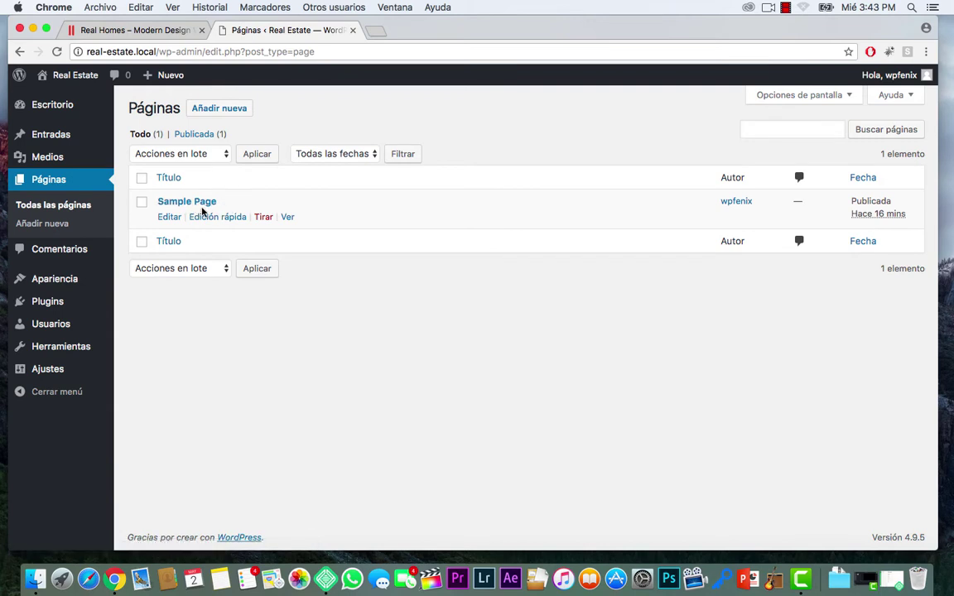
{"action": "left_click", "coordinate": [264, 217]}
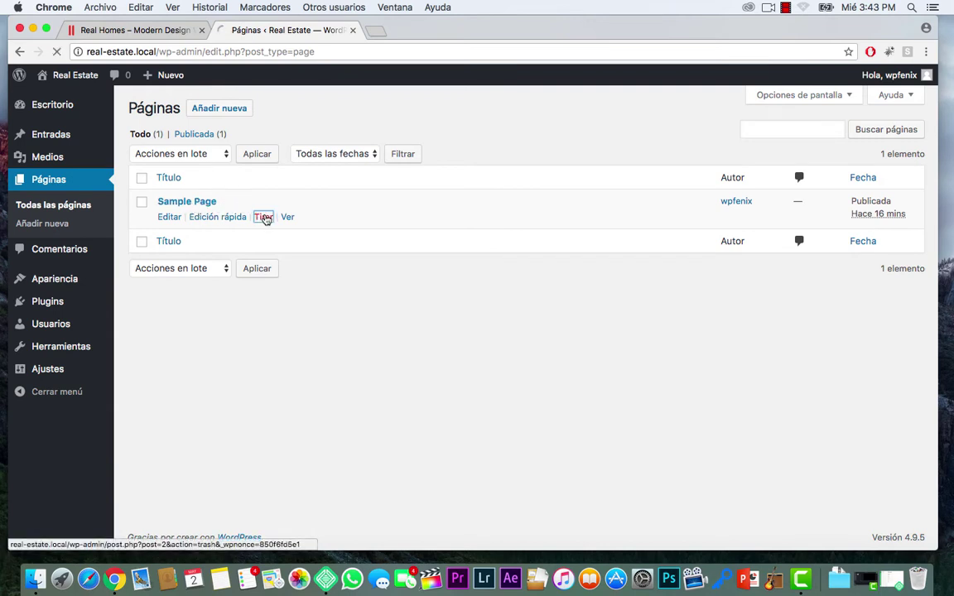
{"action": "left_click", "coordinate": [204, 173]}
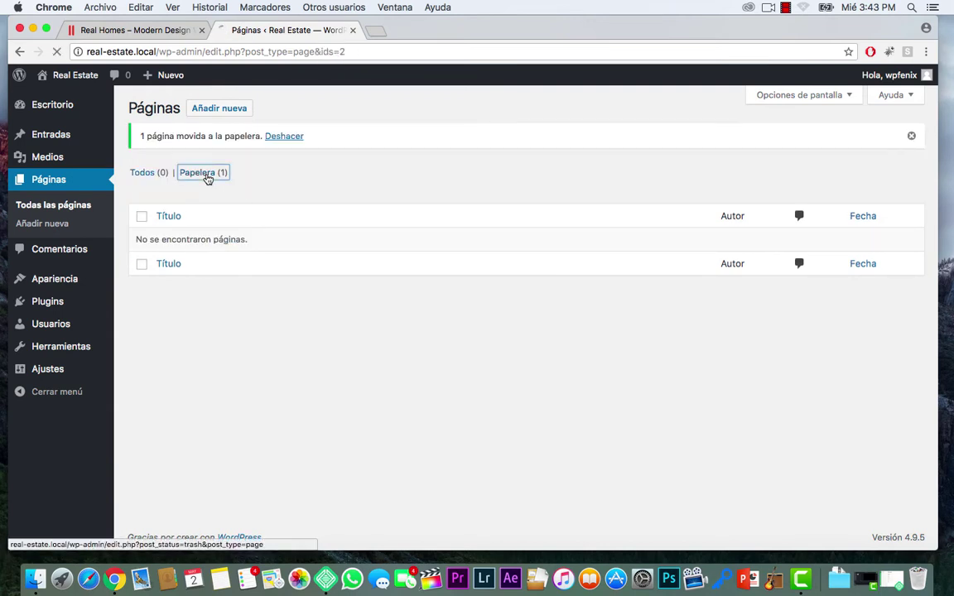
{"action": "mouse_move", "coordinate": [250, 221]}
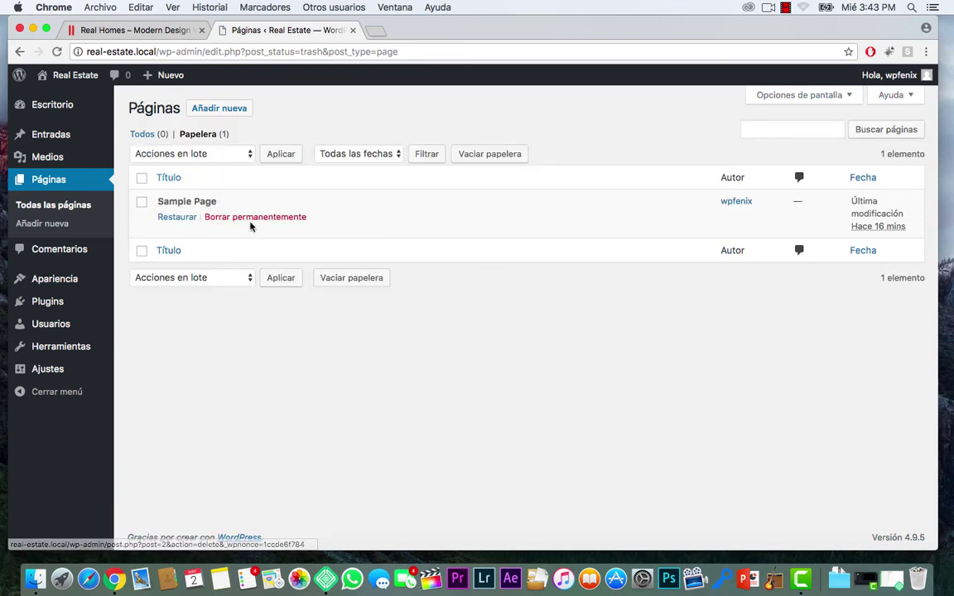
{"action": "left_click", "coordinate": [254, 218]}
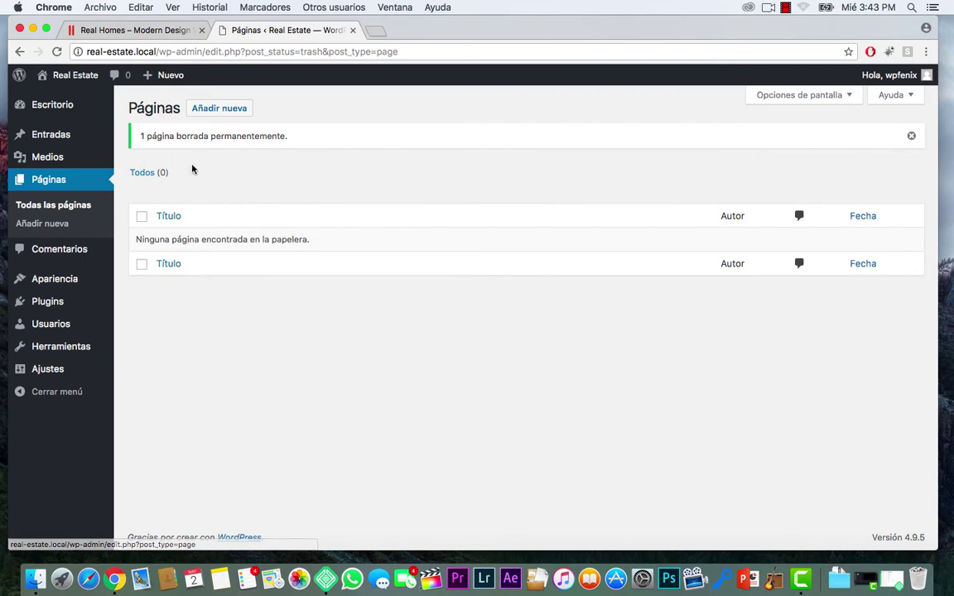
- Delete the inactive themes Twenty Fifteen and Twenty Sixteen from the site, leaving Twenty Seventeen installed
{"action": "mouse_move", "coordinate": [71, 279]}
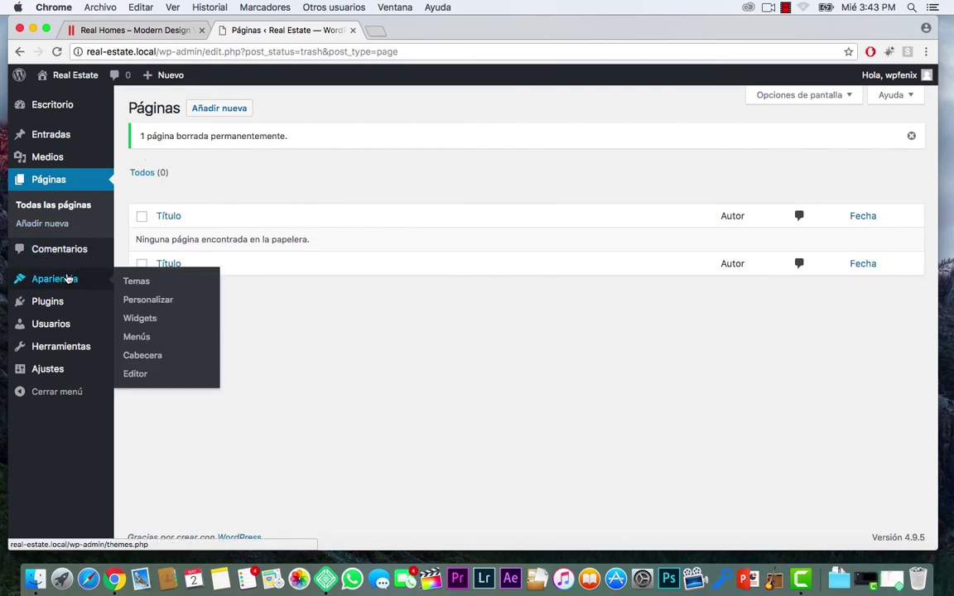
{"action": "left_click", "coordinate": [131, 282]}
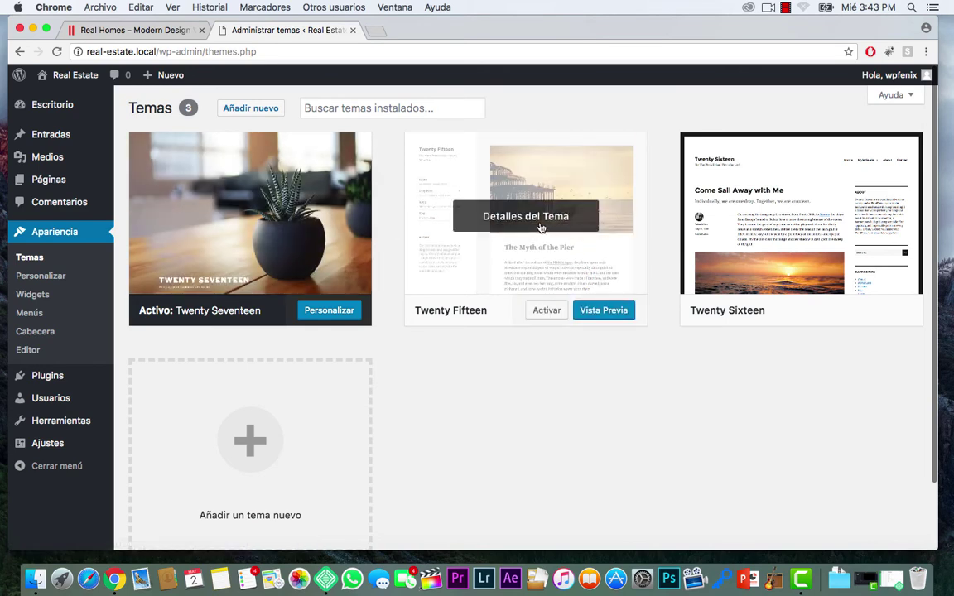
{"action": "left_click", "coordinate": [528, 278]}
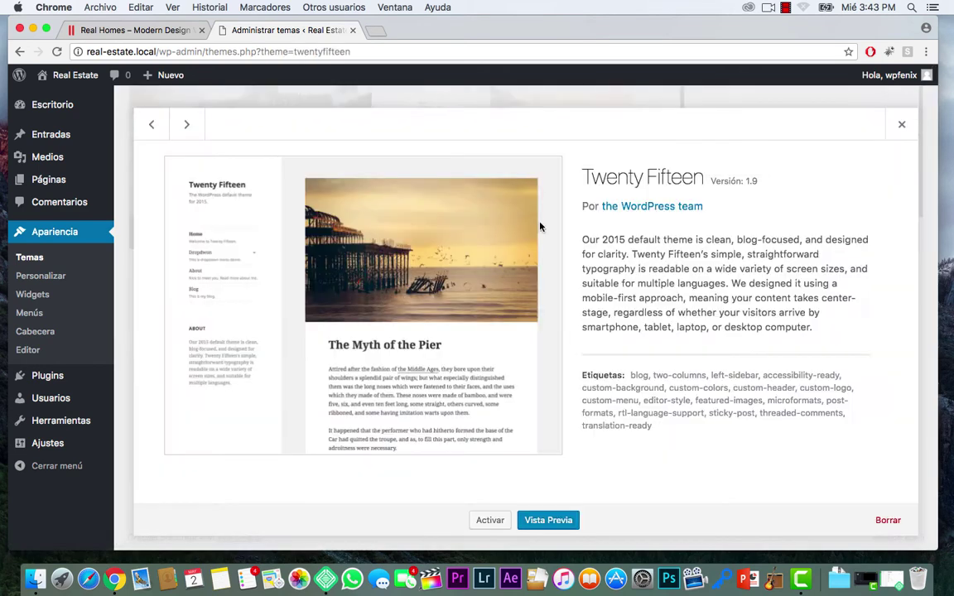
{"action": "left_click", "coordinate": [888, 520]}
{"action": "left_click", "coordinate": [582, 164]}
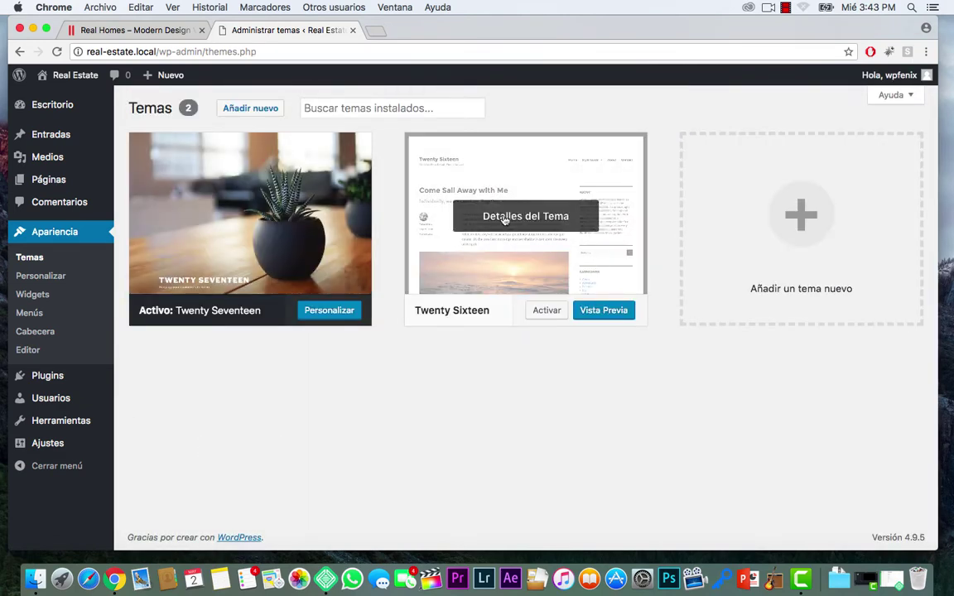
{"action": "left_click", "coordinate": [505, 219]}
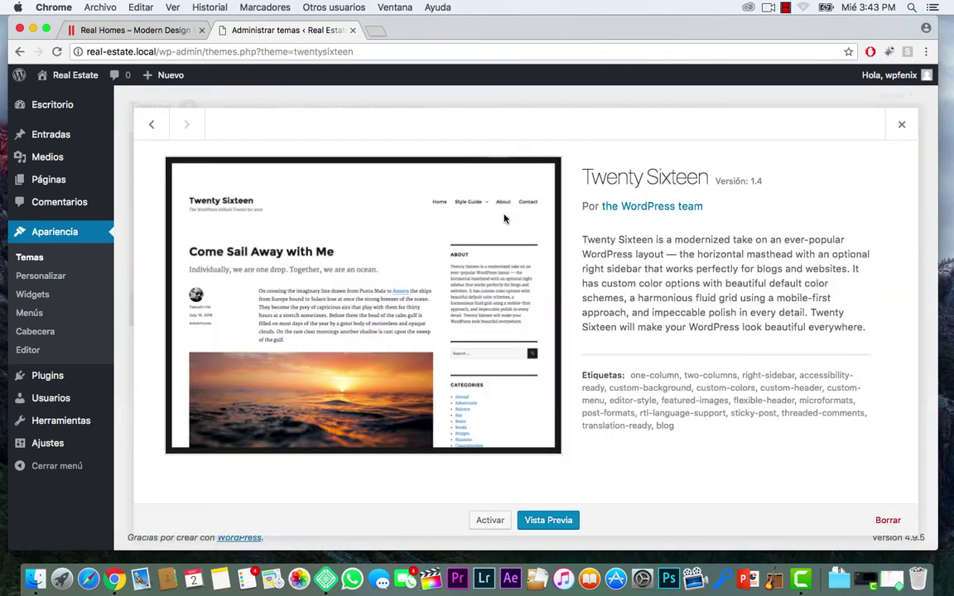
{"action": "left_click", "coordinate": [886, 519]}
{"action": "left_click", "coordinate": [570, 163]}
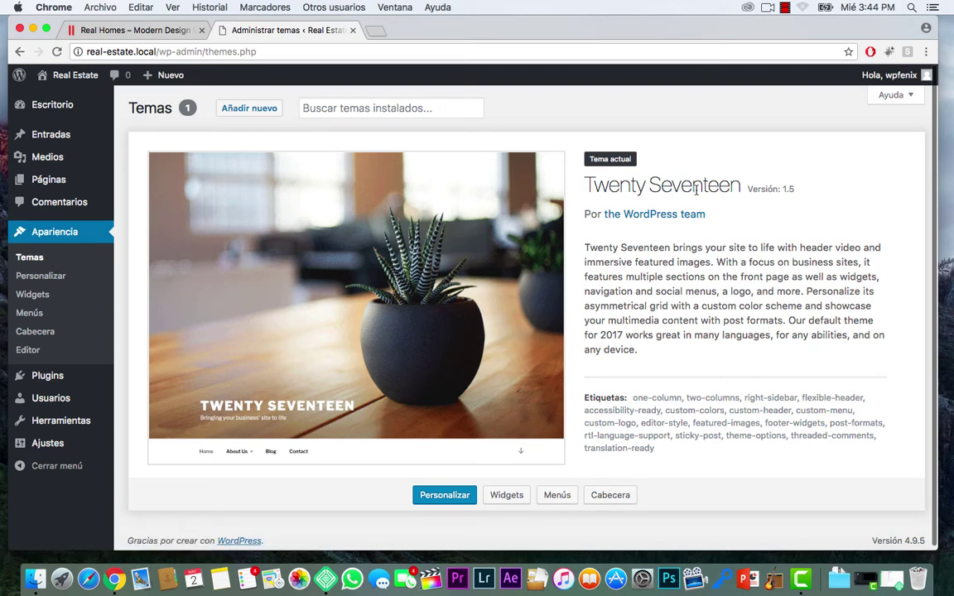
- Check the list of installed plugins and the list of registered site users
{"action": "left_click", "coordinate": [58, 378]}
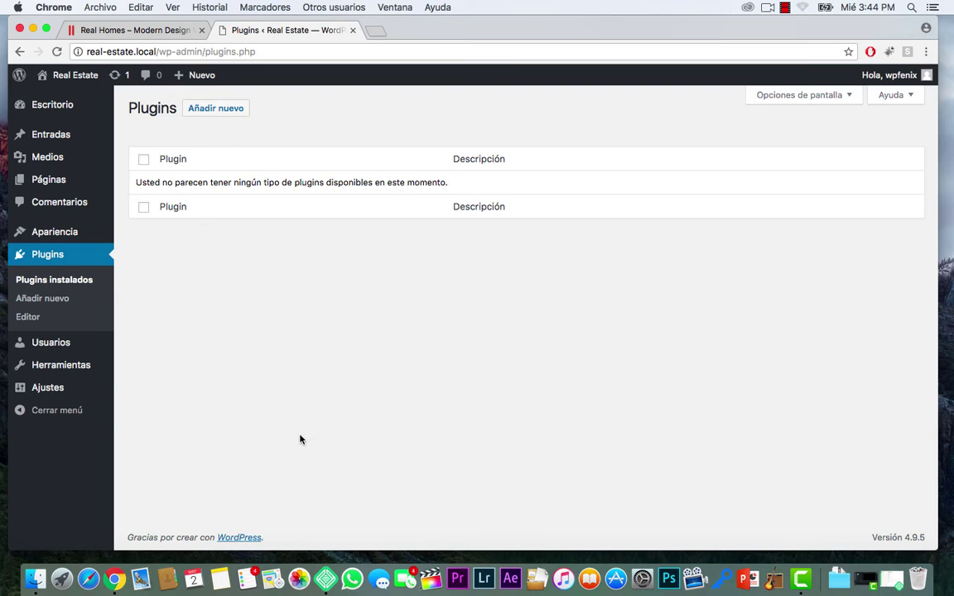
{"action": "mouse_move", "coordinate": [66, 350]}
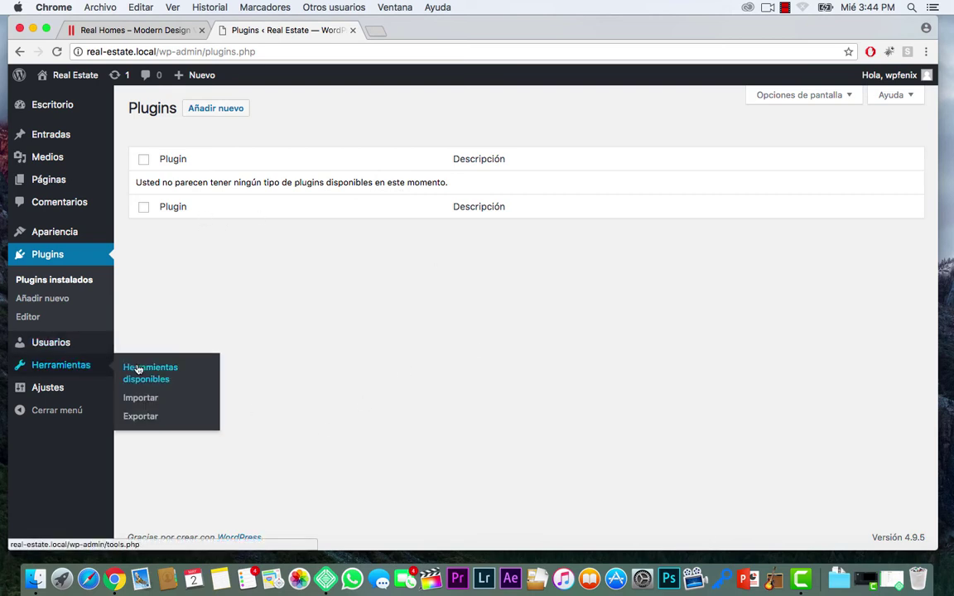
{"action": "left_click", "coordinate": [51, 351]}
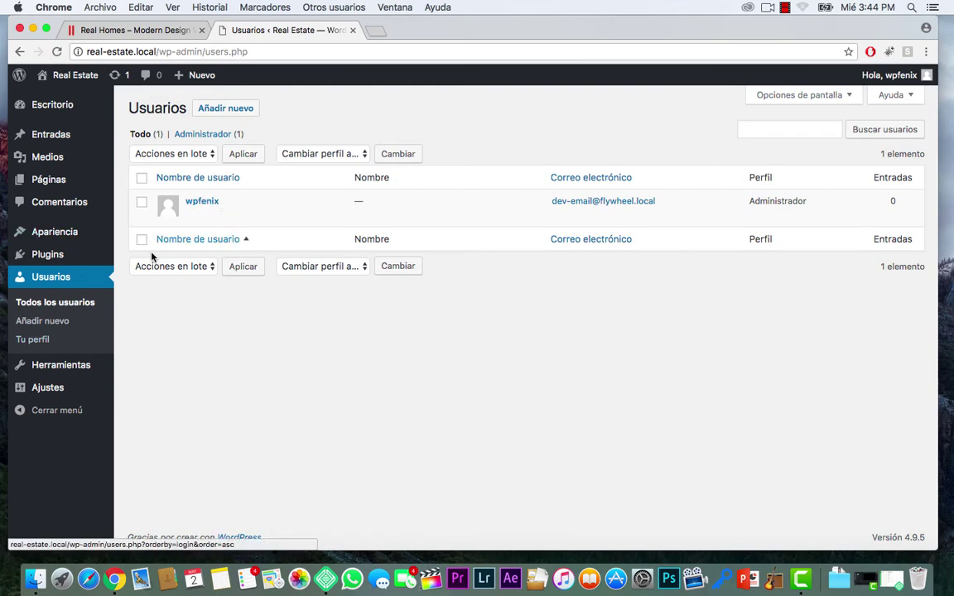
{"action": "mouse_move", "coordinate": [73, 376]}
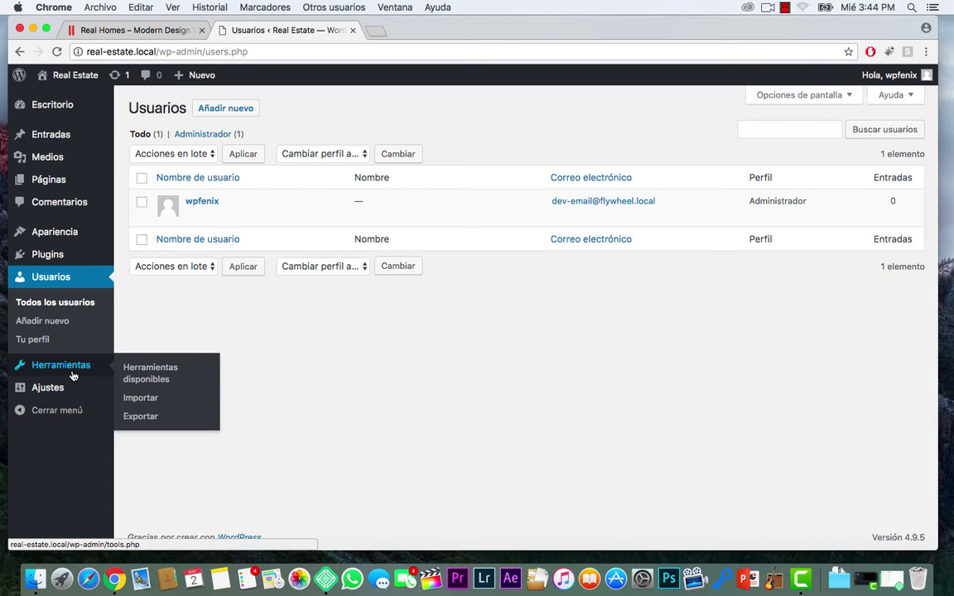
- In the general settings, replace the site's short description with "Aqui encontraras anuncios y publicidad para tus propiedades"
{"action": "mouse_move", "coordinate": [55, 395]}
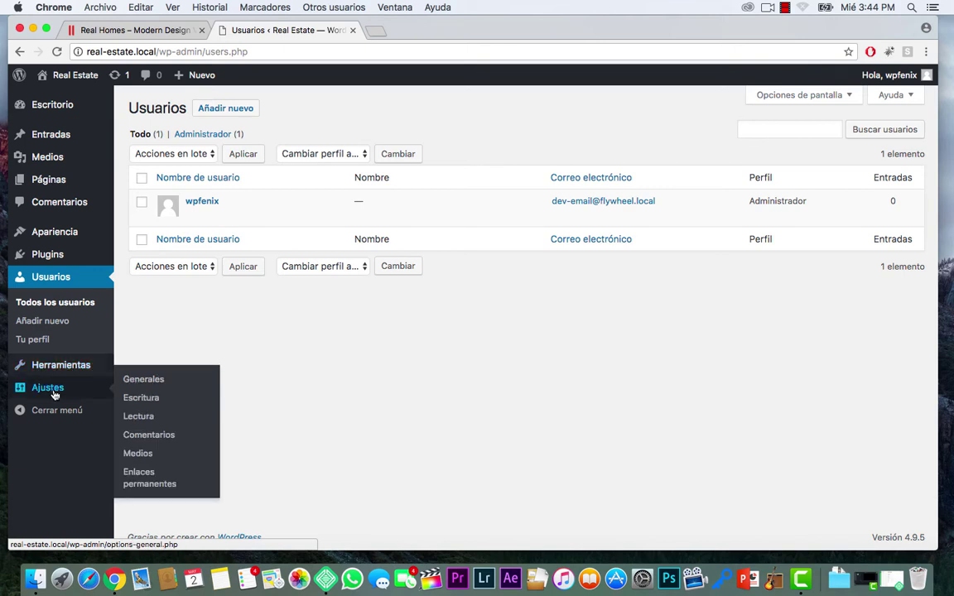
{"action": "left_click", "coordinate": [55, 395]}
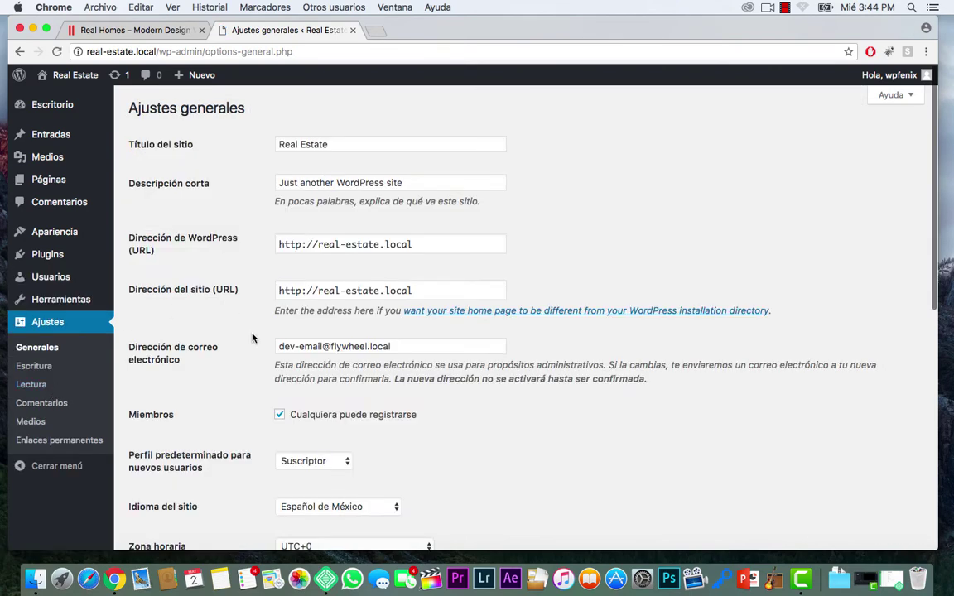
{"action": "scroll", "coordinate": [253, 394], "scroll_direction": "down", "scroll_amount": 2}
{"action": "scroll", "coordinate": [253, 394], "scroll_direction": "up", "scroll_amount": 2}
{"action": "triple_click", "coordinate": [374, 183]}
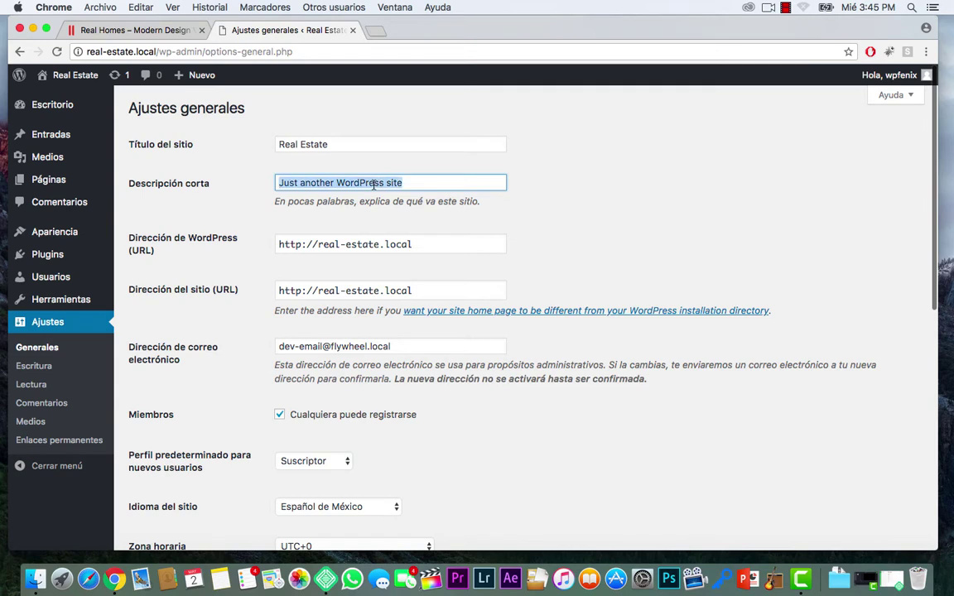
{"action": "type", "text": "A"}
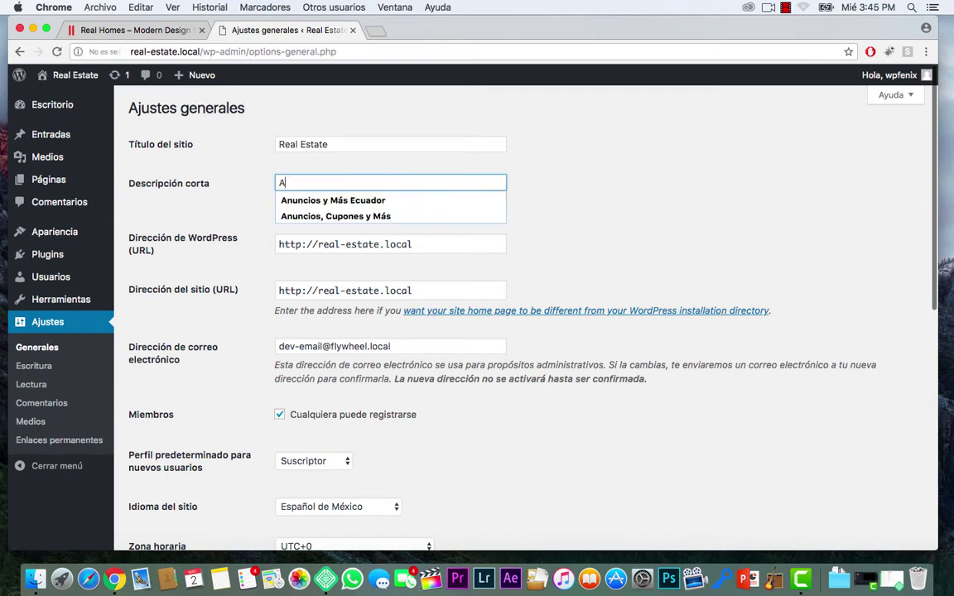
{"action": "type", "text": "qui en"}
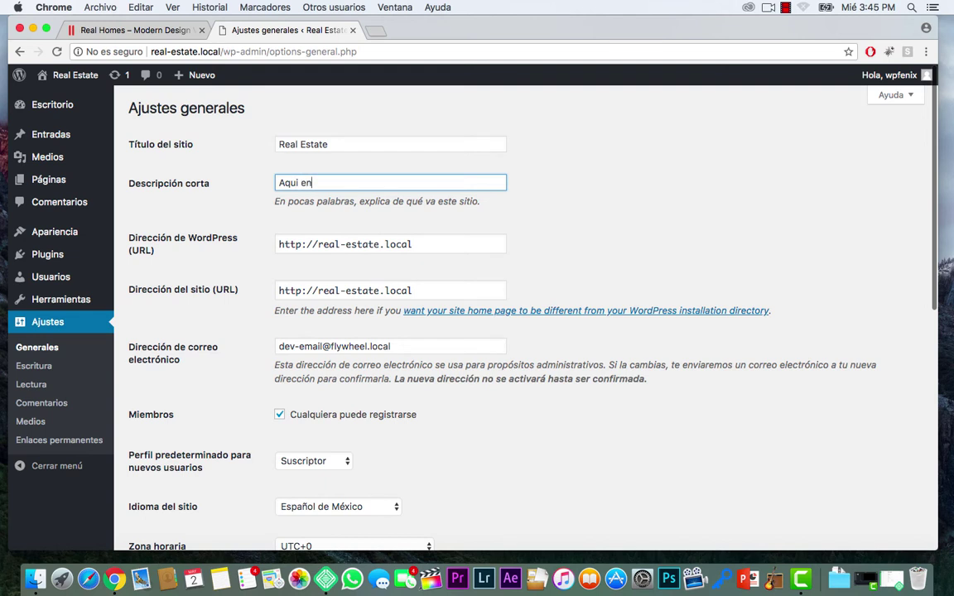
{"action": "type", "text": "contraras anuncios y publ"}
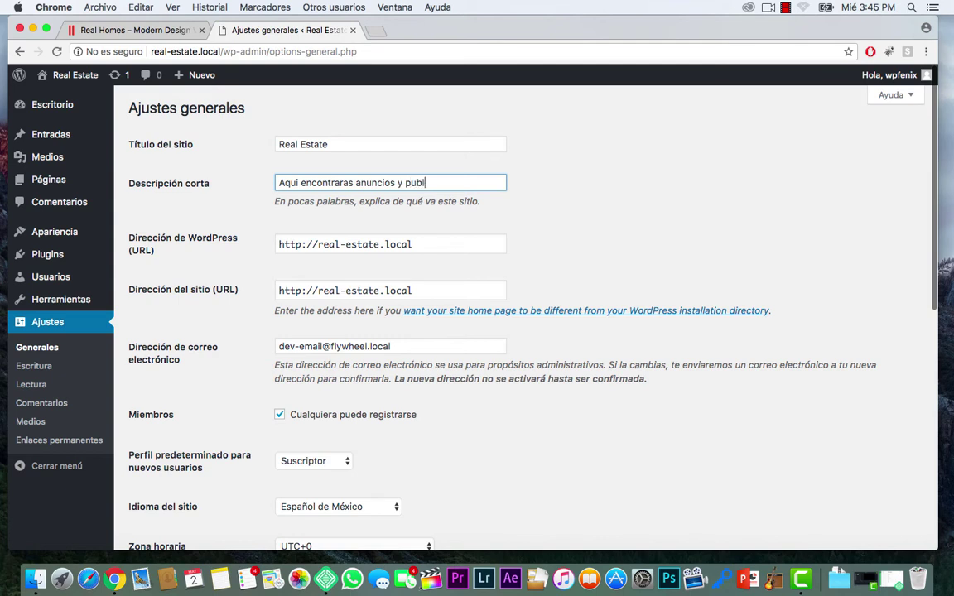
{"action": "type", "text": "icidad para tu sprop"}
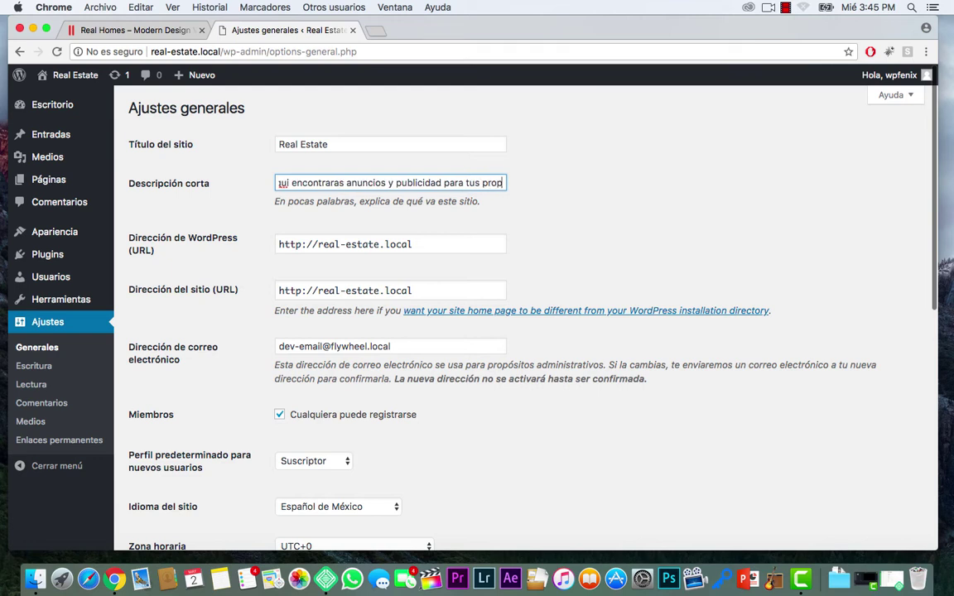
{"action": "type", "text": "iedades"}
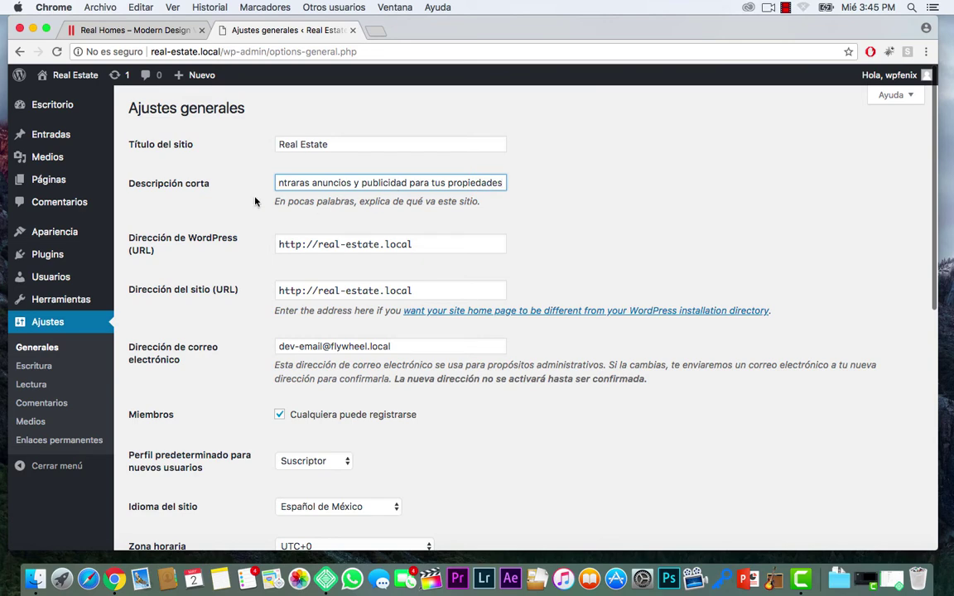
- Review the membership, language, time zone and date format options in the general settings and save the changes
{"action": "scroll", "coordinate": [237, 281], "scroll_direction": "down", "scroll_amount": 1}
{"action": "scroll", "coordinate": [236, 282], "scroll_direction": "down", "scroll_amount": 2}
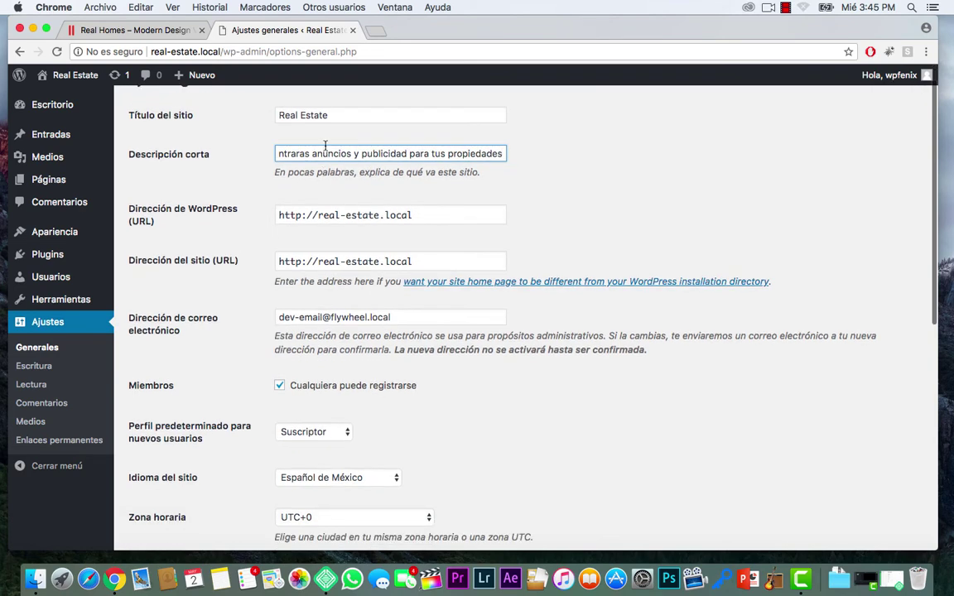
{"action": "scroll", "coordinate": [186, 318], "scroll_direction": "down", "scroll_amount": 5}
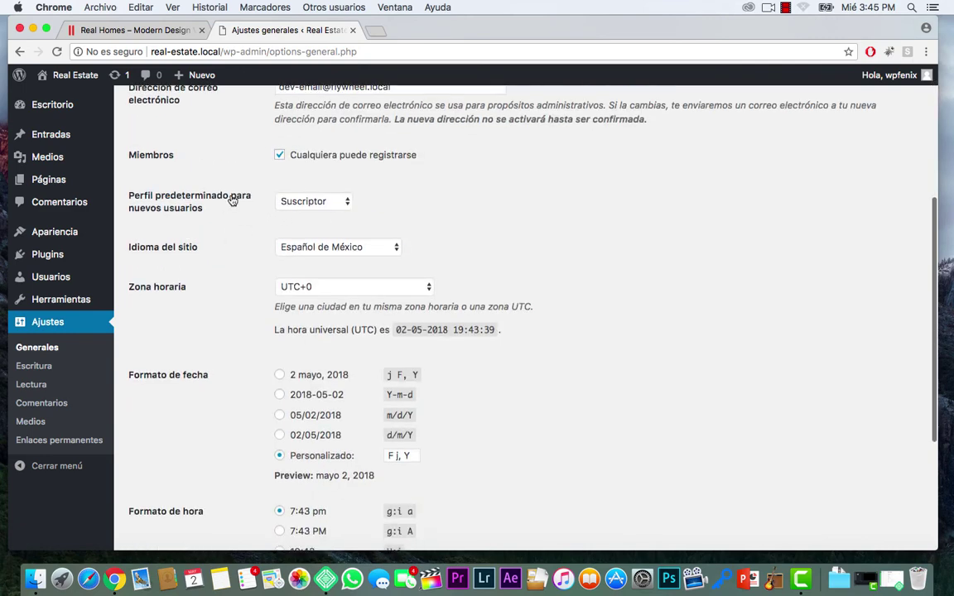
{"action": "scroll", "coordinate": [222, 327], "scroll_direction": "down", "scroll_amount": 1}
{"action": "scroll", "coordinate": [223, 327], "scroll_direction": "down", "scroll_amount": 1}
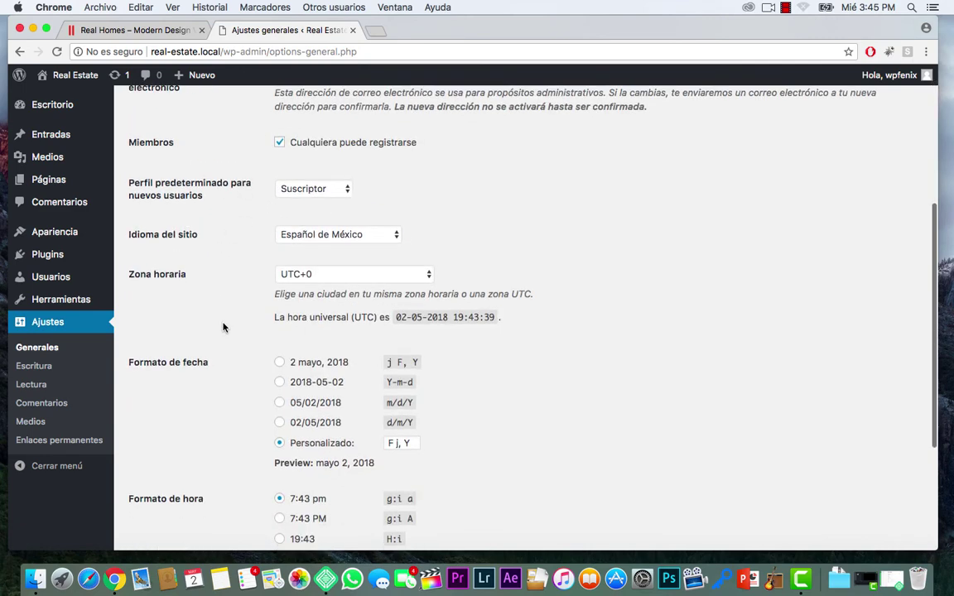
{"action": "scroll", "coordinate": [223, 327], "scroll_direction": "down", "scroll_amount": 4}
{"action": "scroll", "coordinate": [224, 325], "scroll_direction": "up", "scroll_amount": 2}
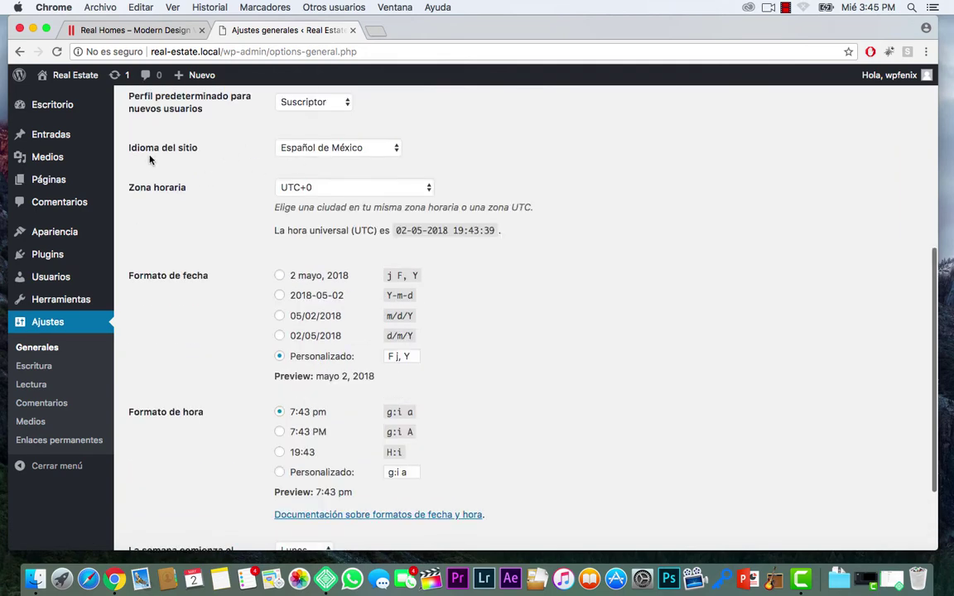
{"action": "scroll", "coordinate": [238, 341], "scroll_direction": "down", "scroll_amount": 3}
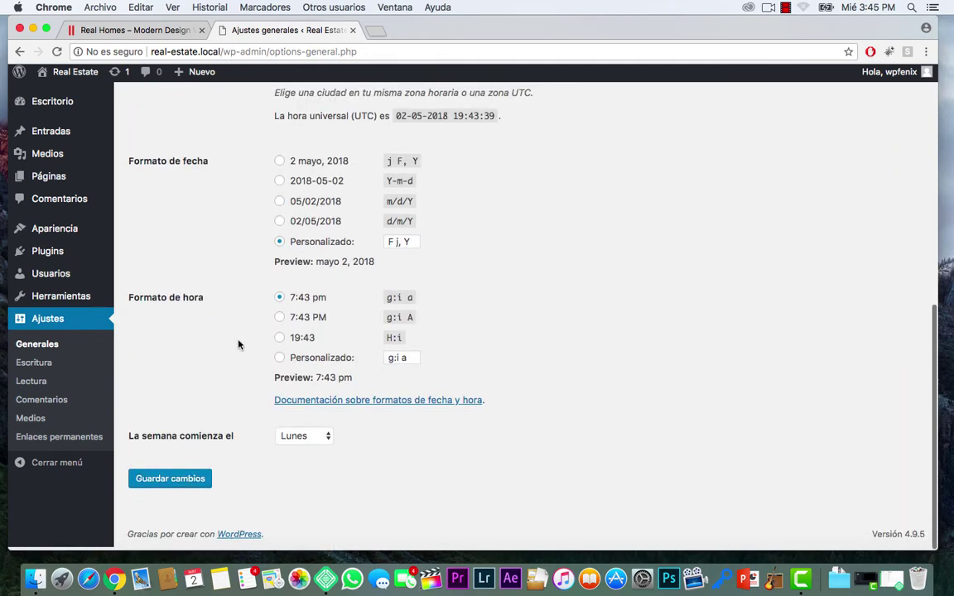
{"action": "left_click", "coordinate": [197, 483]}
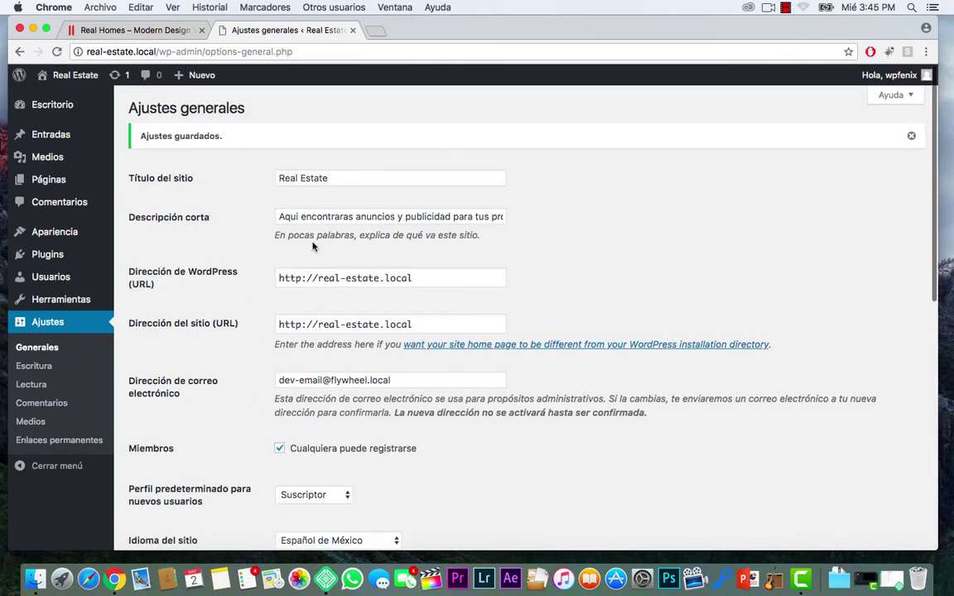
- Look through the site's writing settings and open the reading settings
{"action": "scroll", "coordinate": [178, 336], "scroll_direction": "down", "scroll_amount": 2}
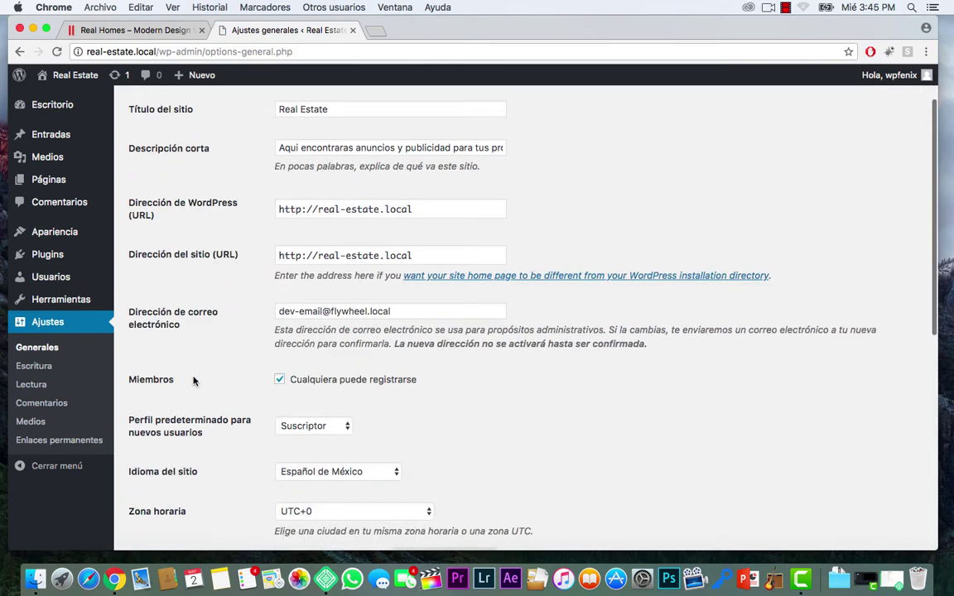
{"action": "left_click", "coordinate": [35, 375]}
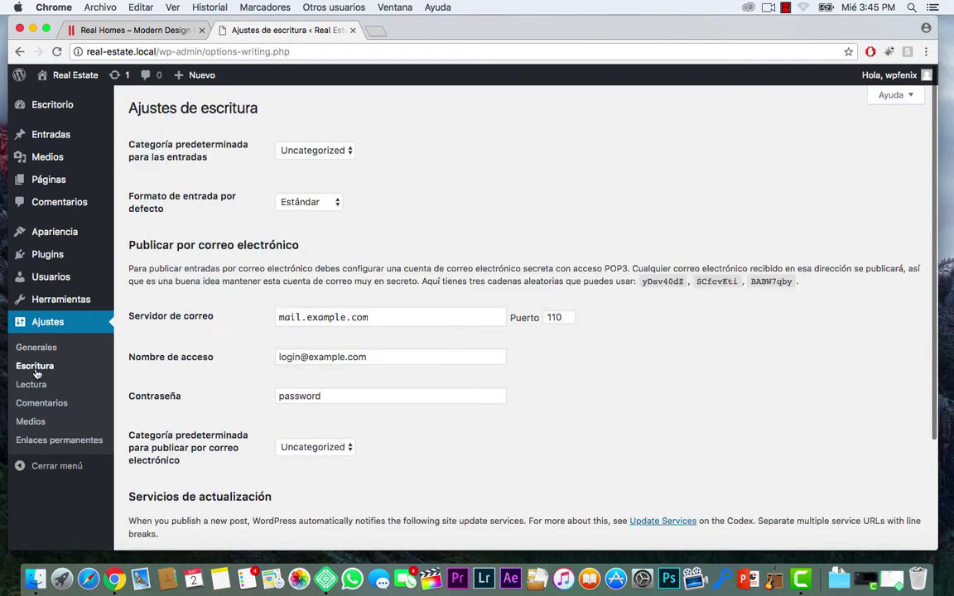
{"action": "scroll", "coordinate": [215, 336], "scroll_direction": "down", "scroll_amount": 4}
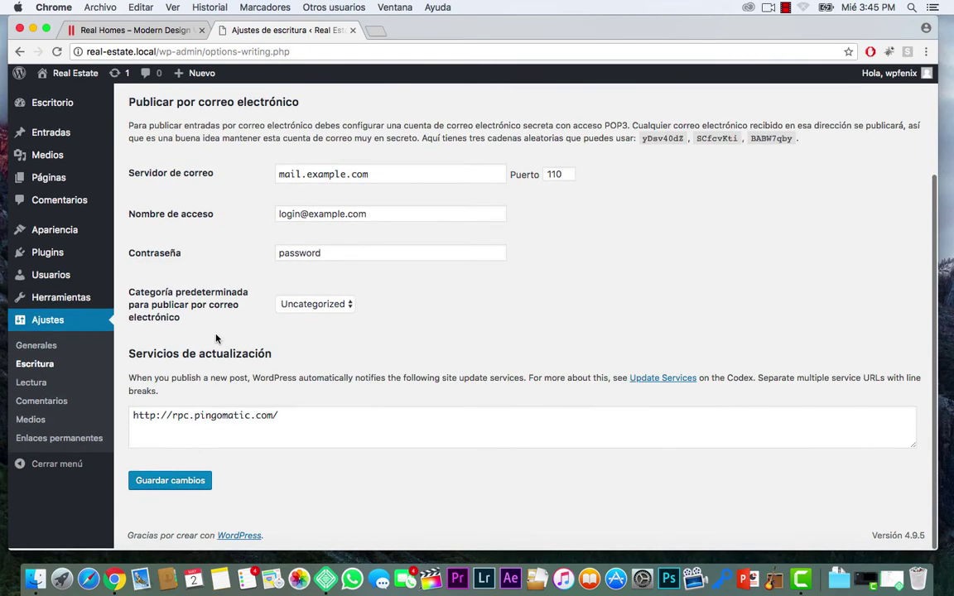
{"action": "left_click", "coordinate": [33, 384]}
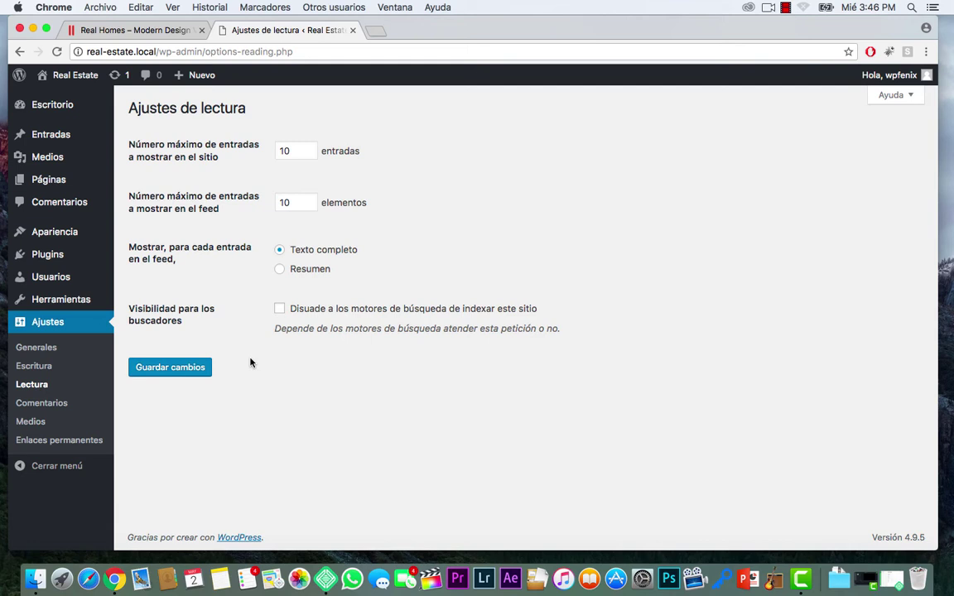
- Discourage search engines from indexing the site in the reading settings and save the changes
{"action": "left_click", "coordinate": [280, 308]}
{"action": "left_click", "coordinate": [194, 375]}
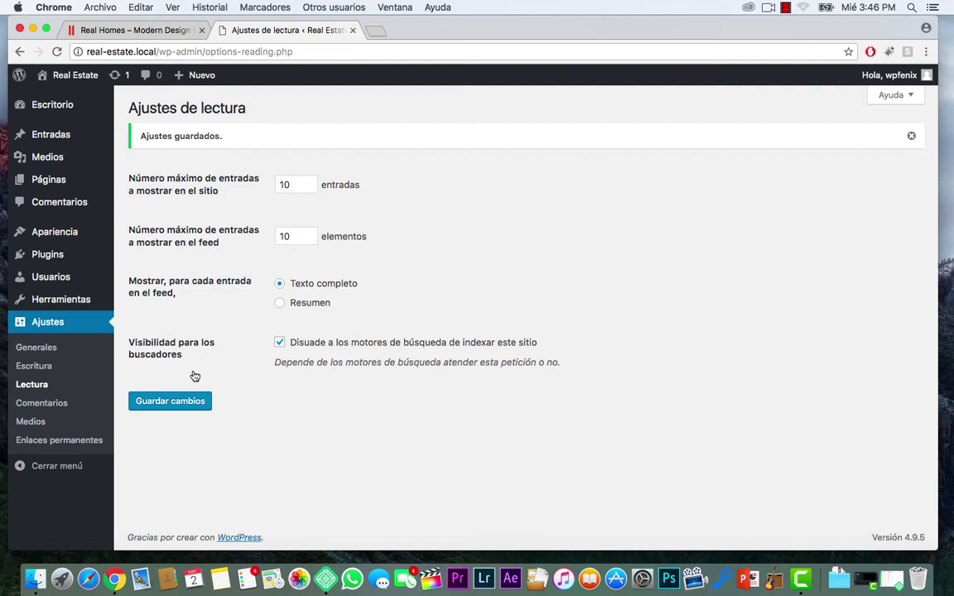
{"action": "triple_click", "coordinate": [143, 345]}
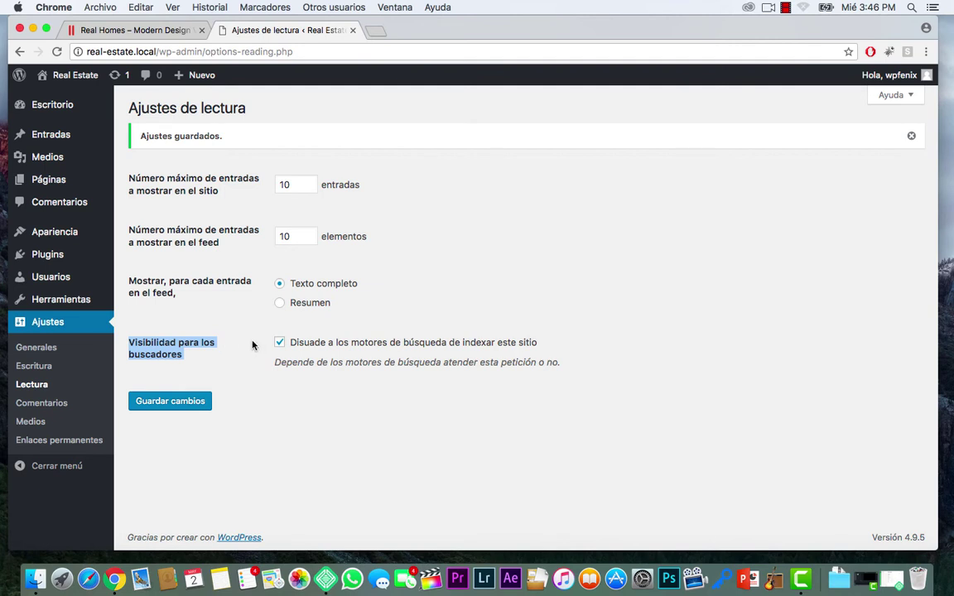
{"action": "left_click", "coordinate": [219, 344]}
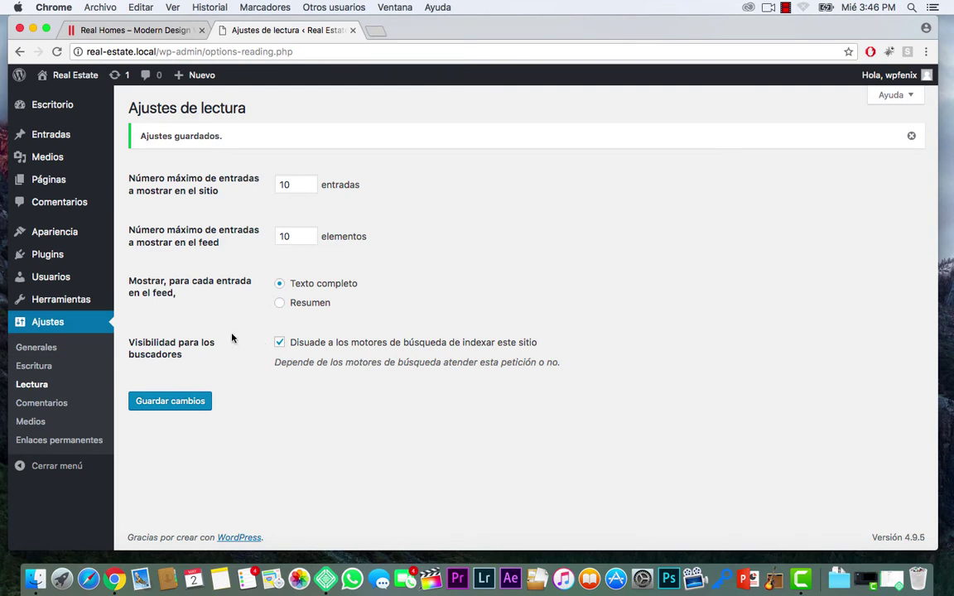
{"action": "left_click", "coordinate": [185, 405]}
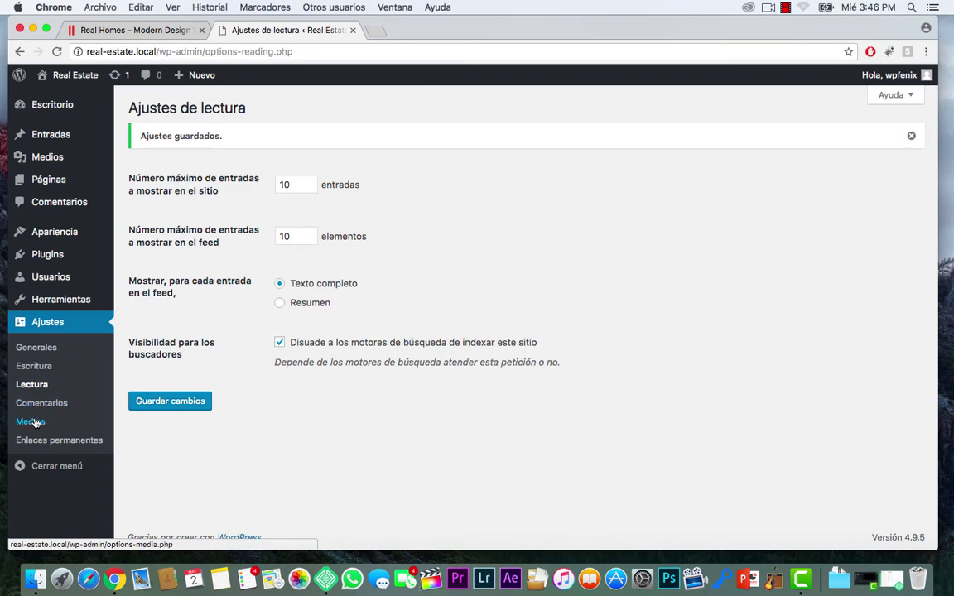
- In the permalink settings, use the "Nombre entrada" structure and save the changes
{"action": "left_click", "coordinate": [39, 443]}
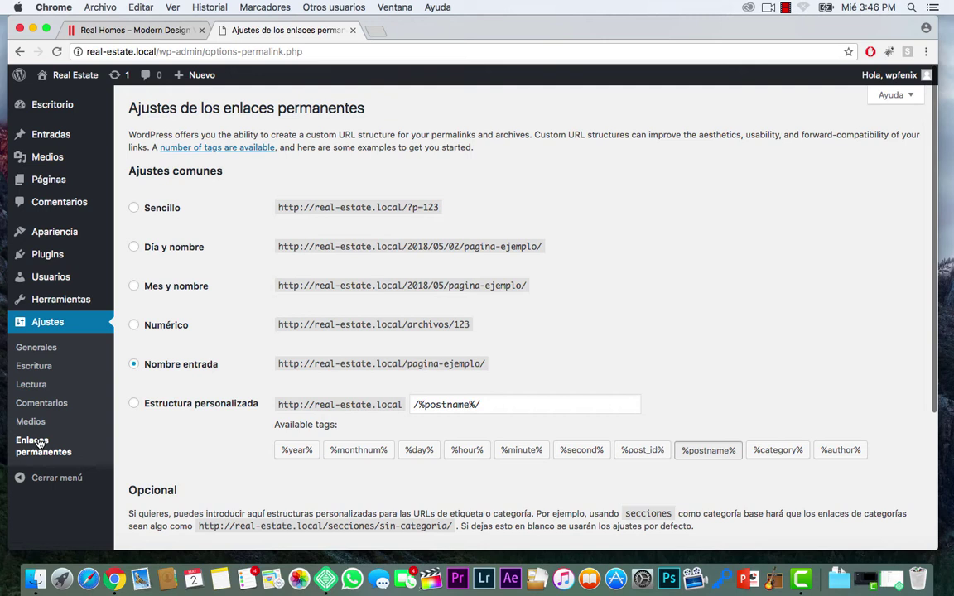
{"action": "left_click", "coordinate": [135, 209]}
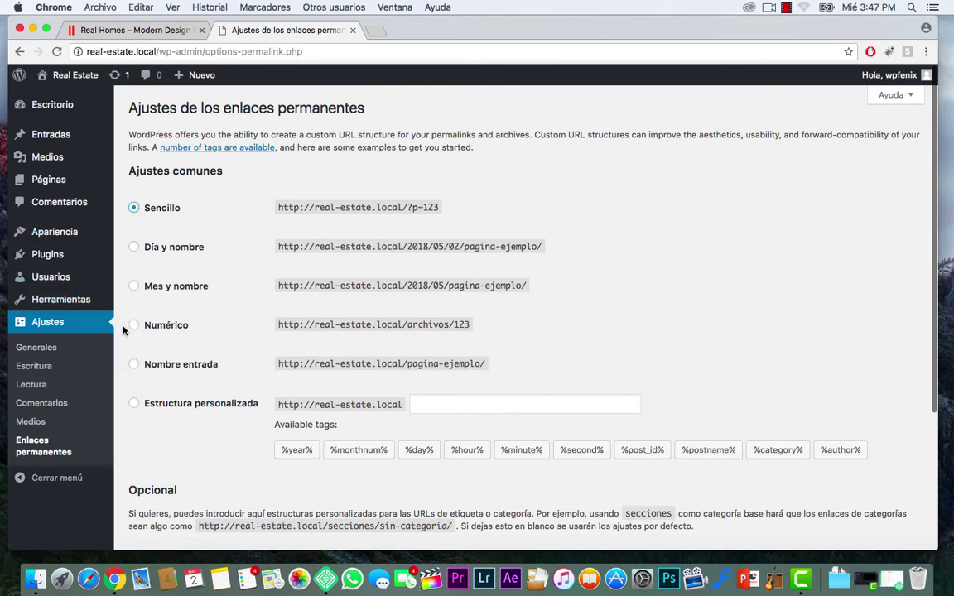
{"action": "left_click", "coordinate": [134, 366]}
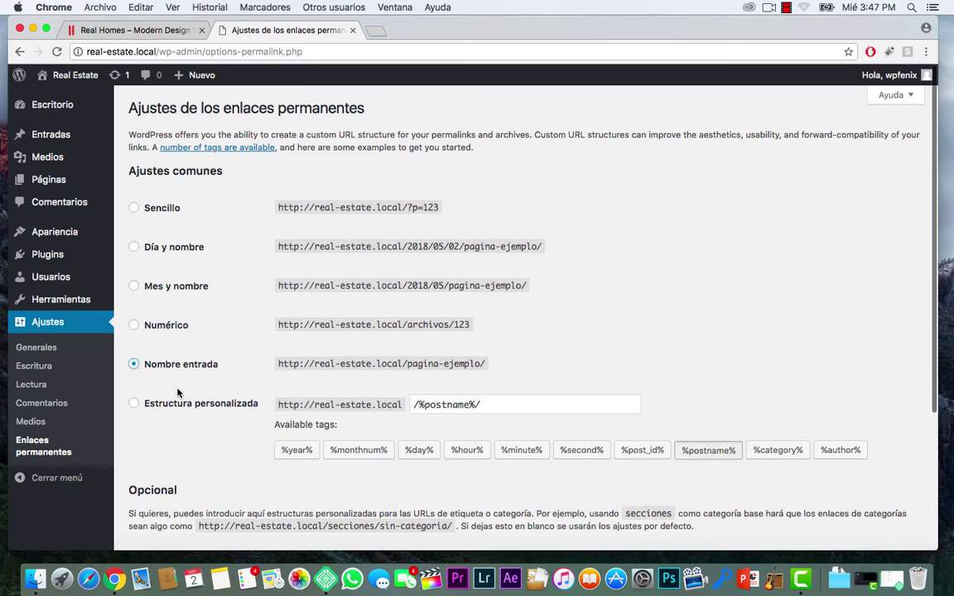
{"action": "scroll", "coordinate": [220, 426], "scroll_direction": "down", "scroll_amount": 4}
{"action": "scroll", "coordinate": [220, 427], "scroll_direction": "down", "scroll_amount": 1}
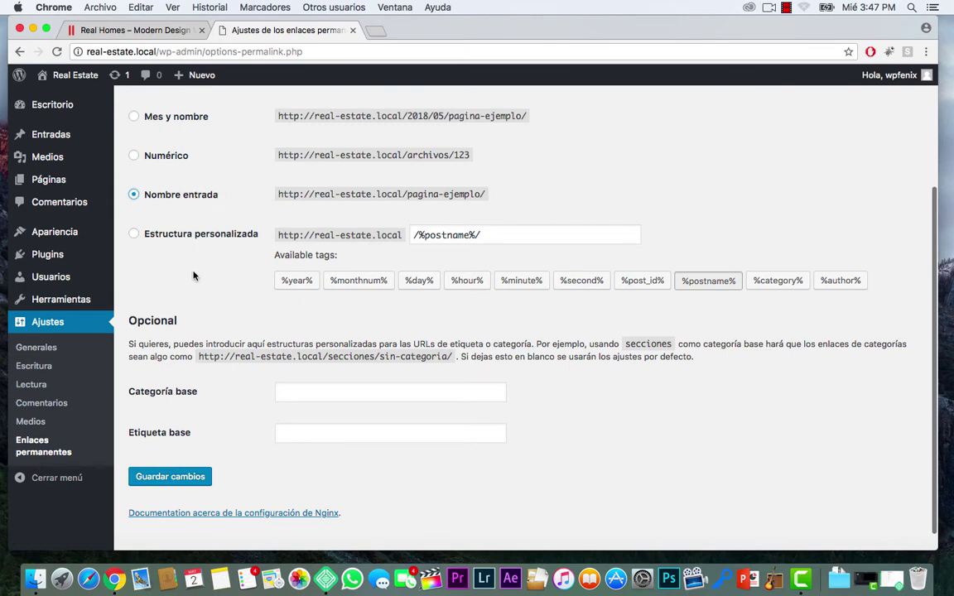
{"action": "scroll", "coordinate": [194, 276], "scroll_direction": "up", "scroll_amount": 5}
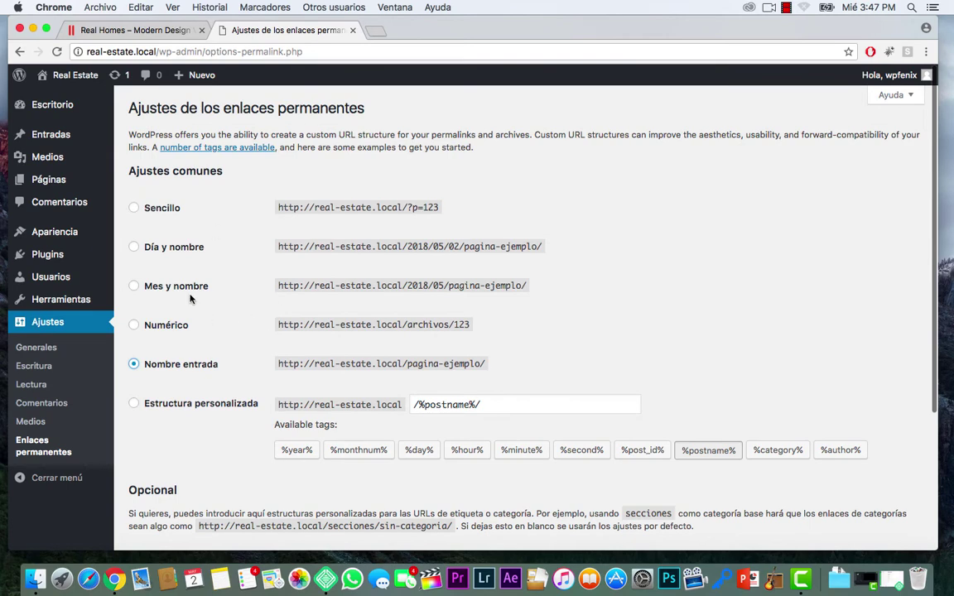
{"action": "scroll", "coordinate": [166, 464], "scroll_direction": "down", "scroll_amount": 5}
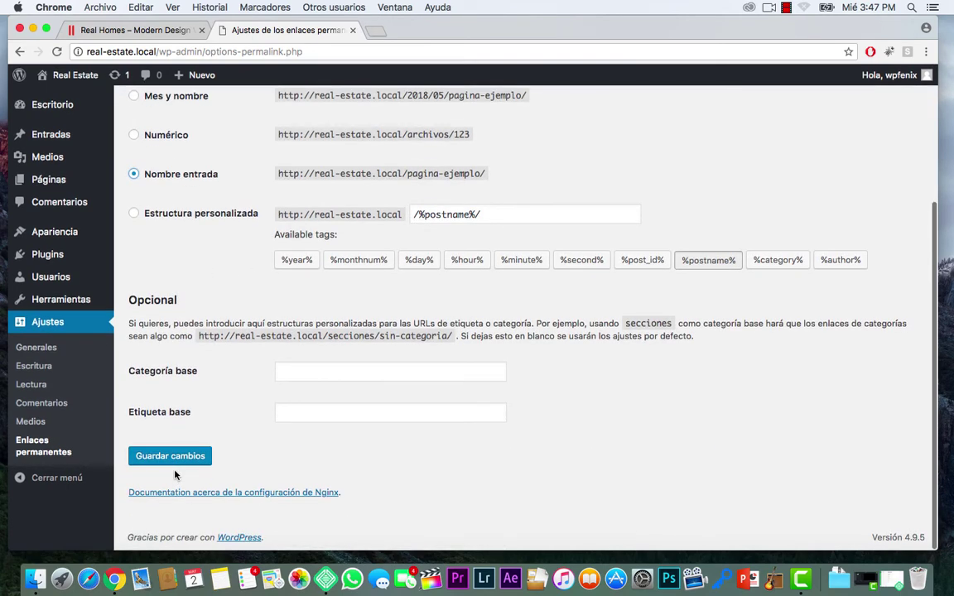
{"action": "left_click", "coordinate": [180, 460]}
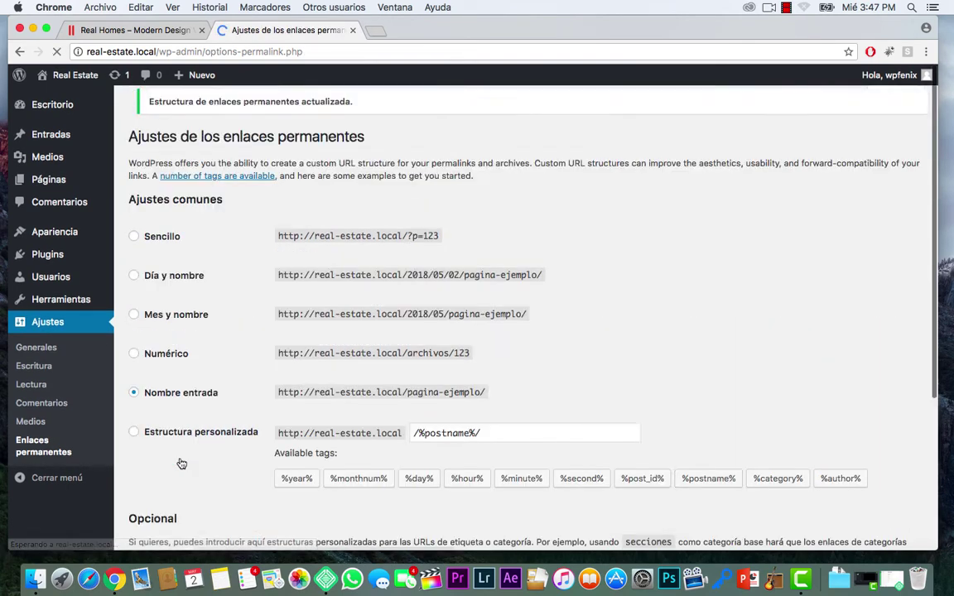
- Recheck the permalink, writing and reading settings of the site
{"action": "scroll", "coordinate": [182, 464], "scroll_direction": "down", "scroll_amount": 3}
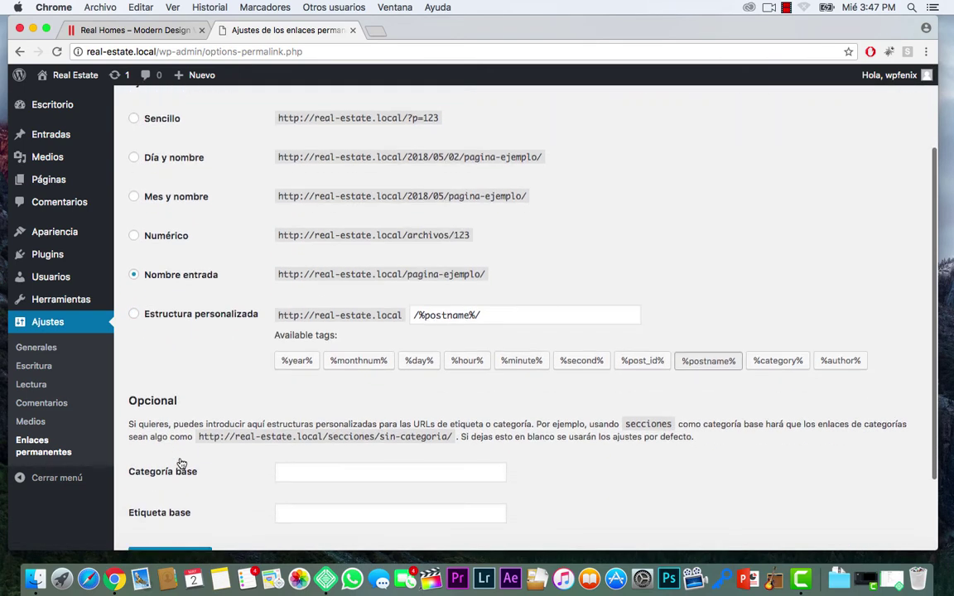
{"action": "left_click", "coordinate": [36, 368]}
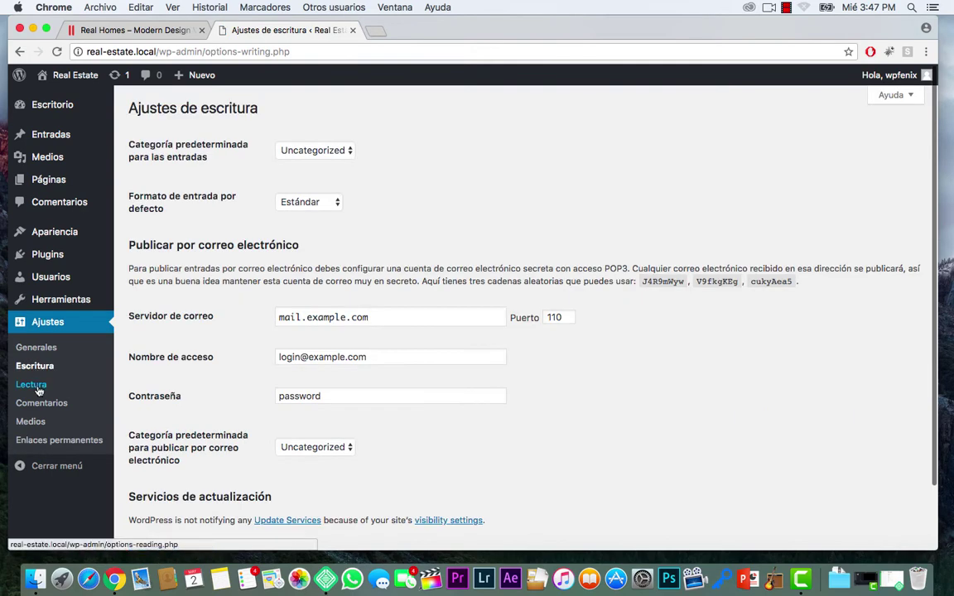
{"action": "left_click", "coordinate": [36, 386]}
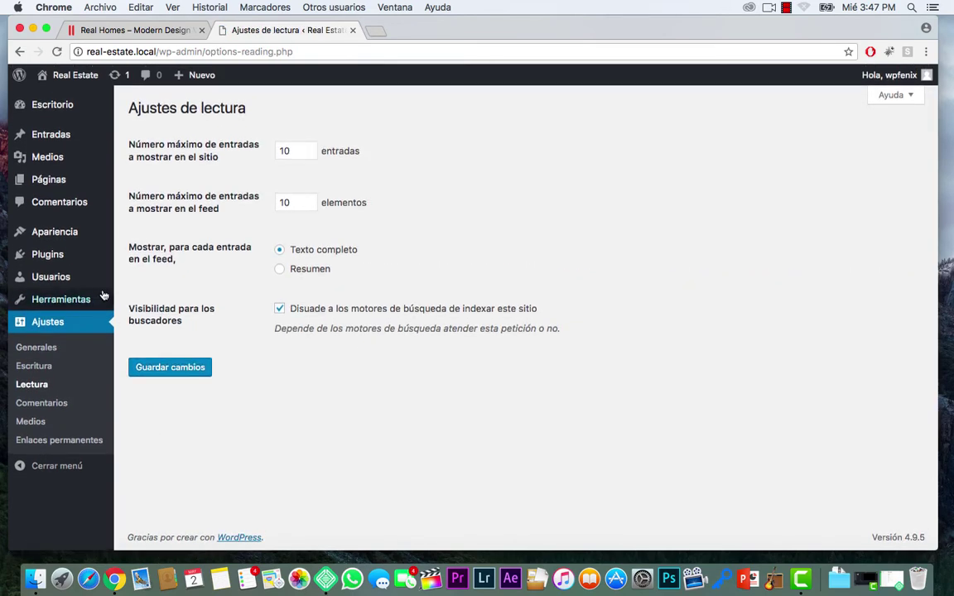
- Open the upload form for adding a new theme and start choosing a theme file
{"action": "mouse_move", "coordinate": [57, 234]}
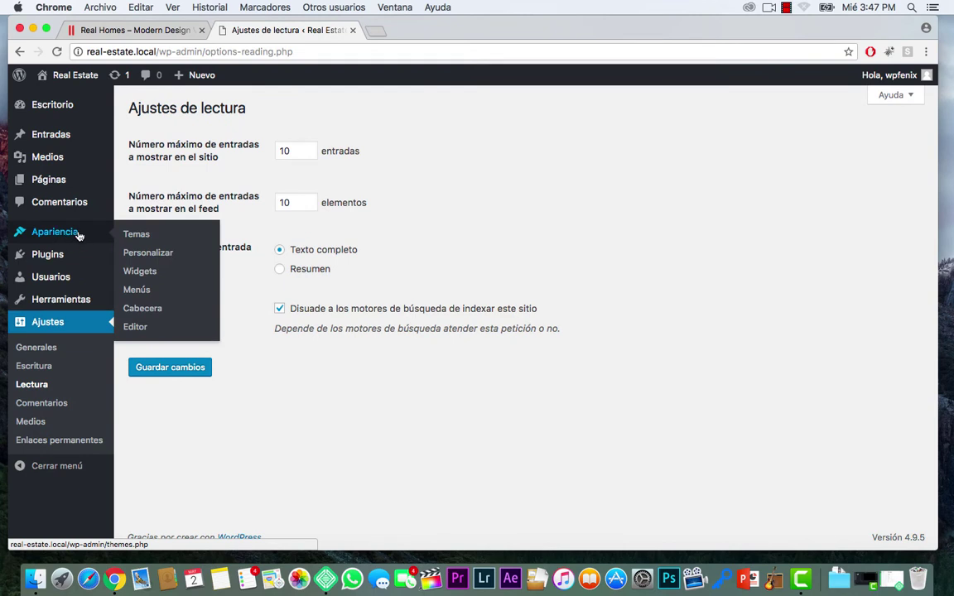
{"action": "left_click", "coordinate": [143, 238]}
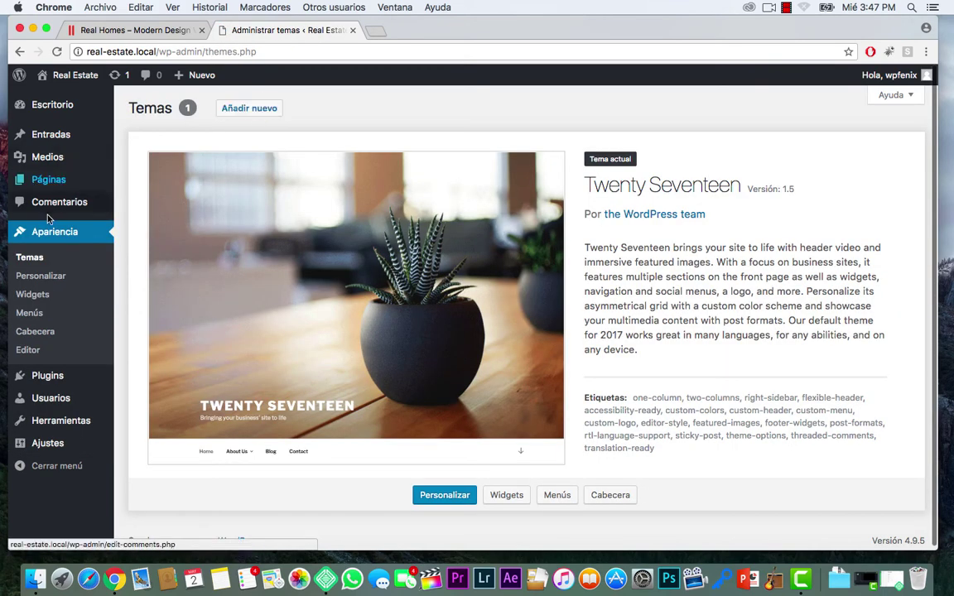
{"action": "left_click", "coordinate": [230, 113]}
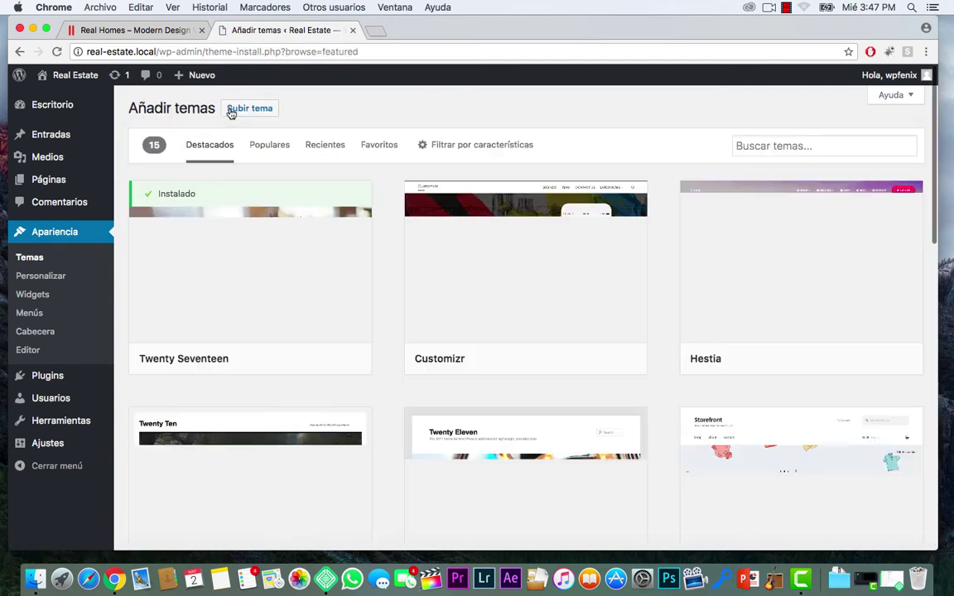
{"action": "left_click", "coordinate": [254, 115]}
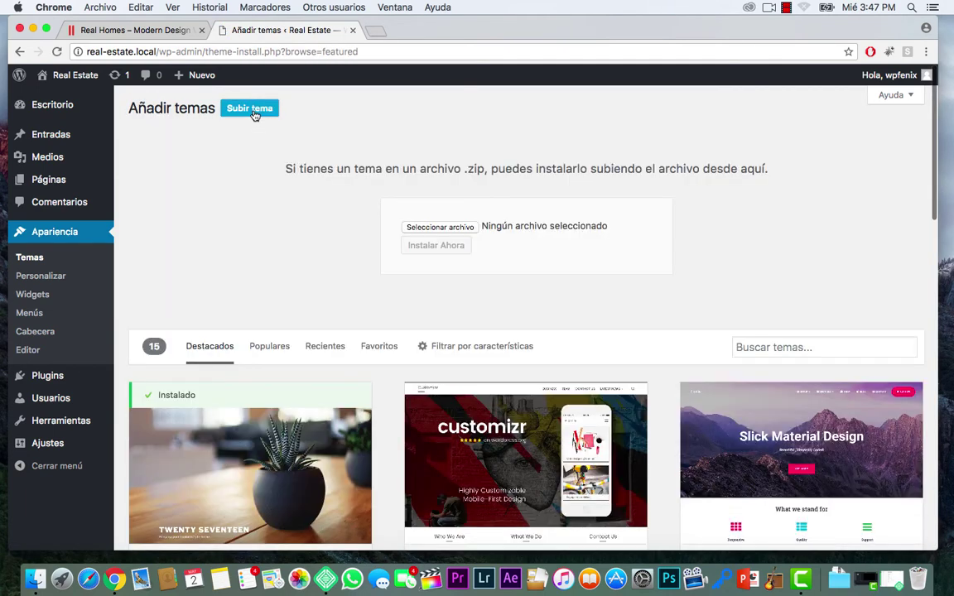
{"action": "left_click", "coordinate": [443, 227]}
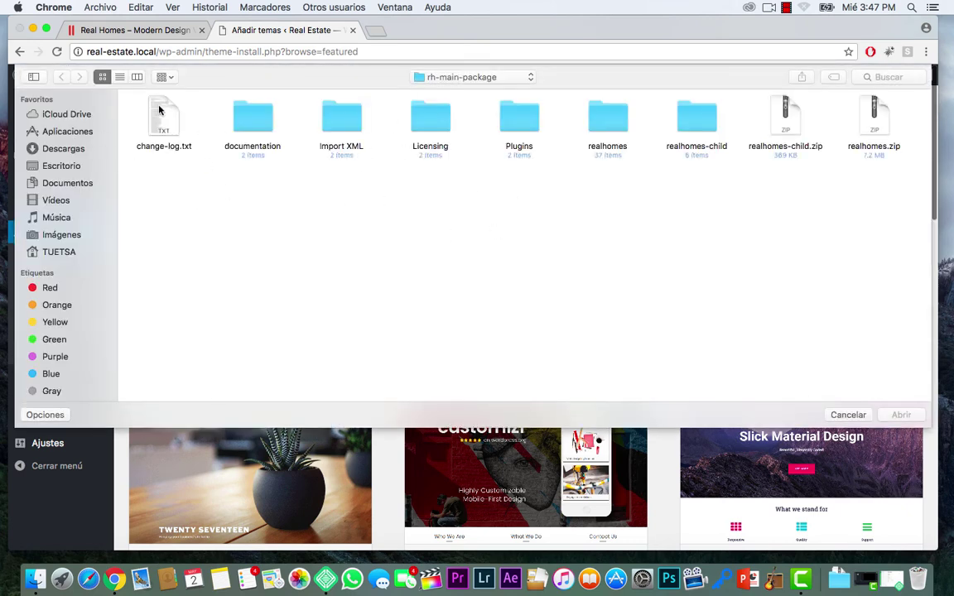
- Look through the realhomes-child folder and the Descargas folder for the downloaded theme package
{"action": "double_click", "coordinate": [700, 116]}
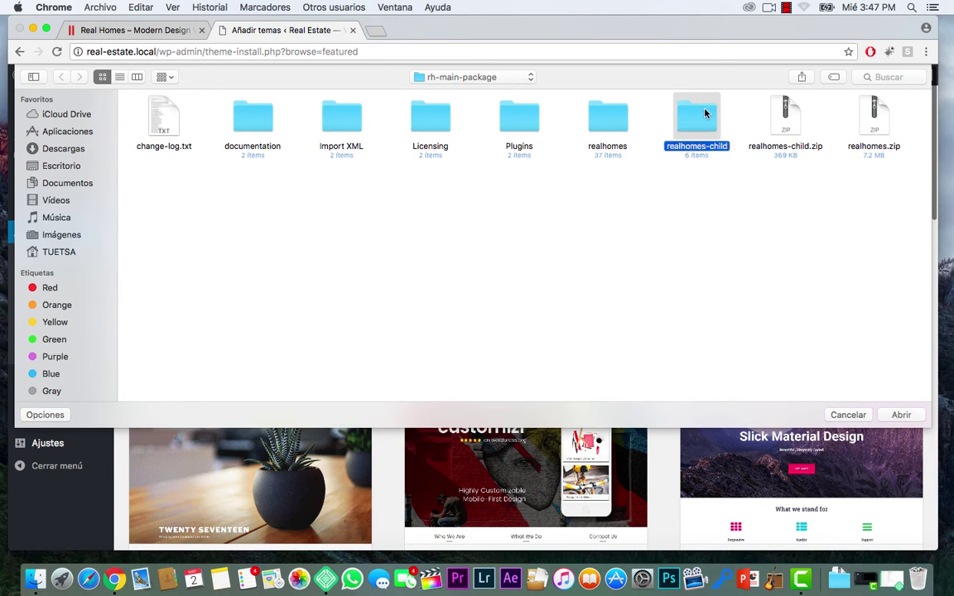
{"action": "left_click", "coordinate": [62, 77]}
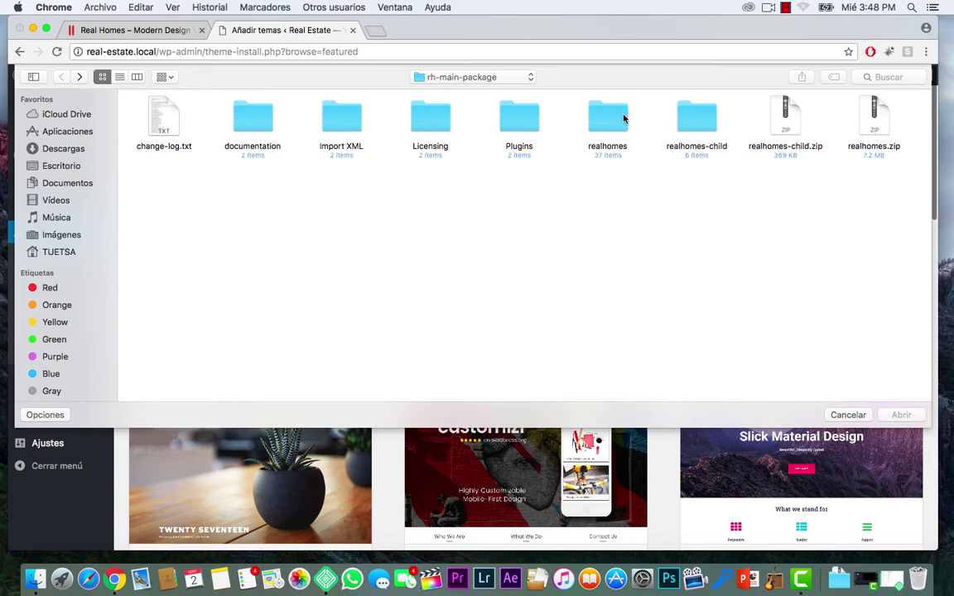
{"action": "left_click", "coordinate": [70, 149]}
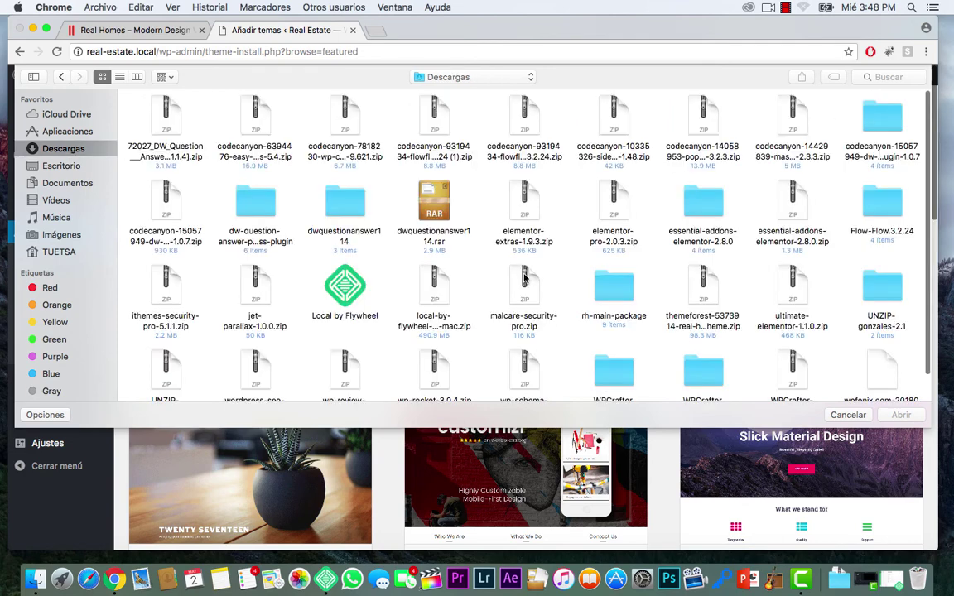
{"action": "scroll", "coordinate": [691, 286], "scroll_direction": "down", "scroll_amount": 1}
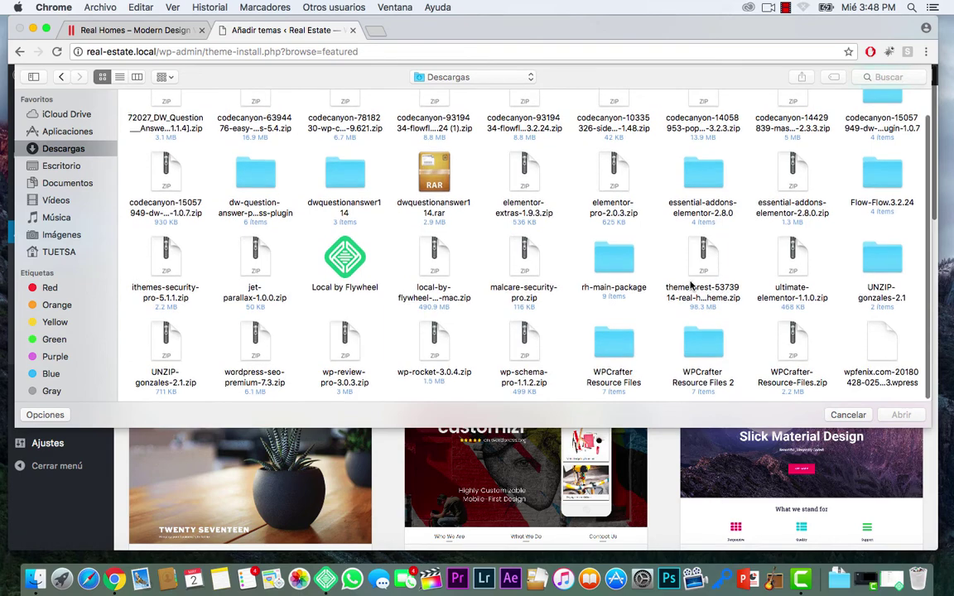
{"action": "scroll", "coordinate": [691, 286], "scroll_direction": "down", "scroll_amount": 1}
{"action": "scroll", "coordinate": [691, 285], "scroll_direction": "up", "scroll_amount": 2}
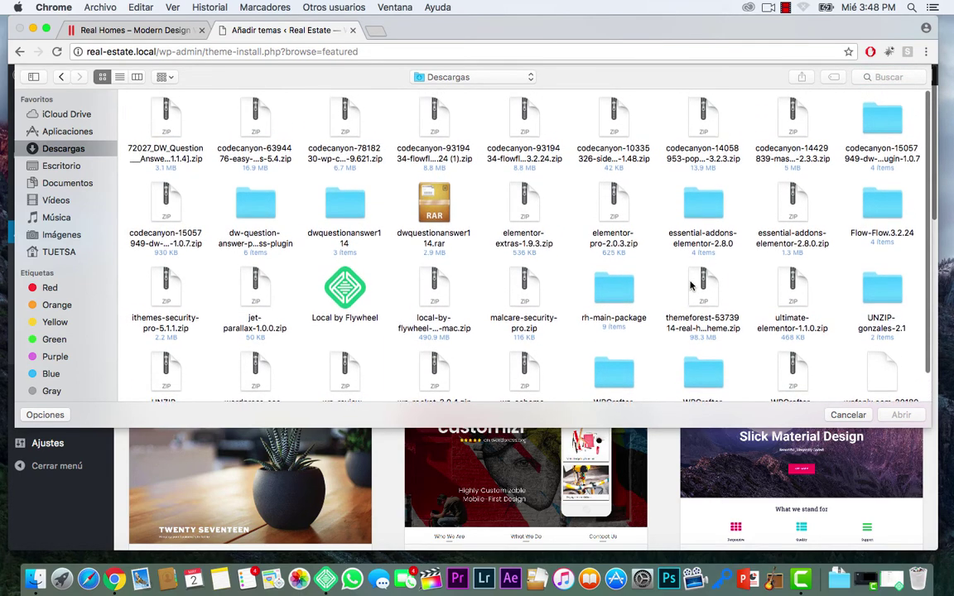
{"action": "scroll", "coordinate": [691, 286], "scroll_direction": "up", "scroll_amount": 1}
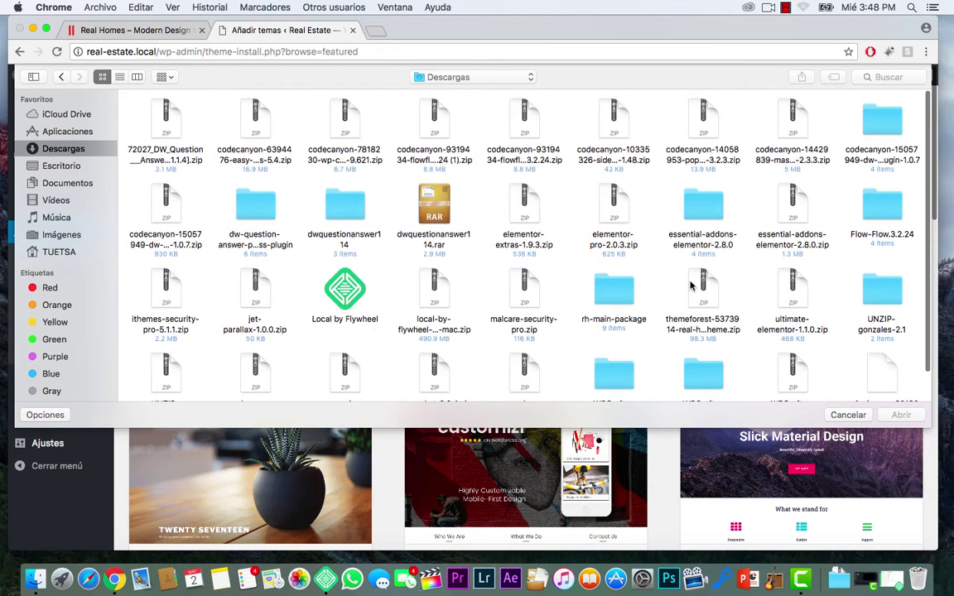
{"action": "scroll", "coordinate": [691, 285], "scroll_direction": "down", "scroll_amount": 1}
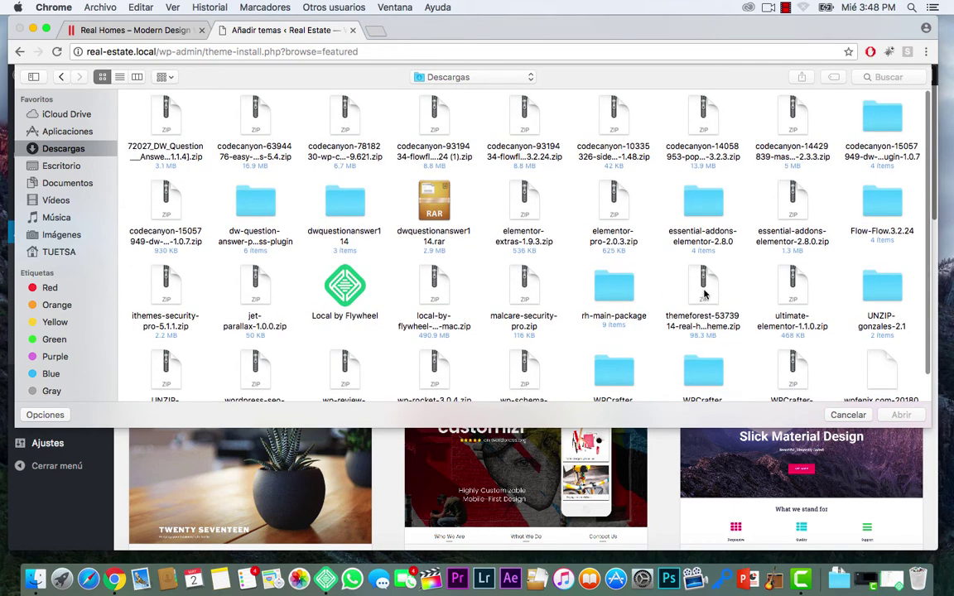
- Choose realhomes.zip from the rh-main-package folder and install it as a theme
{"action": "left_click", "coordinate": [611, 289]}
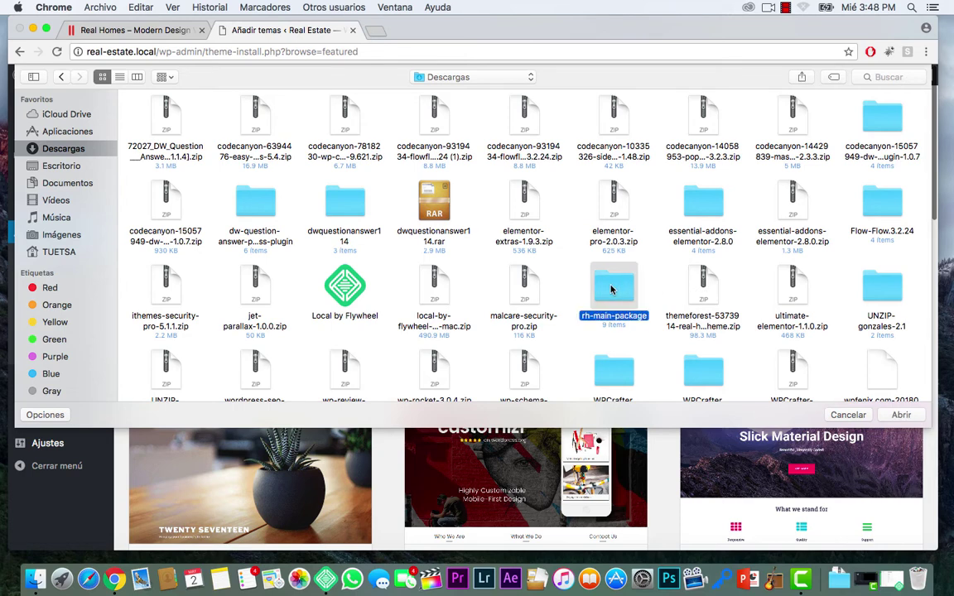
{"action": "double_click", "coordinate": [611, 289]}
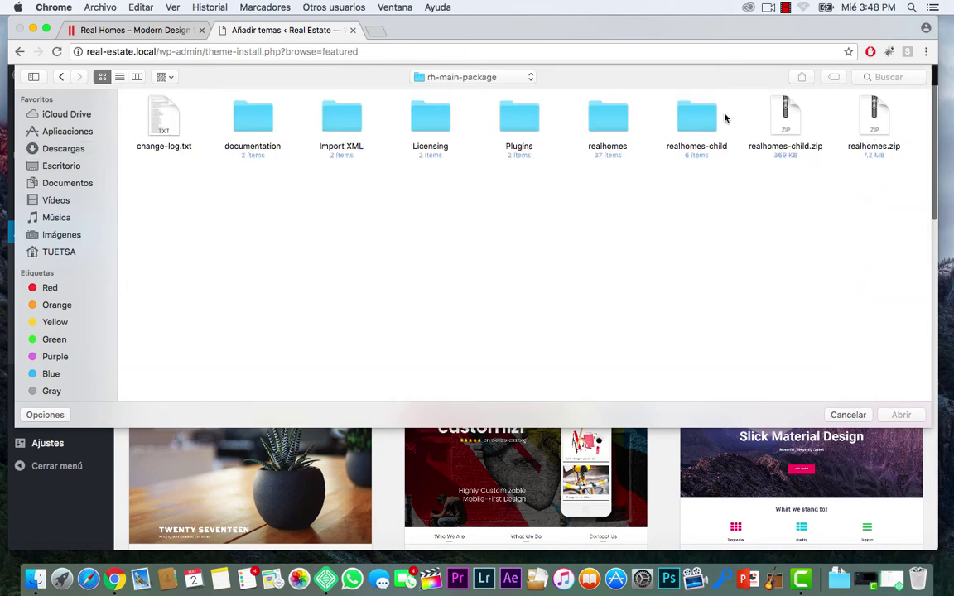
{"action": "left_click", "coordinate": [881, 128]}
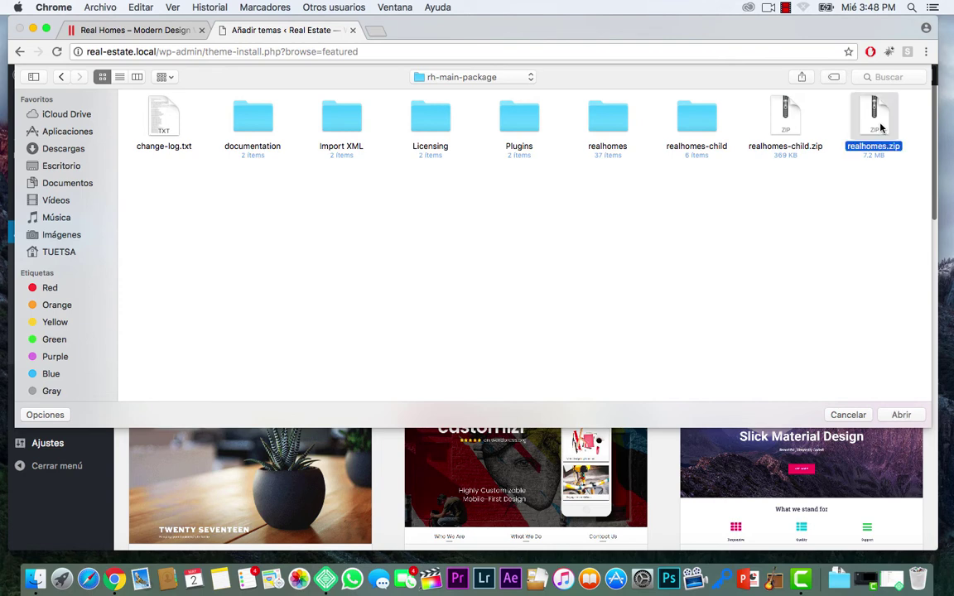
{"action": "left_click", "coordinate": [901, 415]}
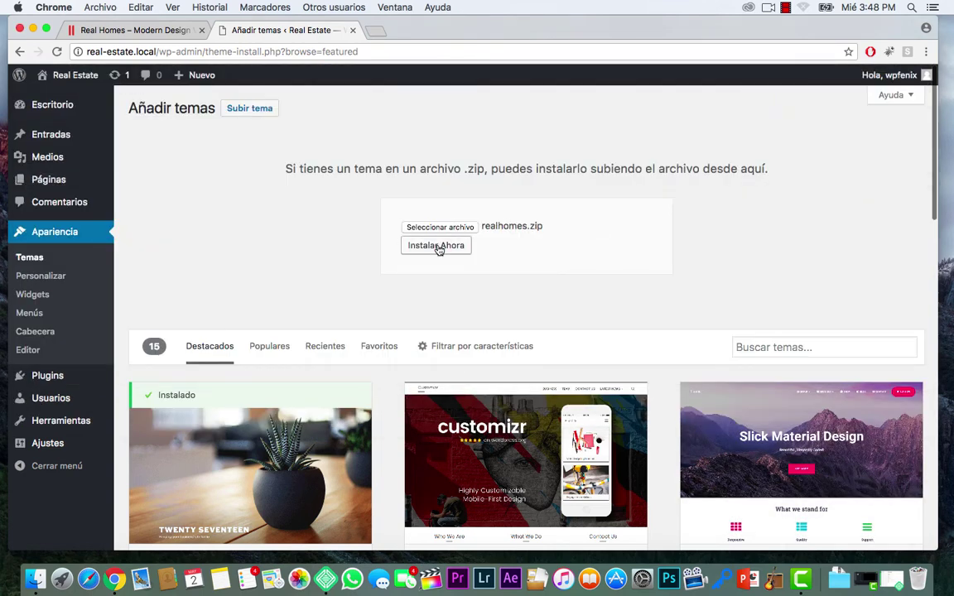
{"action": "left_click", "coordinate": [439, 248]}
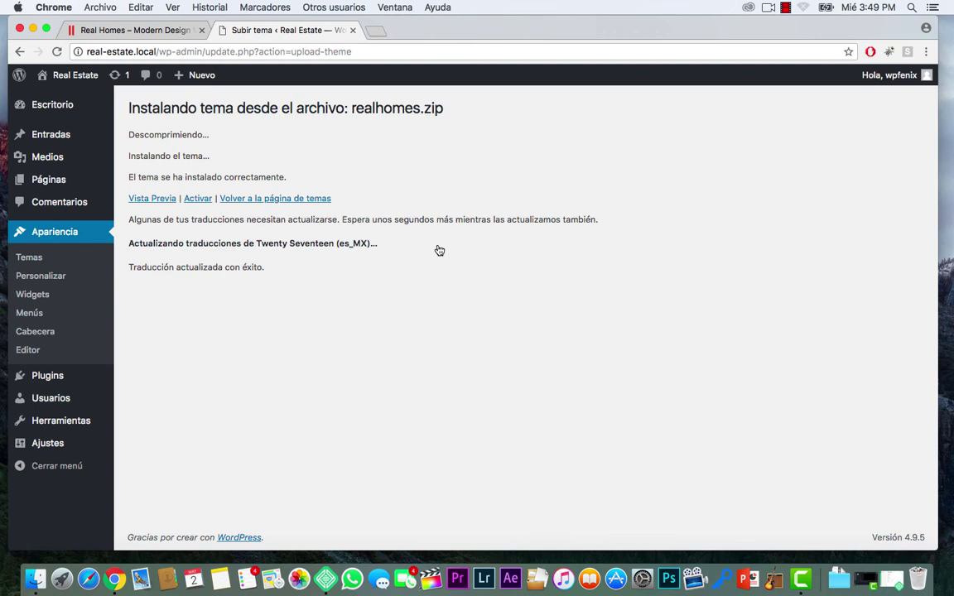
- Upload and install realhomes-child.zip from the rh-main-package folder as a theme, and activate this child theme
{"action": "left_click", "coordinate": [289, 204]}
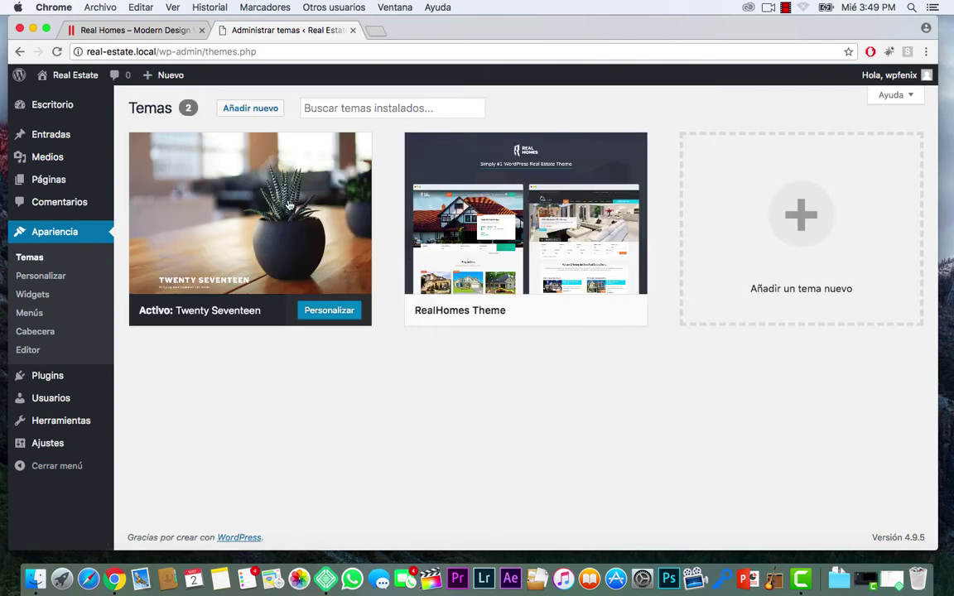
{"action": "mouse_move", "coordinate": [434, 238]}
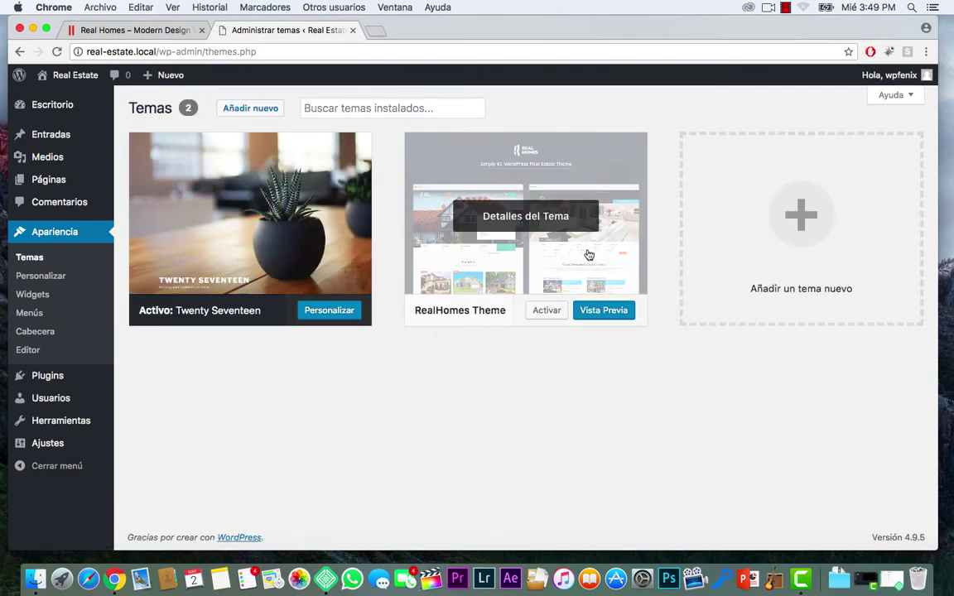
{"action": "left_click", "coordinate": [258, 111]}
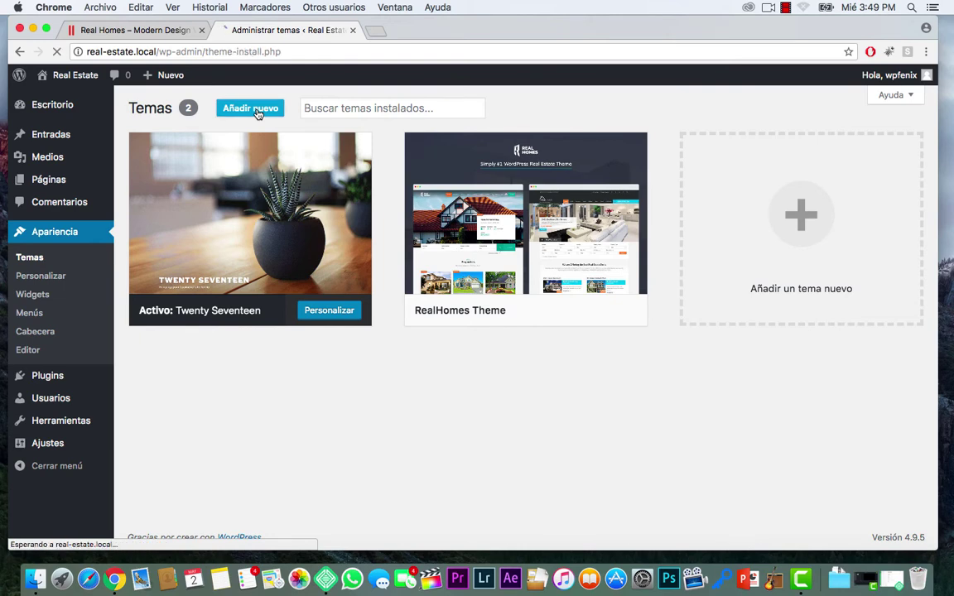
{"action": "left_click", "coordinate": [257, 111]}
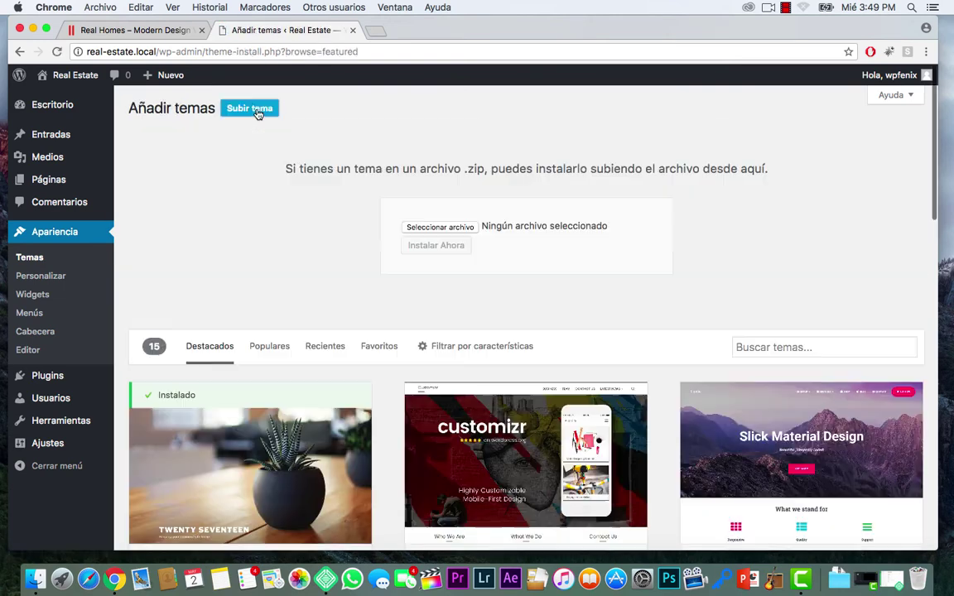
{"action": "left_click", "coordinate": [421, 227]}
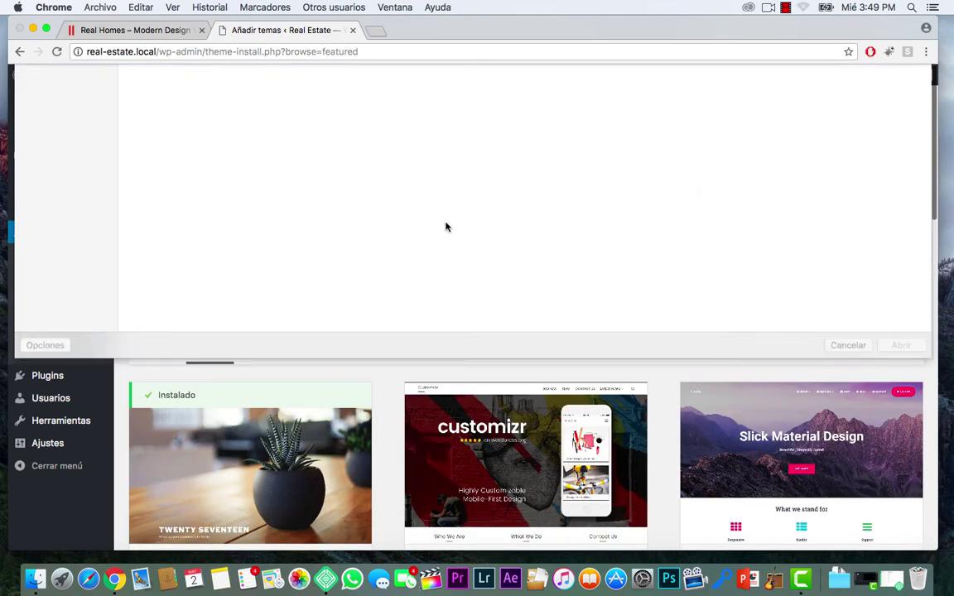
{"action": "left_click", "coordinate": [785, 120]}
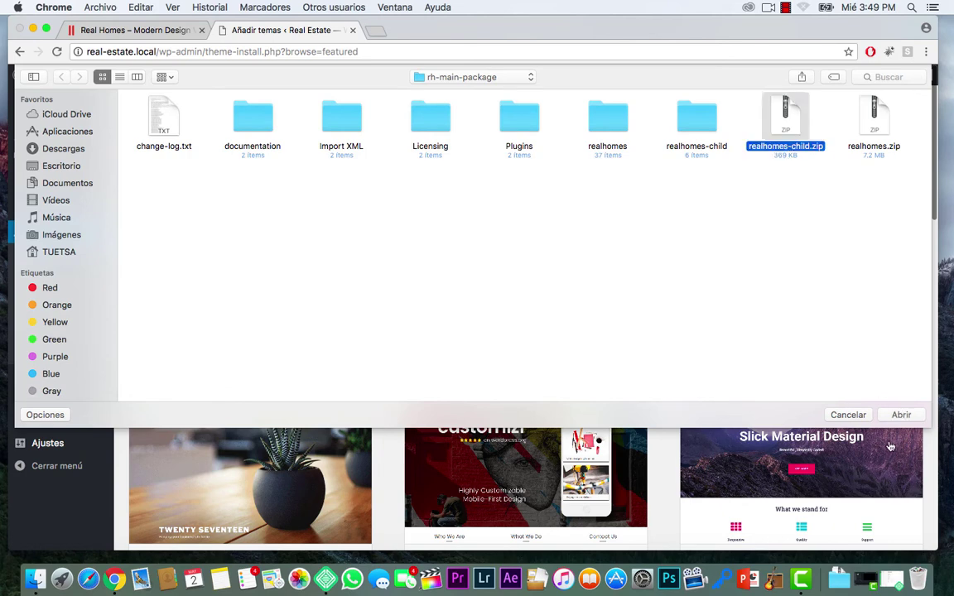
{"action": "left_click", "coordinate": [900, 415]}
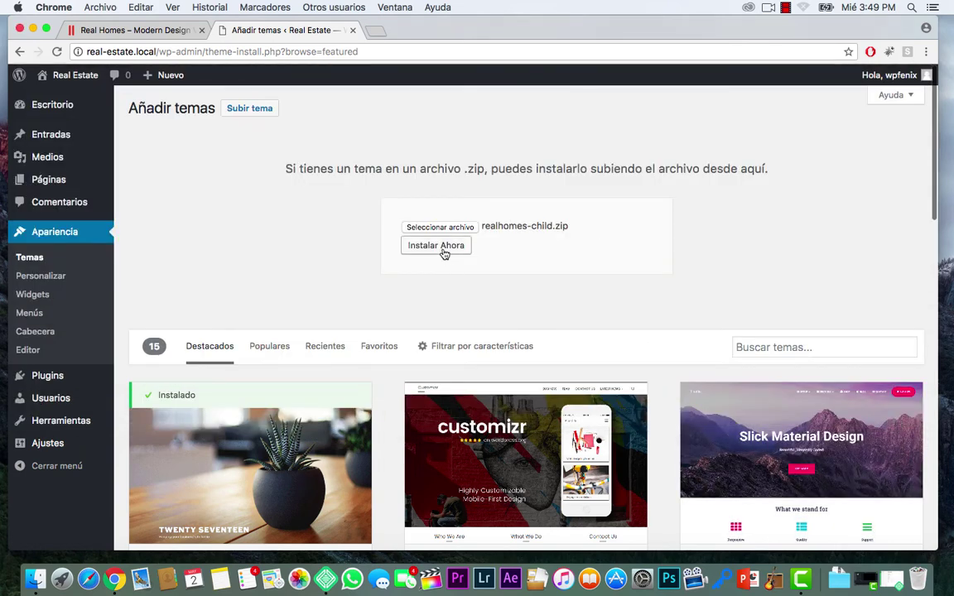
{"action": "left_click", "coordinate": [443, 250]}
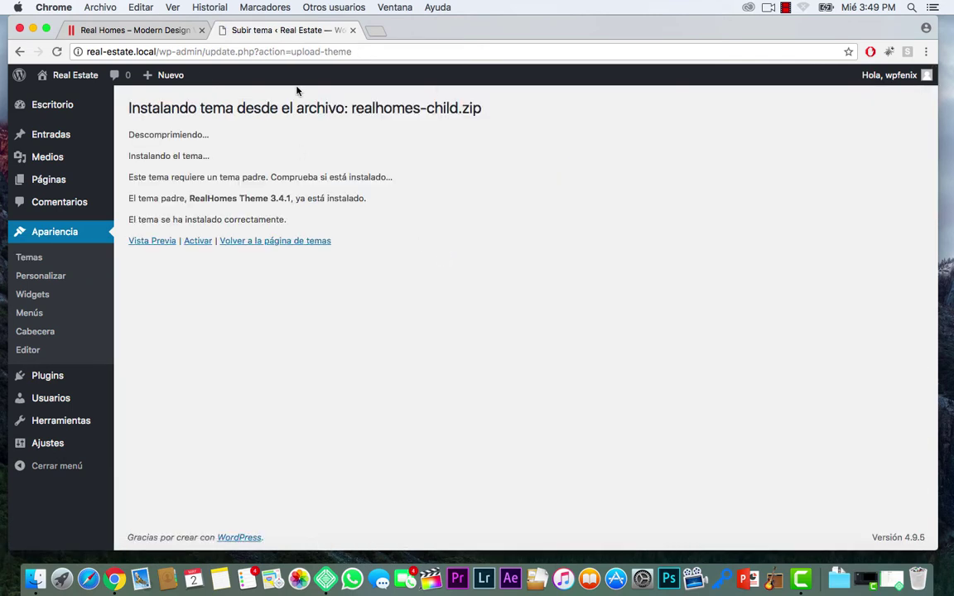
{"action": "left_click", "coordinate": [197, 243]}
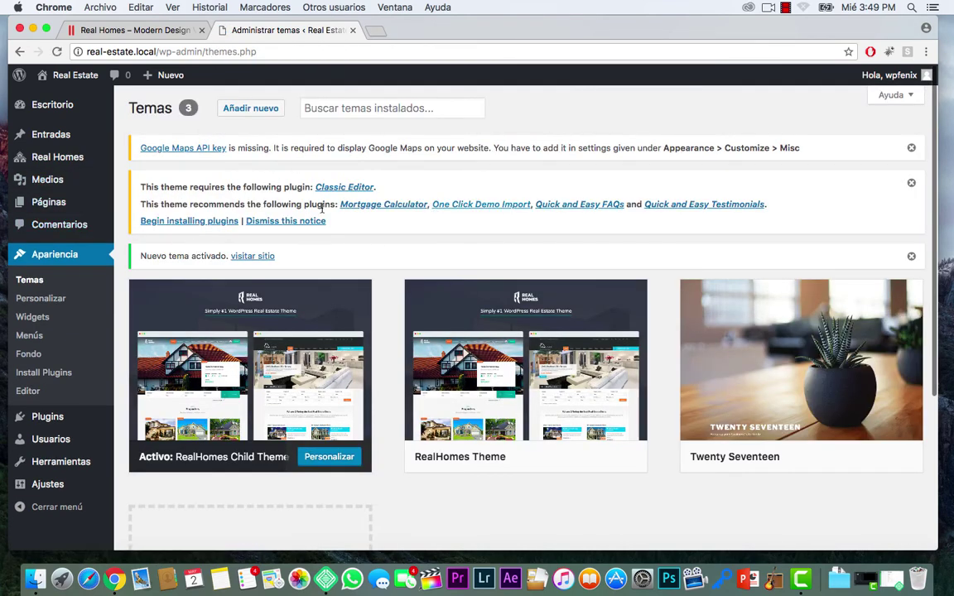
- Bulk install all the required and recommended plugins listed by the theme, from Classic Editor to Quick and Easy Testimonials
{"action": "left_click", "coordinate": [199, 222]}
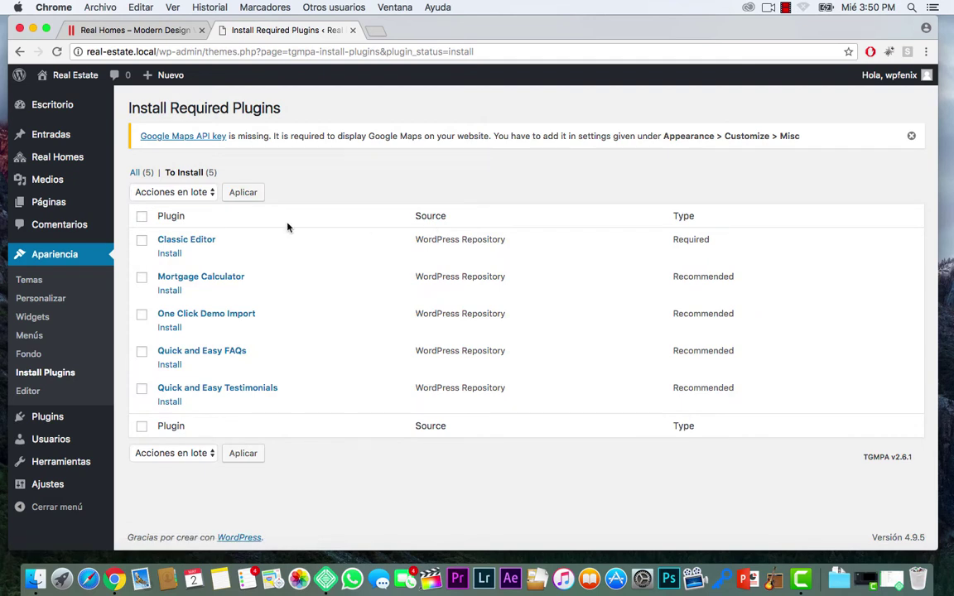
{"action": "left_click", "coordinate": [142, 216]}
{"action": "left_click", "coordinate": [165, 192]}
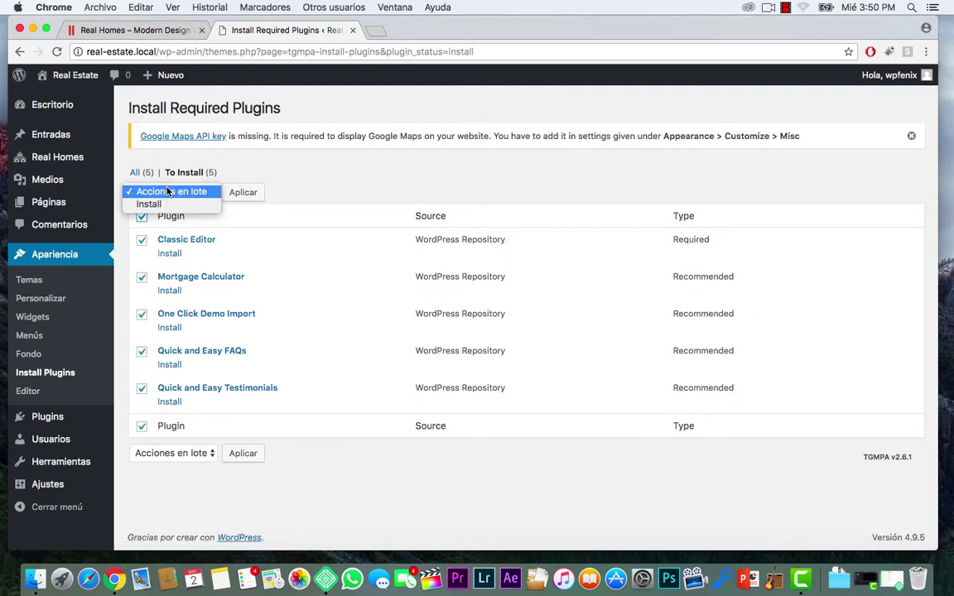
{"action": "left_click", "coordinate": [166, 204]}
{"action": "left_click", "coordinate": [256, 198]}
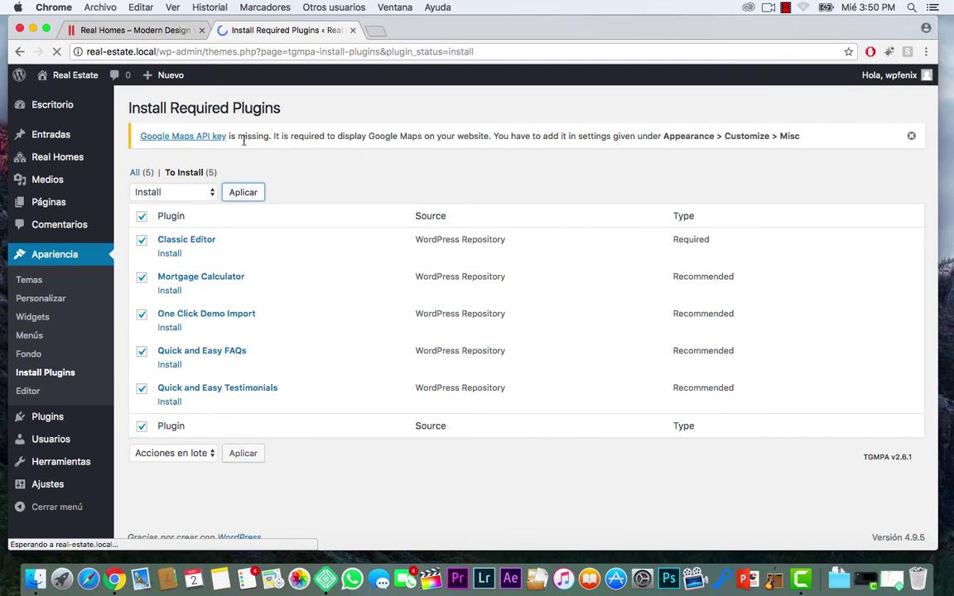
{"action": "scroll", "coordinate": [376, 336], "scroll_direction": "down", "scroll_amount": 5}
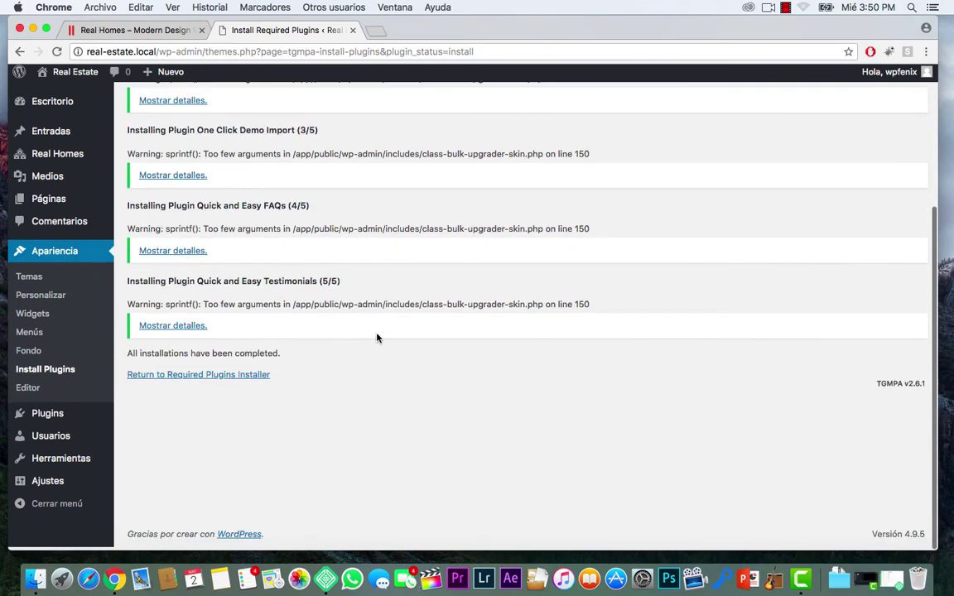
- Activate Classic Editor, Mortgage Calculator, One Click Demo Import, Quick and Easy FAQs and Quick and Easy Testimonials one by one
{"action": "left_click", "coordinate": [242, 378]}
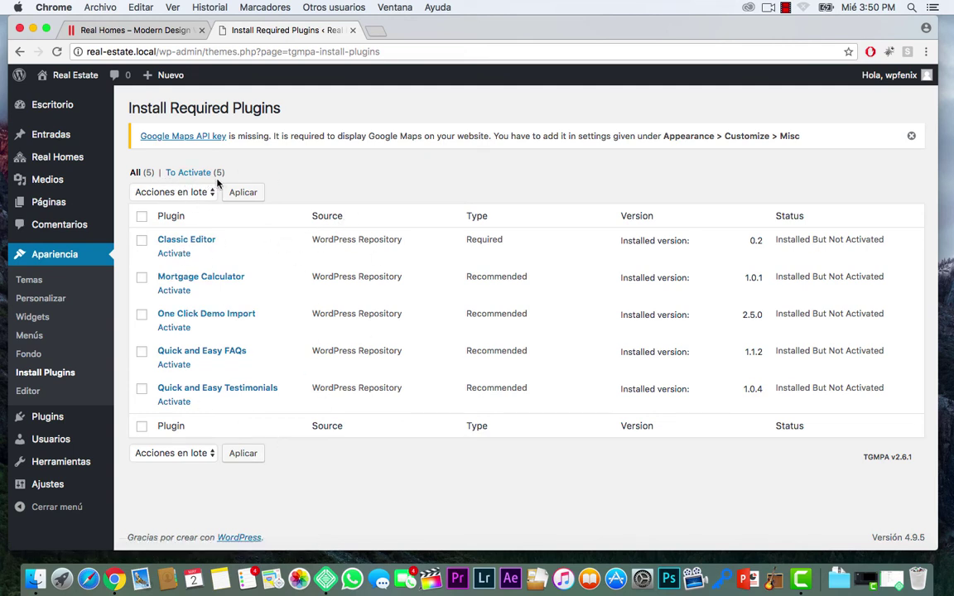
{"action": "left_click", "coordinate": [141, 217]}
{"action": "left_click", "coordinate": [141, 217]}
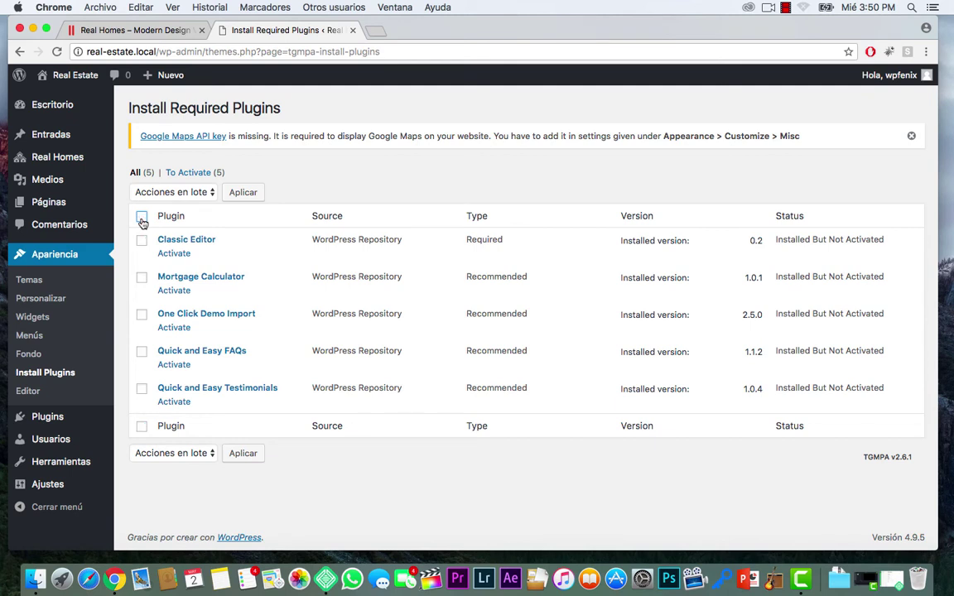
{"action": "left_click", "coordinate": [184, 255]}
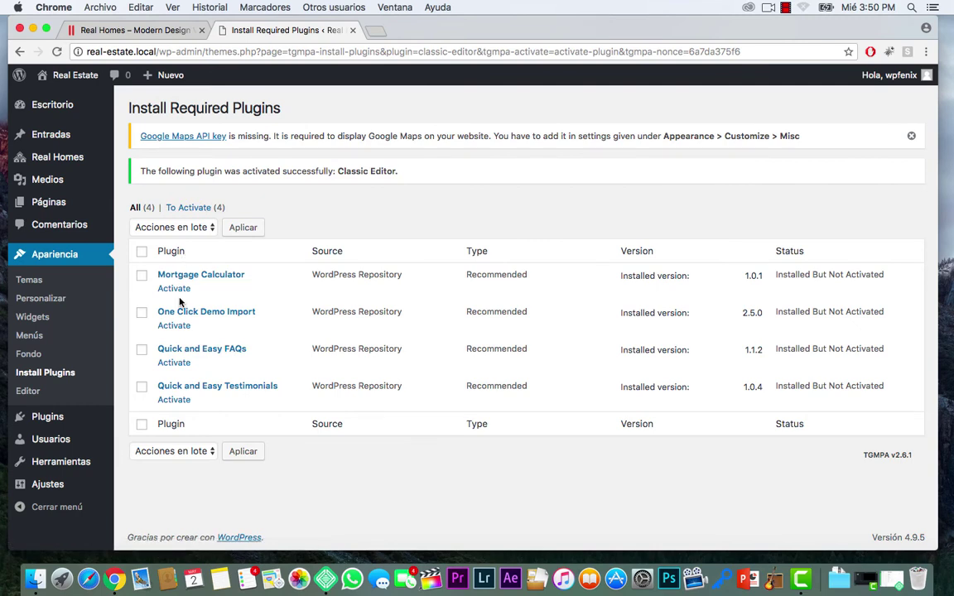
{"action": "left_click", "coordinate": [182, 290]}
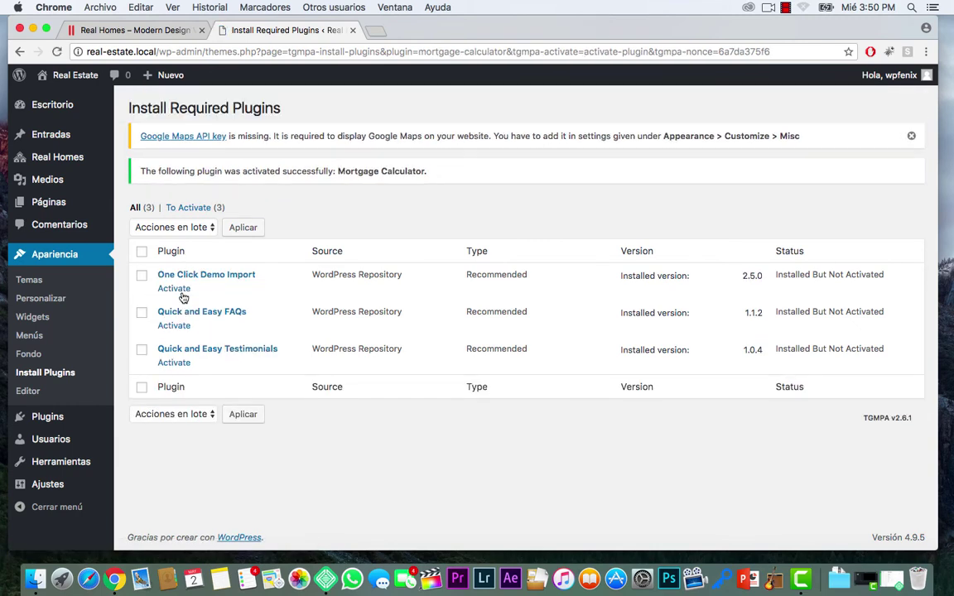
{"action": "left_click", "coordinate": [175, 289]}
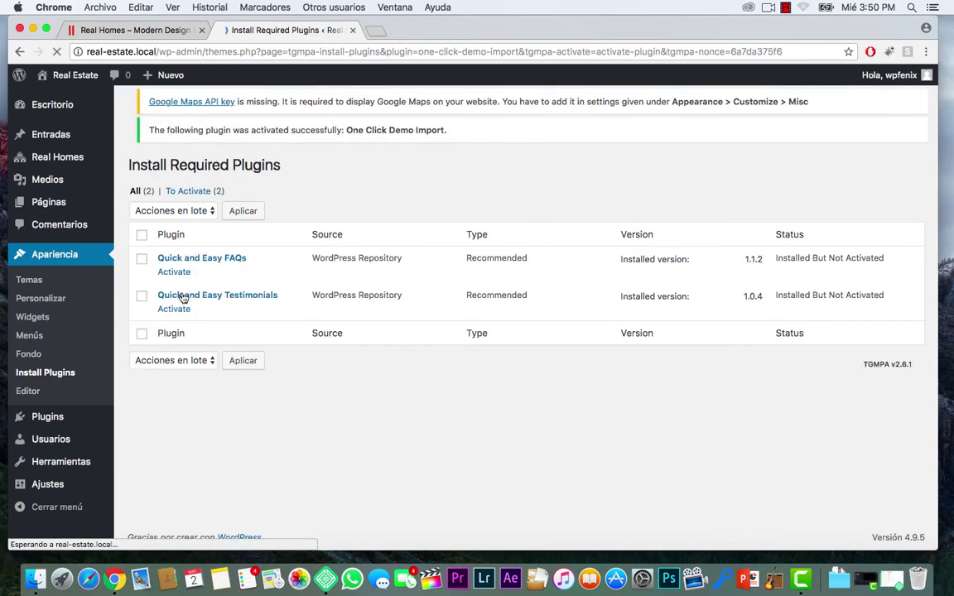
{"action": "left_click", "coordinate": [175, 289]}
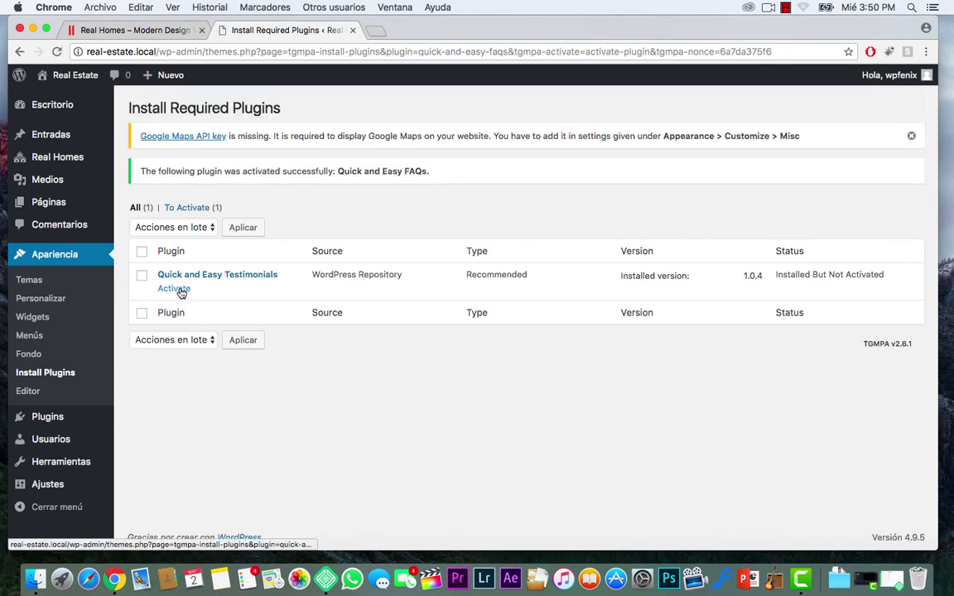
{"action": "left_click", "coordinate": [175, 289]}
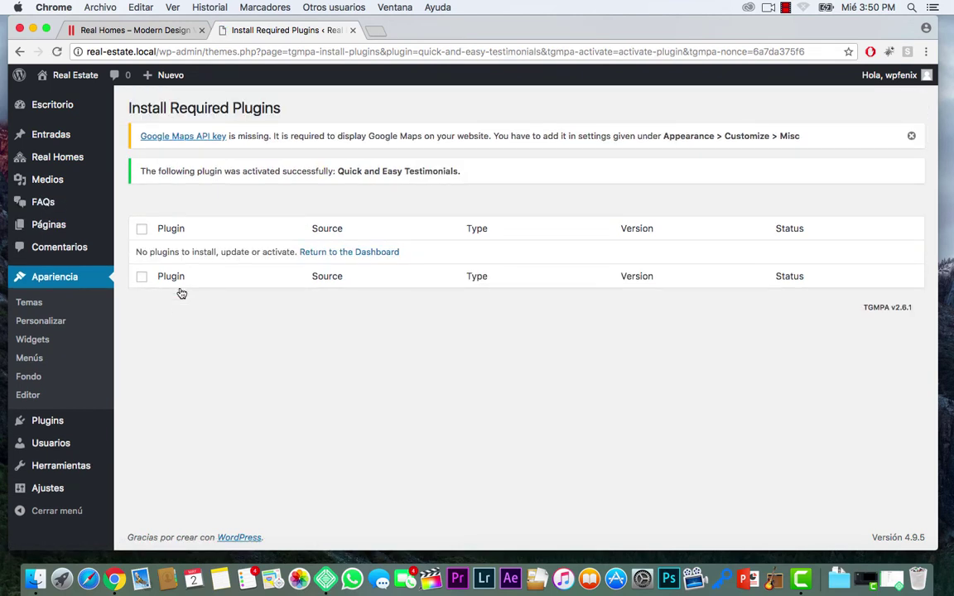
- Try to reload the required plugins page and activate Quick and Easy Testimonials again from its earlier listing
{"action": "left_click", "coordinate": [142, 230]}
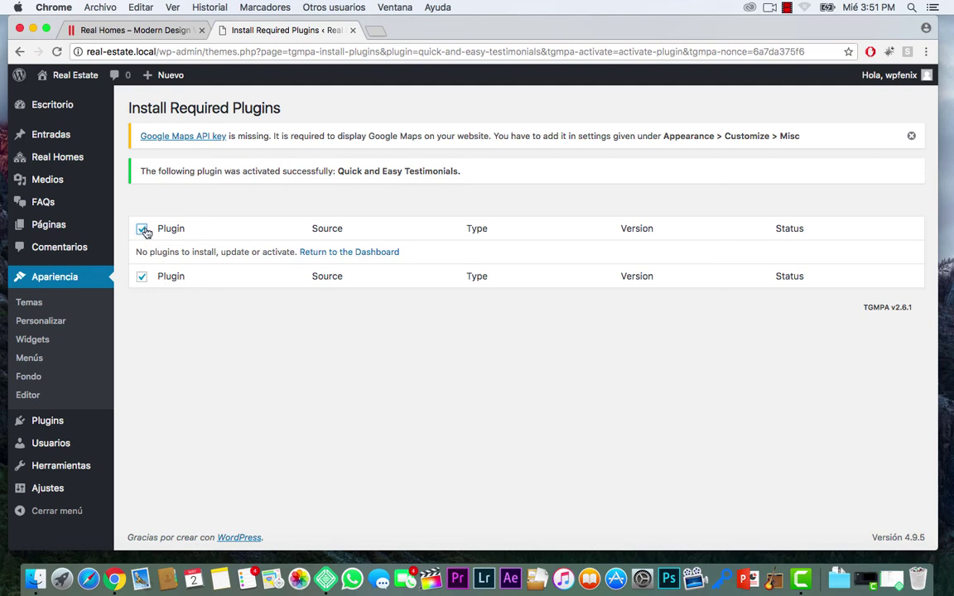
{"action": "left_click", "coordinate": [142, 230]}
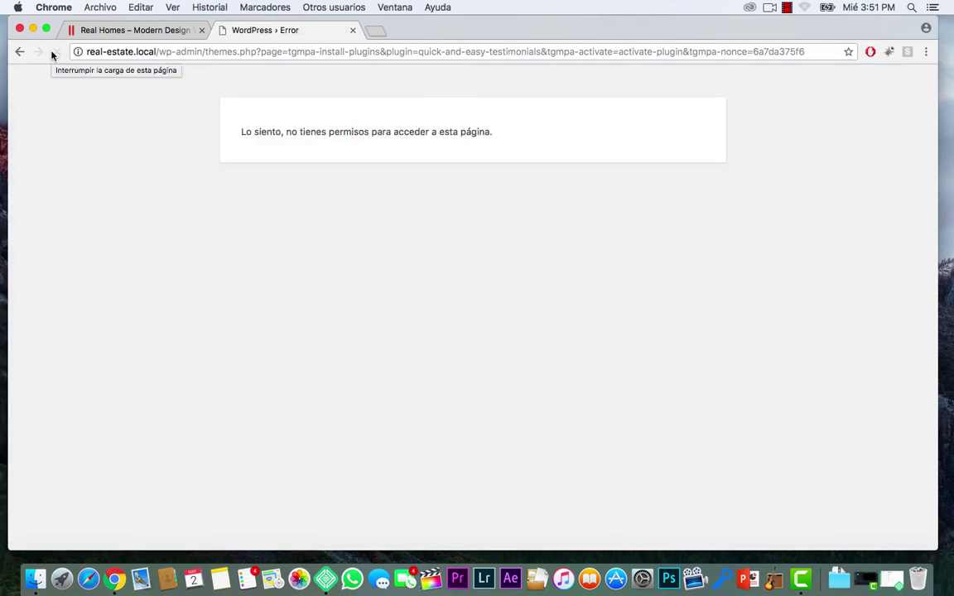
{"action": "left_click", "coordinate": [20, 53]}
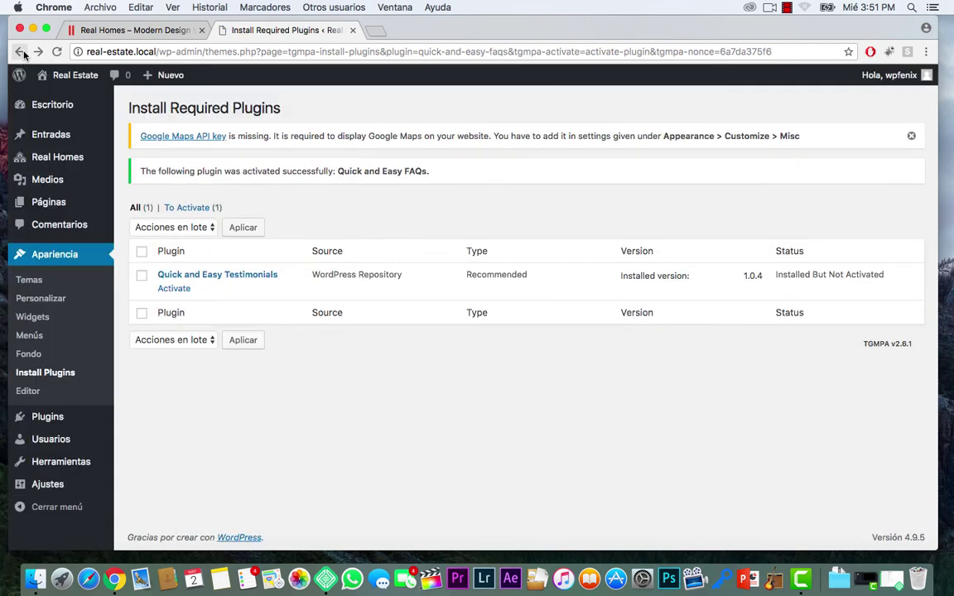
{"action": "left_click", "coordinate": [174, 289]}
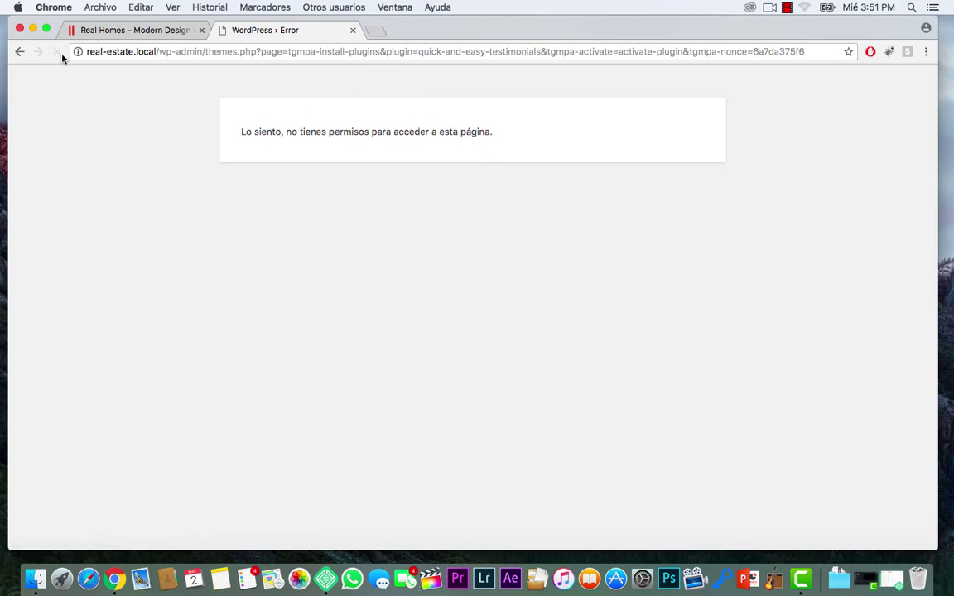
{"action": "left_click", "coordinate": [20, 52]}
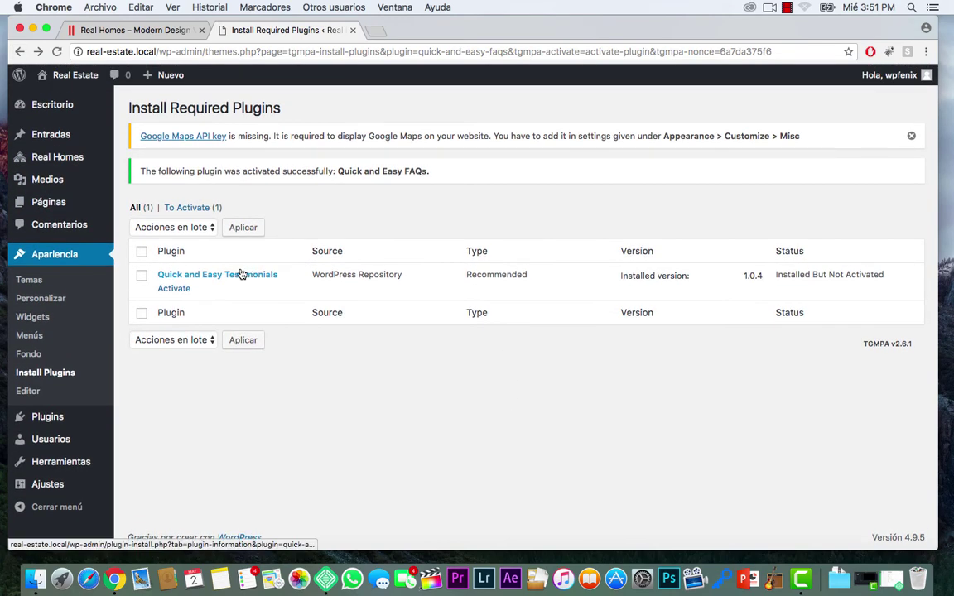
{"action": "left_click", "coordinate": [196, 276]}
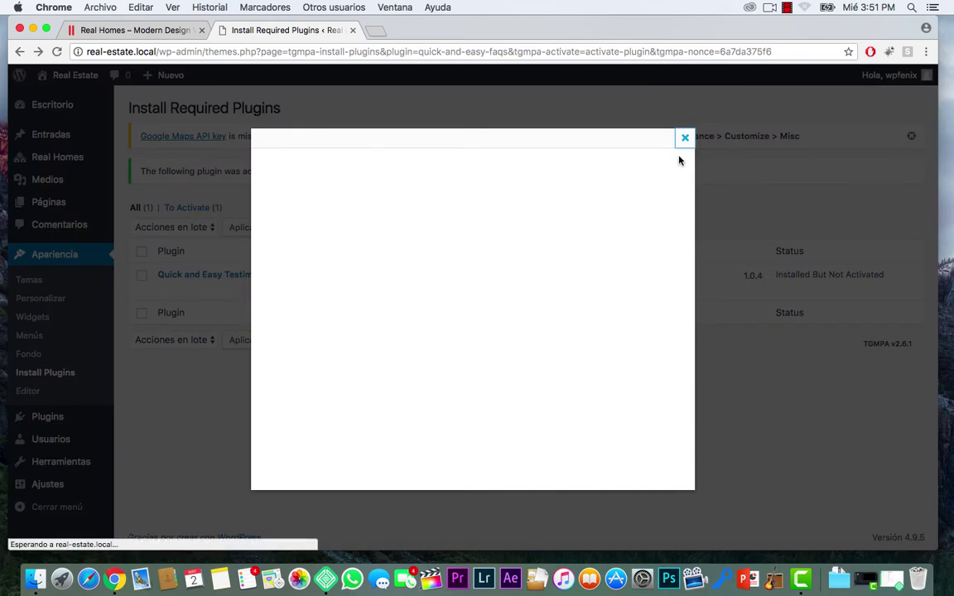
{"action": "left_click", "coordinate": [684, 139]}
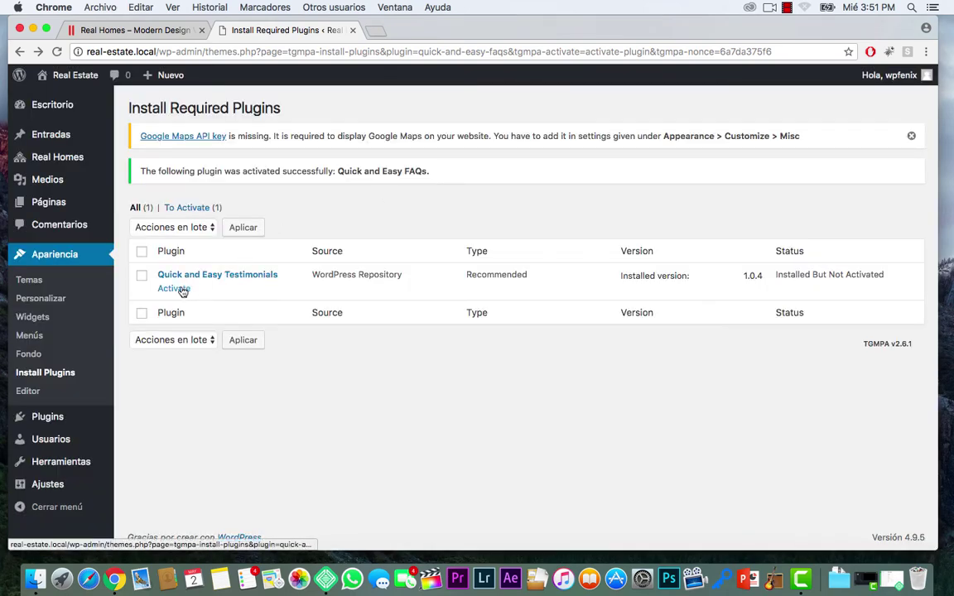
{"action": "left_click", "coordinate": [174, 289]}
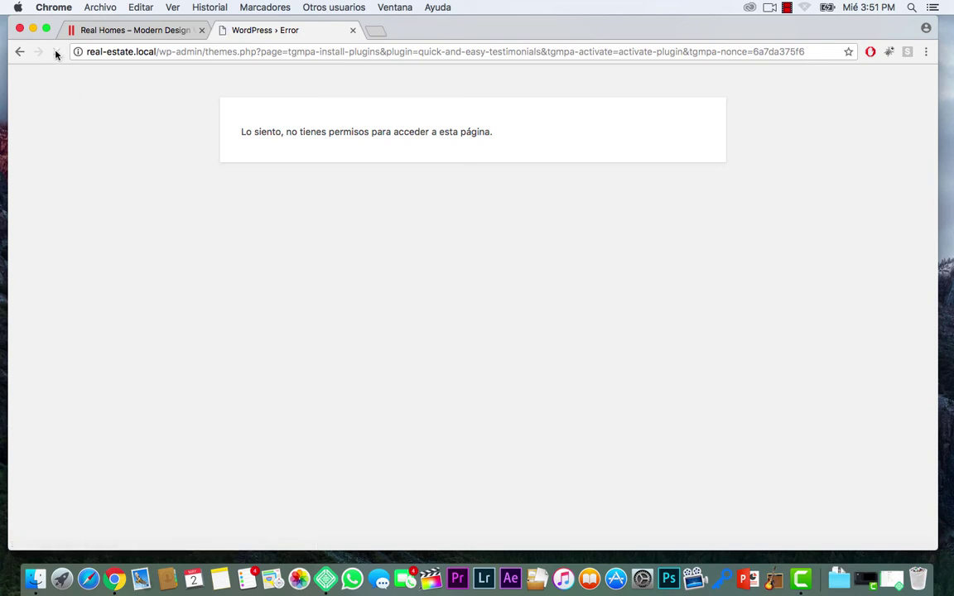
{"action": "left_click", "coordinate": [19, 52]}
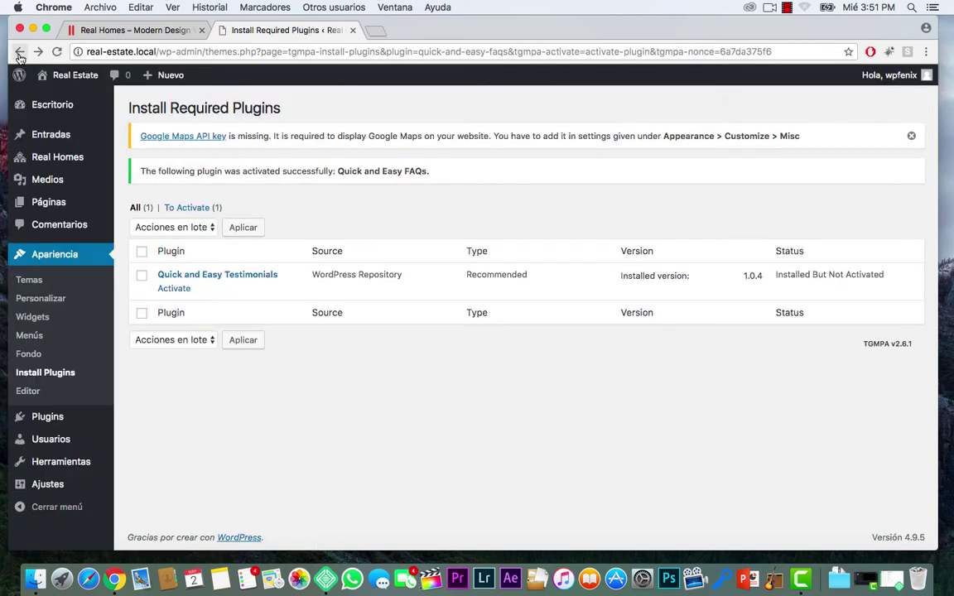
{"action": "left_click", "coordinate": [189, 208]}
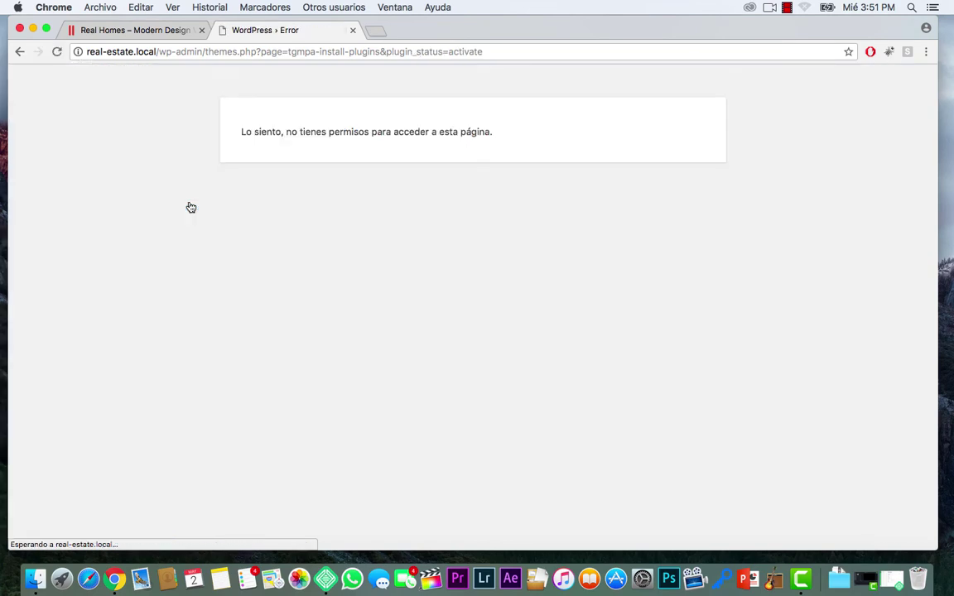
{"action": "left_click", "coordinate": [18, 53]}
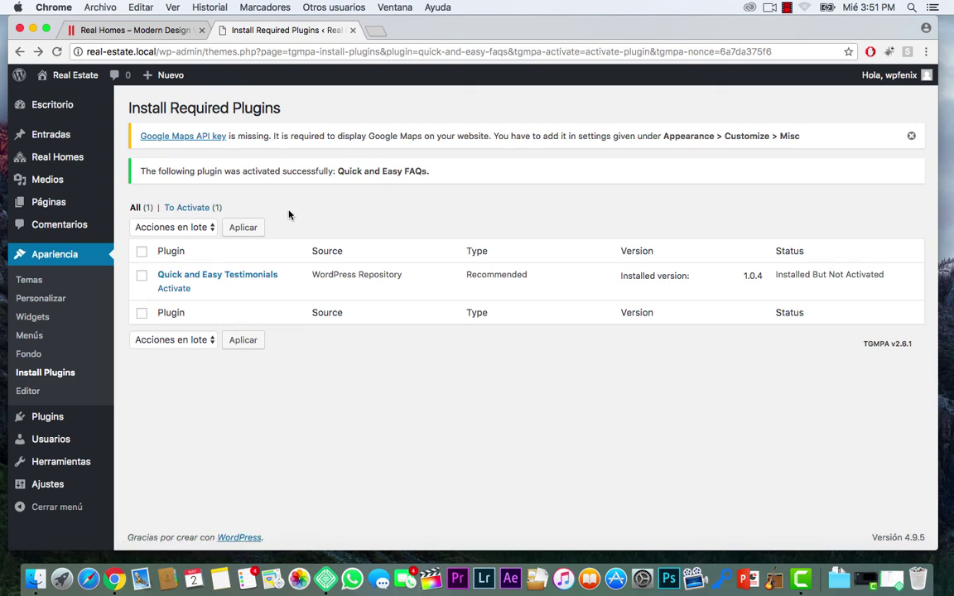
- Start importing the Modern demo from the Real Homes demo import page, confirm the import, and dismiss both notices above it
{"action": "scroll", "coordinate": [289, 216], "scroll_direction": "down", "scroll_amount": 1}
{"action": "mouse_move", "coordinate": [66, 154]}
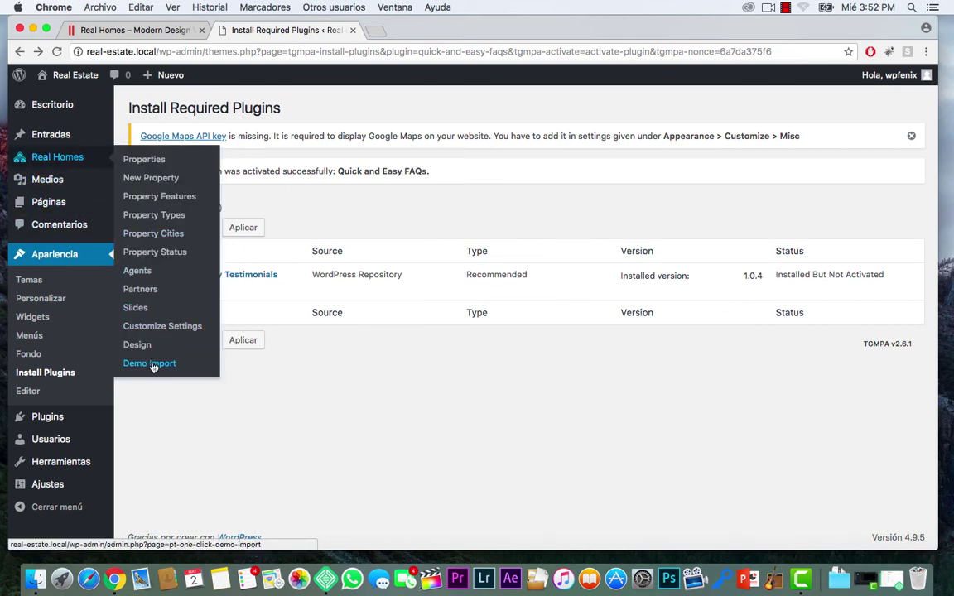
{"action": "left_click", "coordinate": [152, 365]}
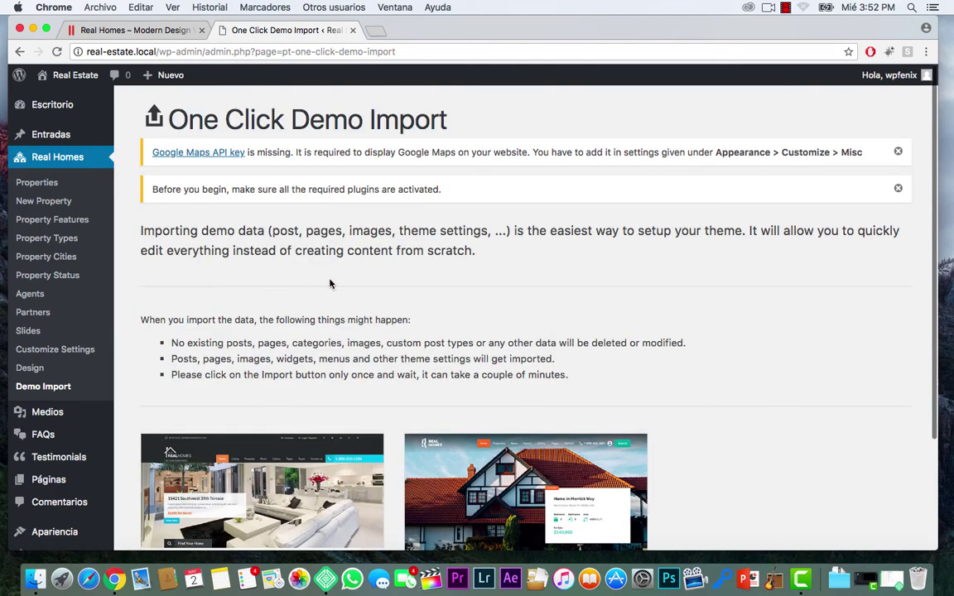
{"action": "scroll", "coordinate": [330, 281], "scroll_direction": "down", "scroll_amount": 5}
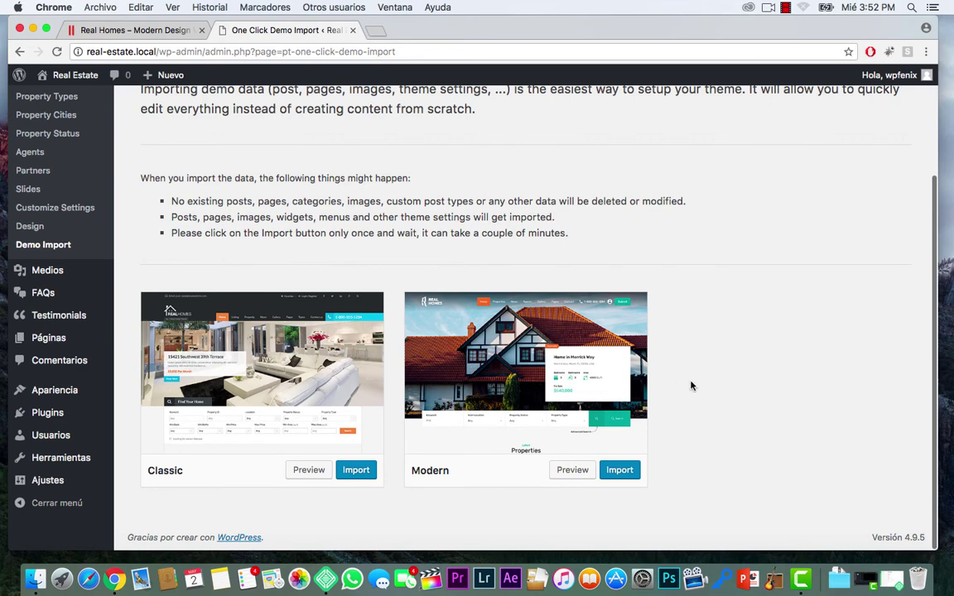
{"action": "scroll", "coordinate": [707, 386], "scroll_direction": "down", "scroll_amount": 2}
{"action": "left_click", "coordinate": [620, 469]}
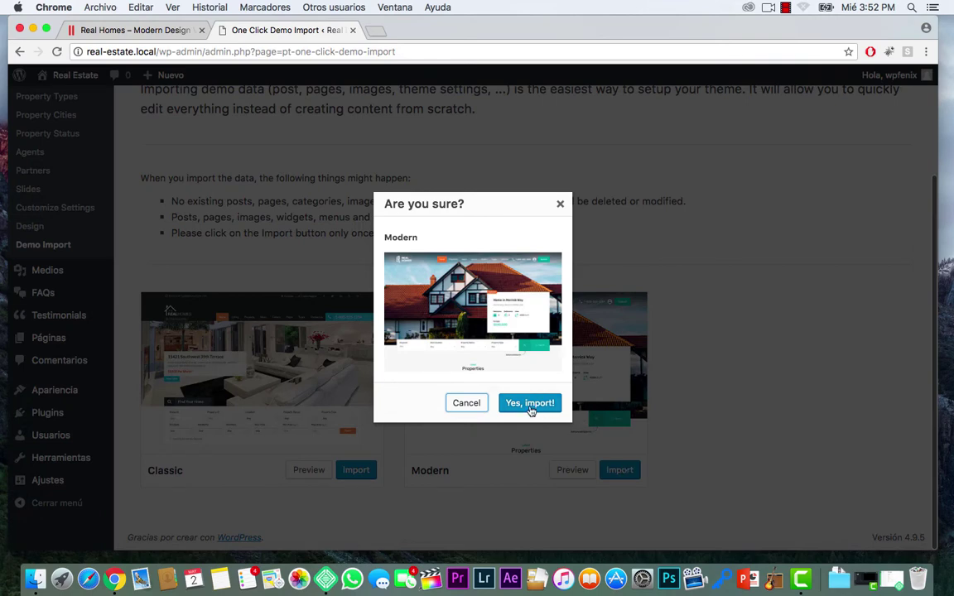
{"action": "left_click", "coordinate": [470, 403]}
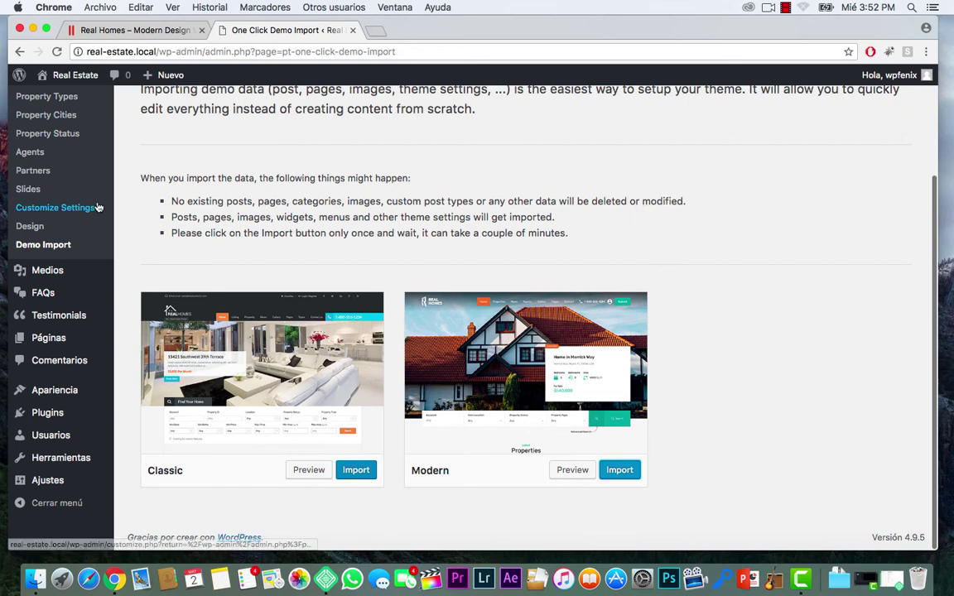
{"action": "left_click", "coordinate": [623, 473]}
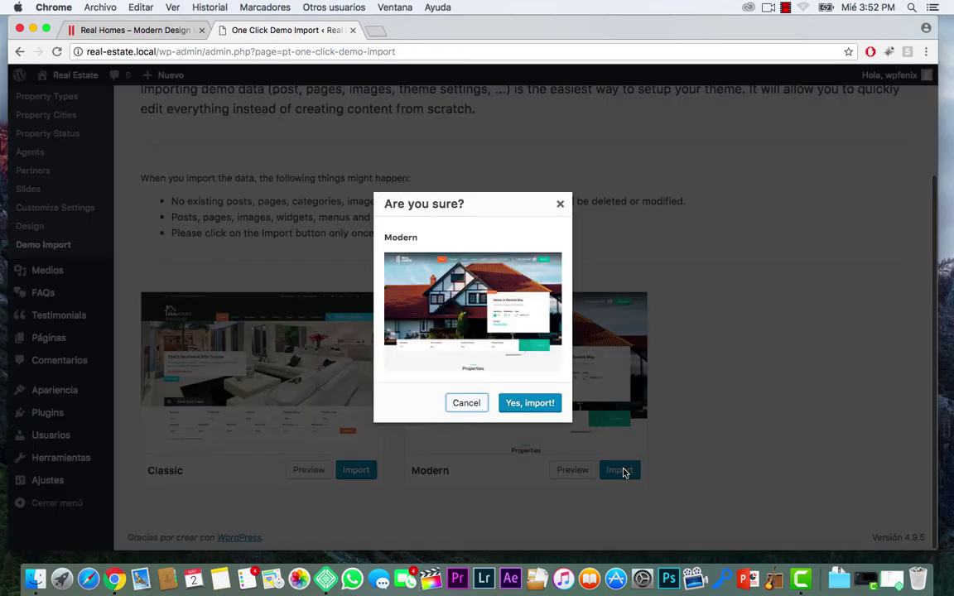
{"action": "left_click", "coordinate": [530, 404]}
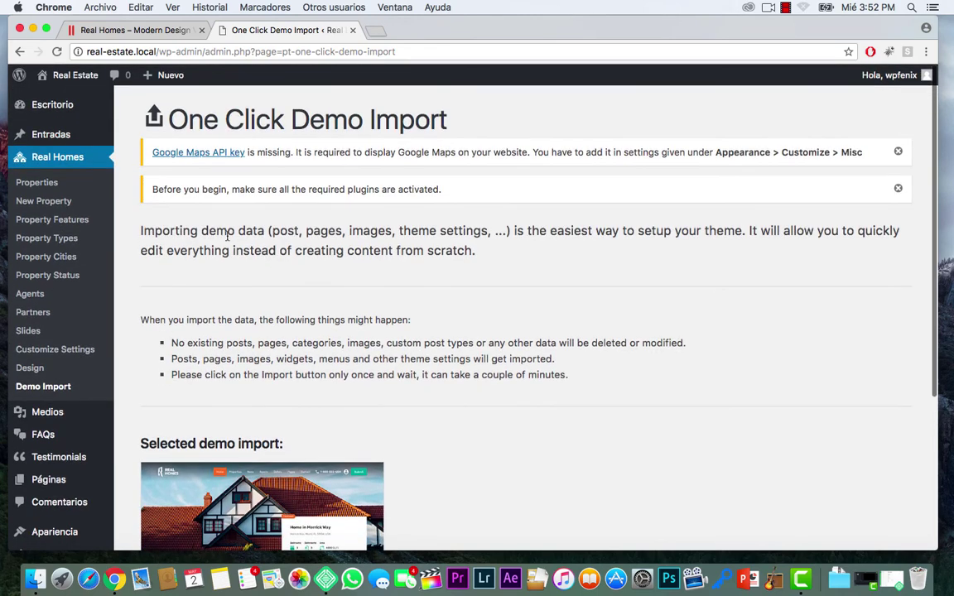
{"action": "left_click", "coordinate": [896, 189]}
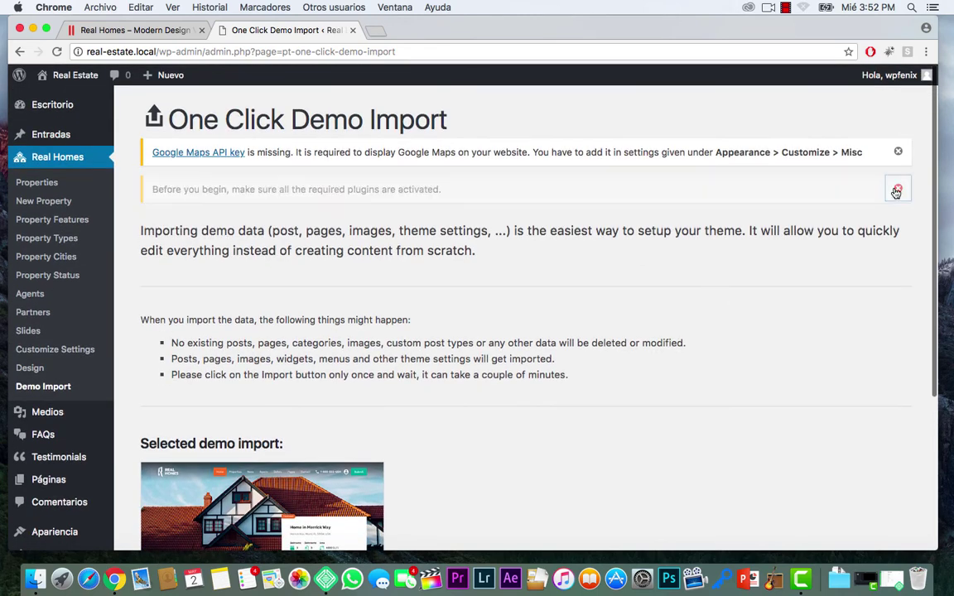
{"action": "left_click", "coordinate": [897, 152]}
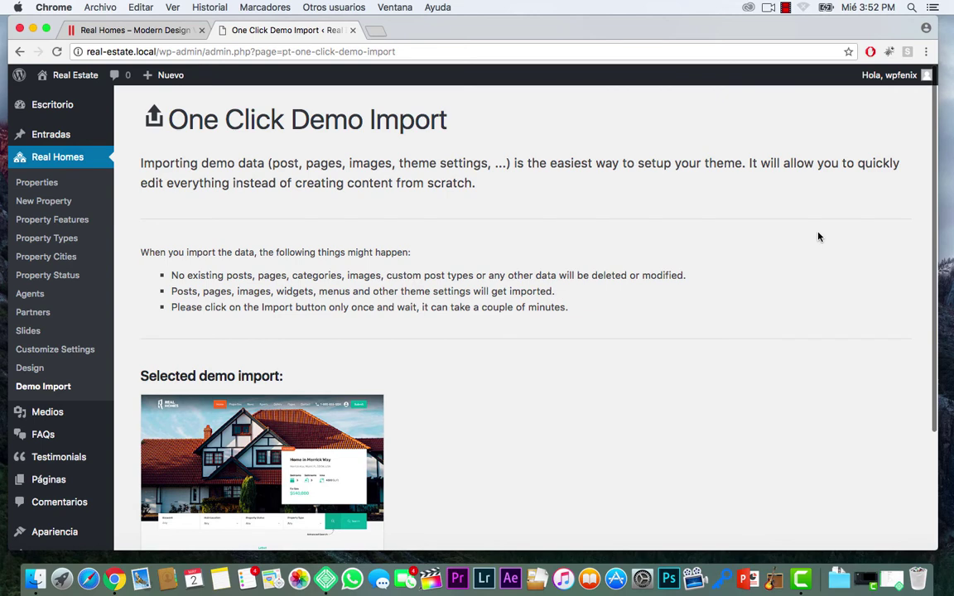
{"action": "scroll", "coordinate": [818, 237], "scroll_direction": "down", "scroll_amount": 4}
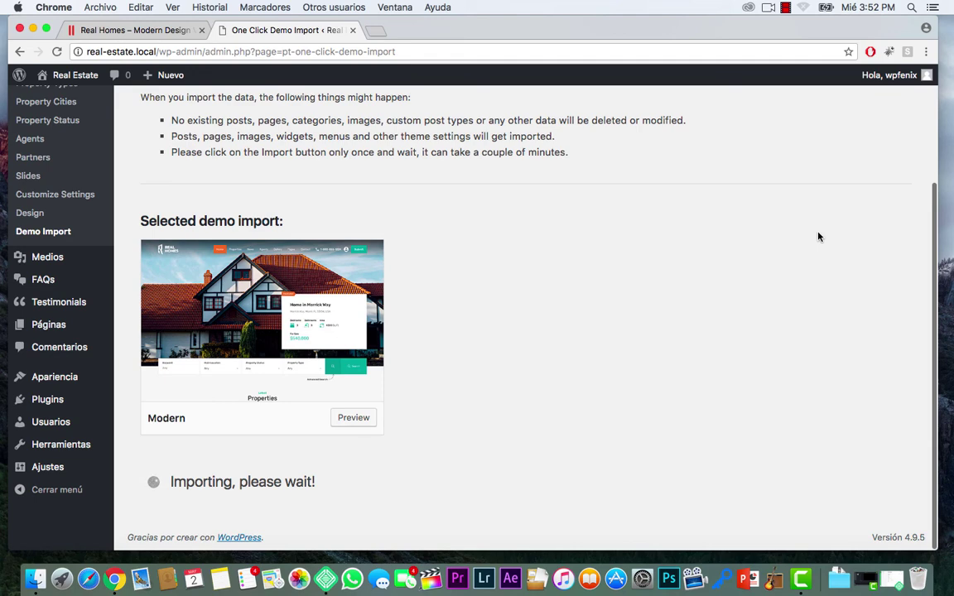
{"action": "scroll", "coordinate": [818, 237], "scroll_direction": "up", "scroll_amount": 3}
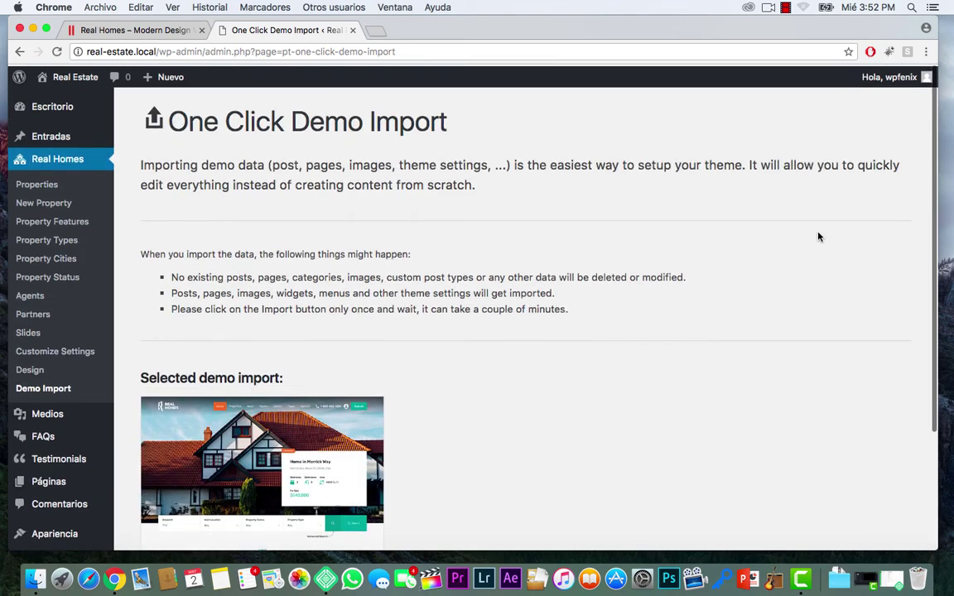
{"action": "scroll", "coordinate": [818, 236], "scroll_direction": "down", "scroll_amount": 2}
{"action": "scroll", "coordinate": [818, 237], "scroll_direction": "down", "scroll_amount": 2}
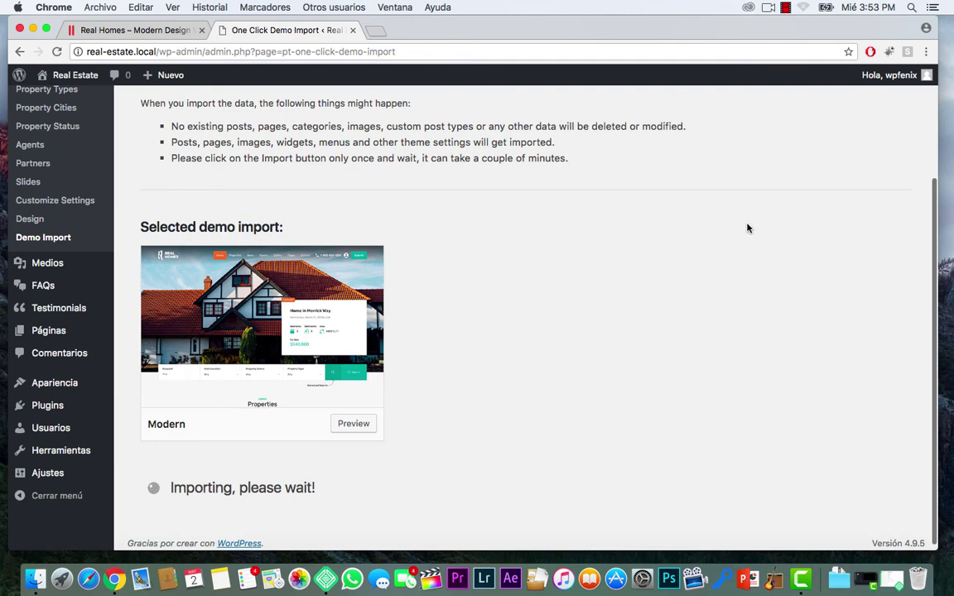
{"action": "scroll", "coordinate": [657, 235], "scroll_direction": "down", "scroll_amount": 1}
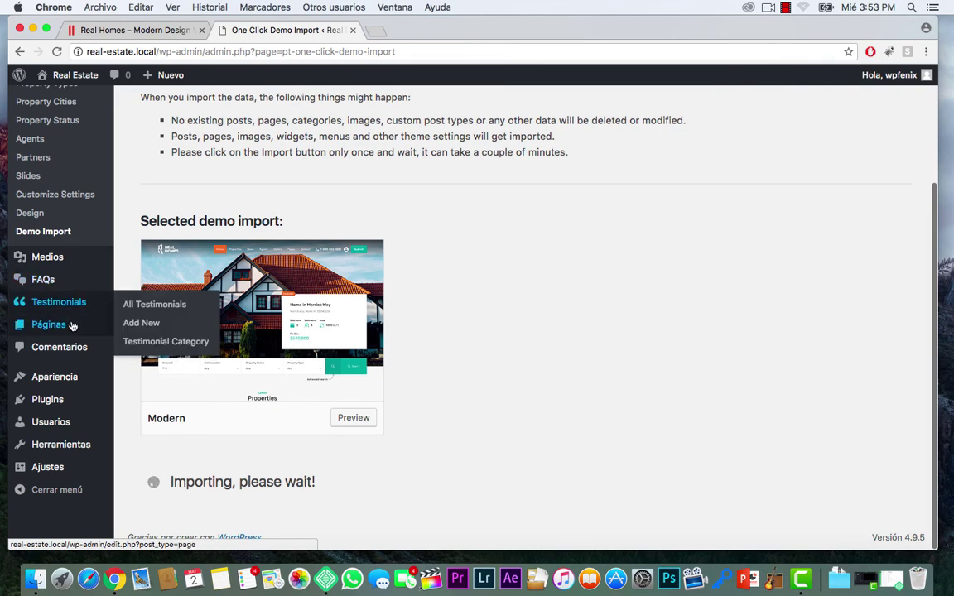
{"action": "scroll", "coordinate": [320, 202], "scroll_direction": "up", "scroll_amount": 4}
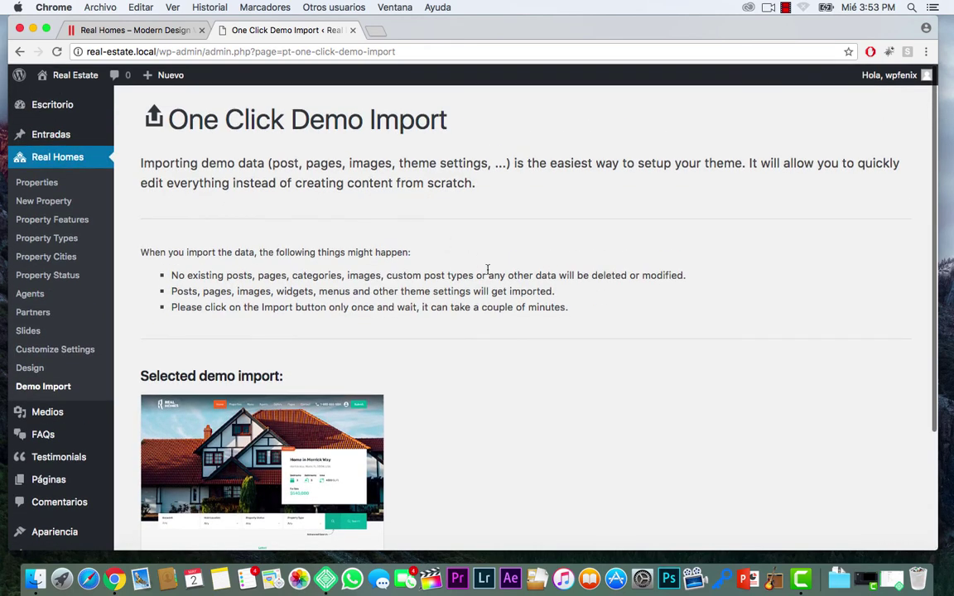
{"action": "scroll", "coordinate": [487, 269], "scroll_direction": "down", "scroll_amount": 4}
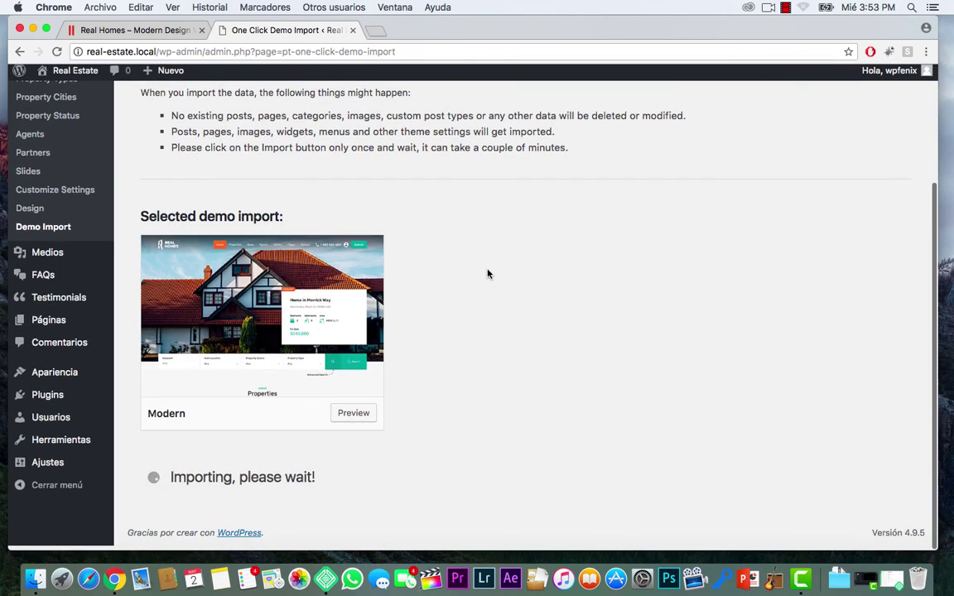
{"action": "scroll", "coordinate": [487, 273], "scroll_direction": "up", "scroll_amount": 4}
{"action": "scroll", "coordinate": [487, 274], "scroll_direction": "down", "scroll_amount": 4}
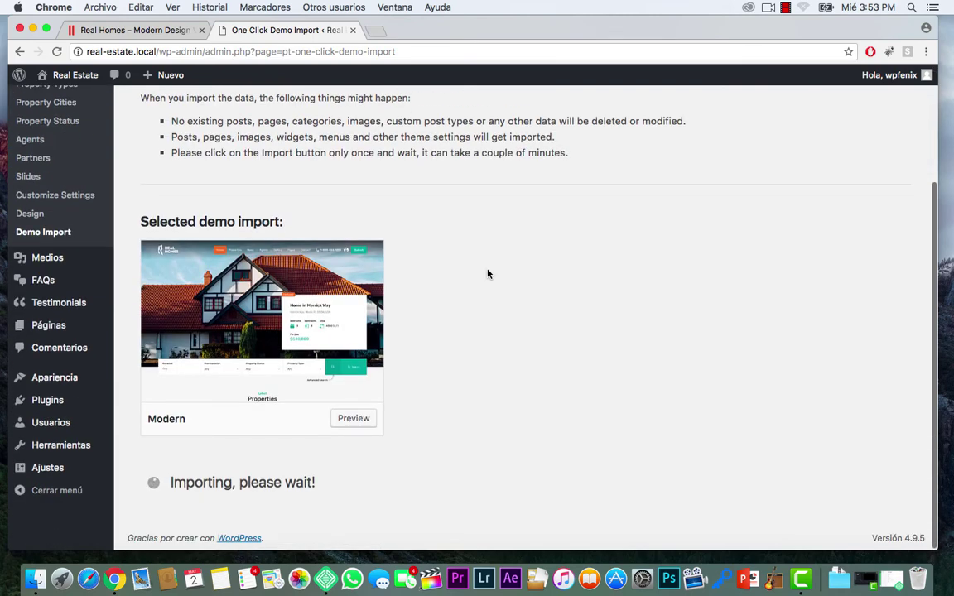
{"action": "scroll", "coordinate": [487, 273], "scroll_direction": "up", "scroll_amount": 4}
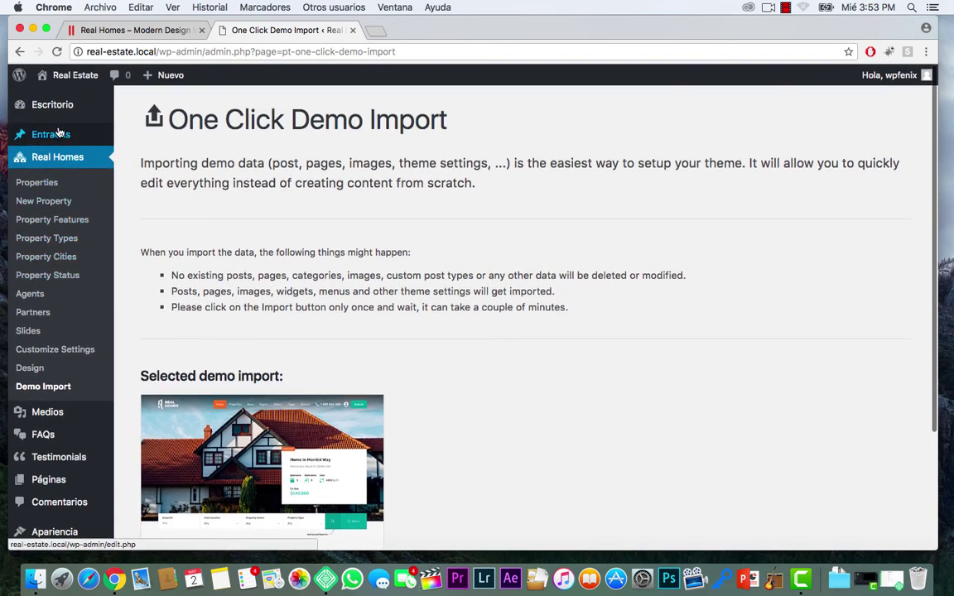
{"action": "scroll", "coordinate": [63, 346], "scroll_direction": "down", "scroll_amount": 2}
{"action": "scroll", "coordinate": [63, 343], "scroll_direction": "up", "scroll_amount": 2}
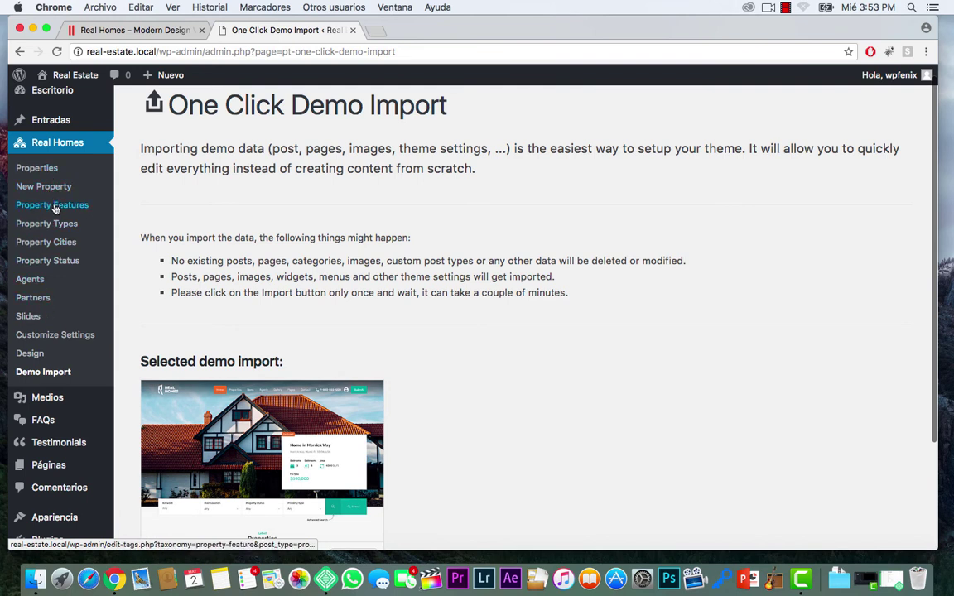
{"action": "scroll", "coordinate": [489, 332], "scroll_direction": "down", "scroll_amount": 4}
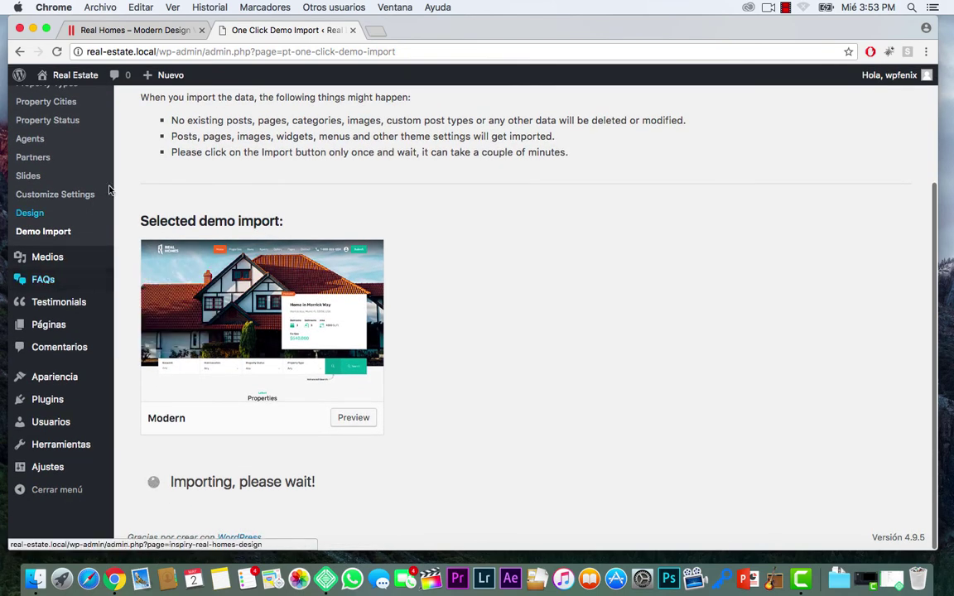
{"action": "scroll", "coordinate": [344, 190], "scroll_direction": "up", "scroll_amount": 1}
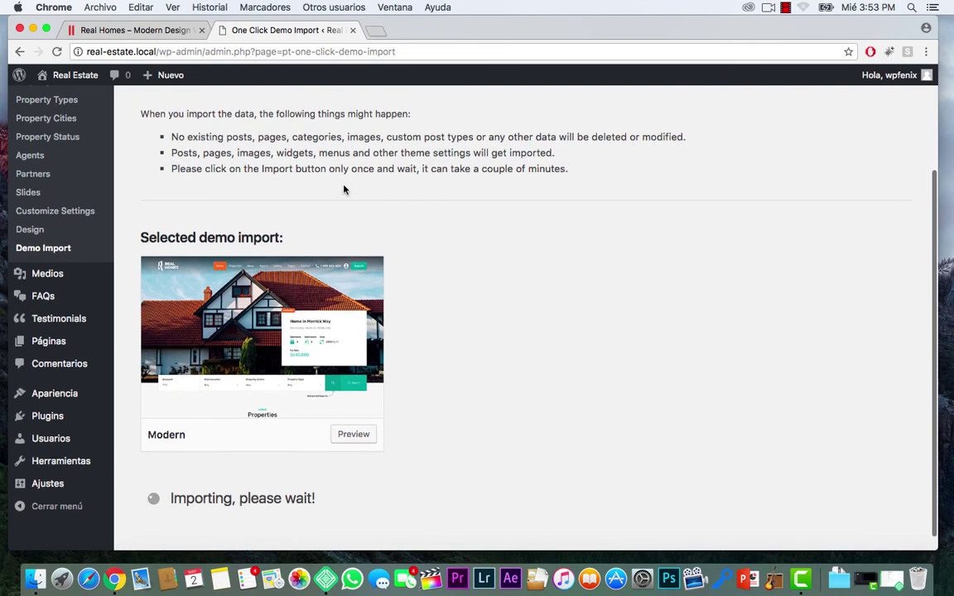
{"action": "scroll", "coordinate": [344, 190], "scroll_direction": "up", "scroll_amount": 5}
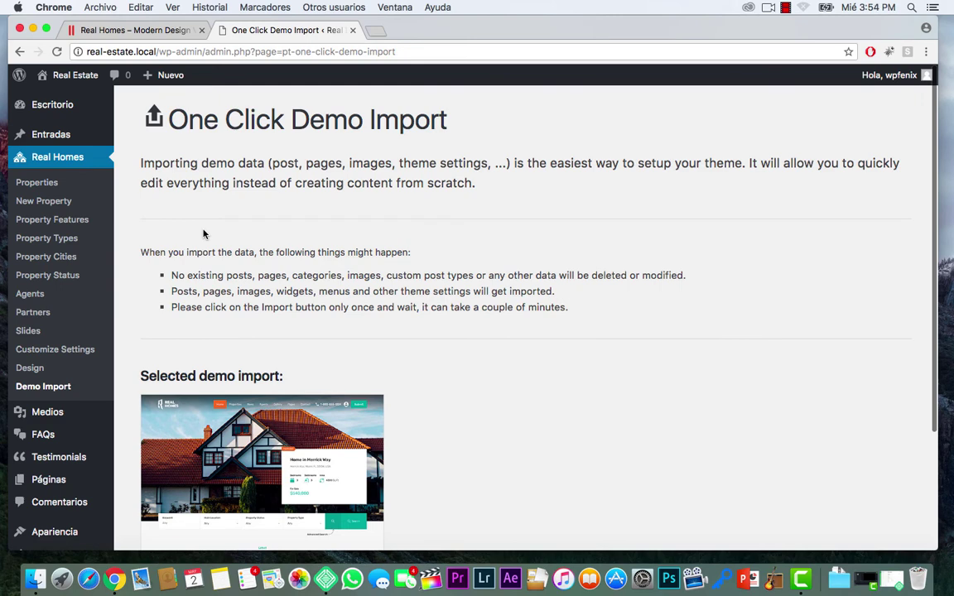
{"action": "scroll", "coordinate": [203, 234], "scroll_direction": "down", "scroll_amount": 5}
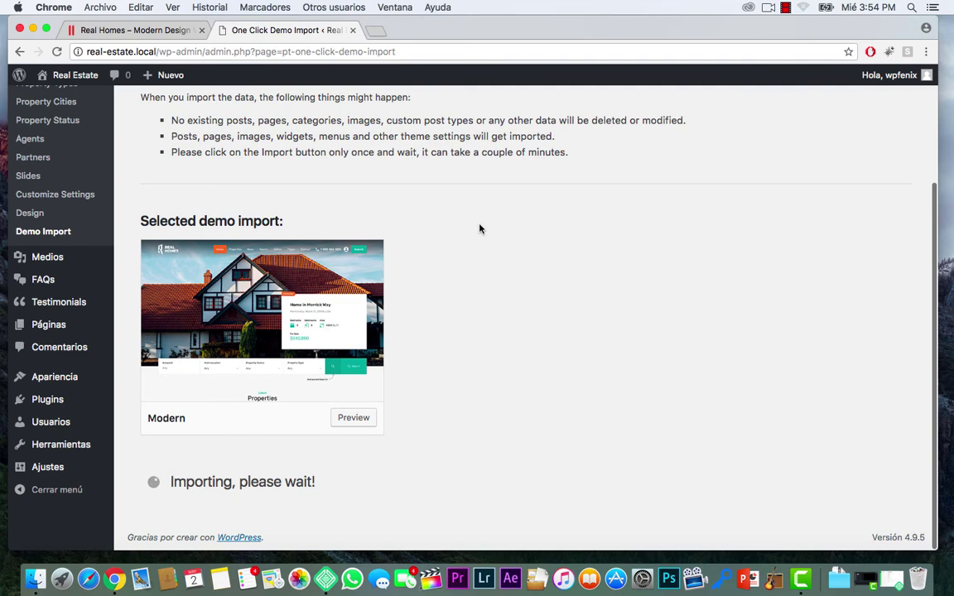
{"action": "scroll", "coordinate": [480, 228], "scroll_direction": "up", "scroll_amount": 4}
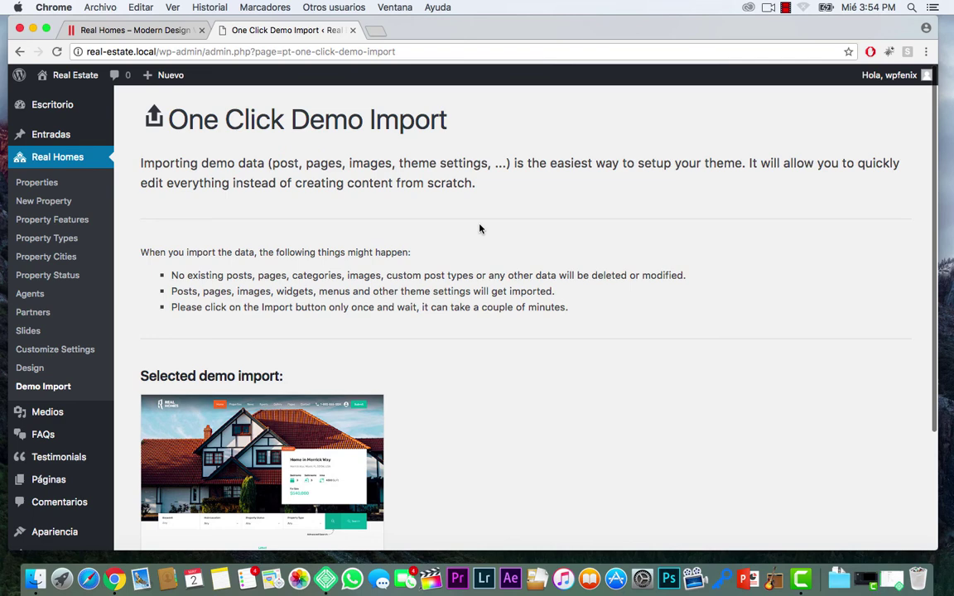
{"action": "scroll", "coordinate": [479, 228], "scroll_direction": "down", "scroll_amount": 4}
{"action": "scroll", "coordinate": [479, 228], "scroll_direction": "up", "scroll_amount": 4}
- Open the malcare.com website in a new browser tab
{"action": "left_click", "coordinate": [374, 31]}
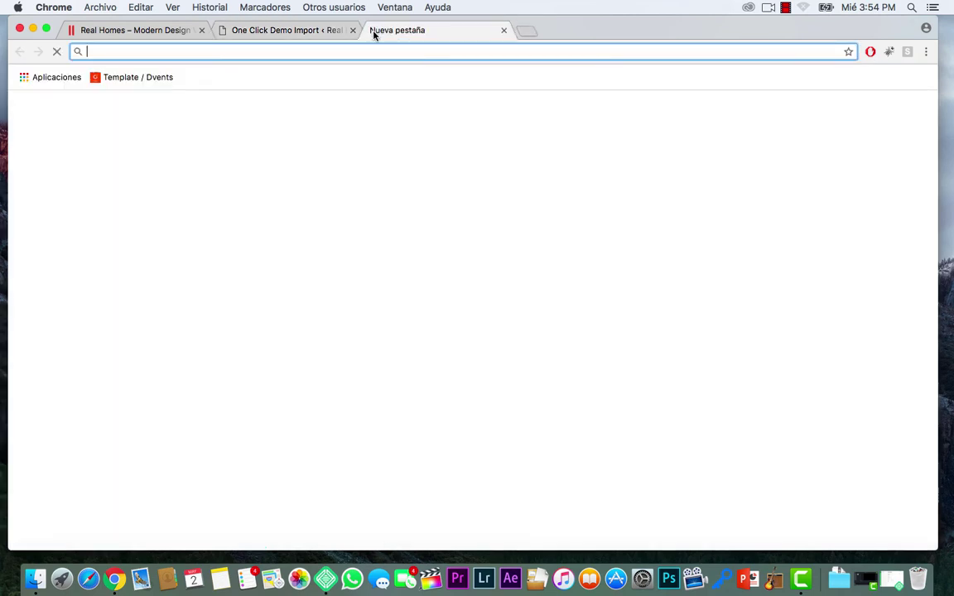
{"action": "type", "text": "mal"}
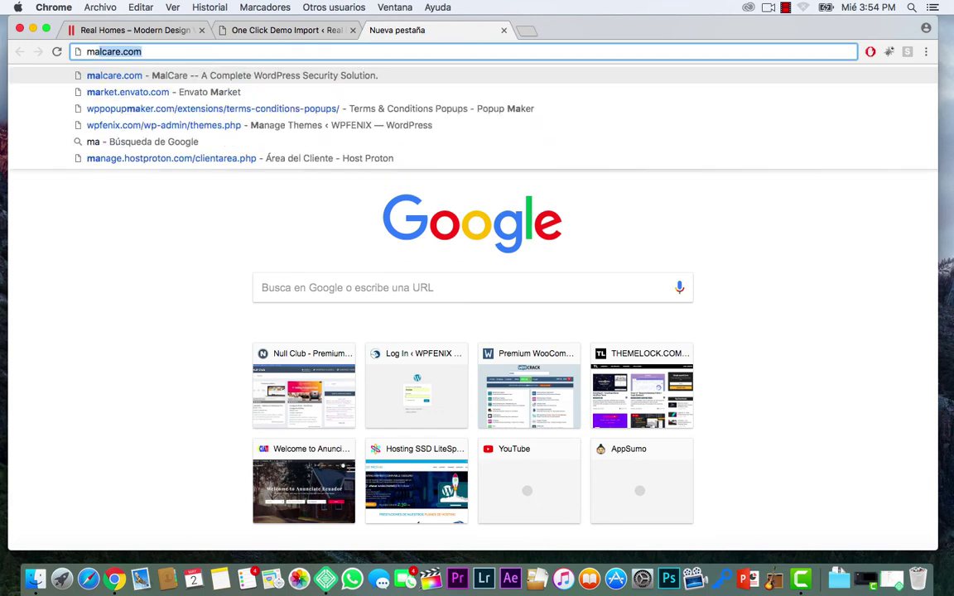
{"action": "type", "text": "care"}
{"action": "key", "text": "Return"}
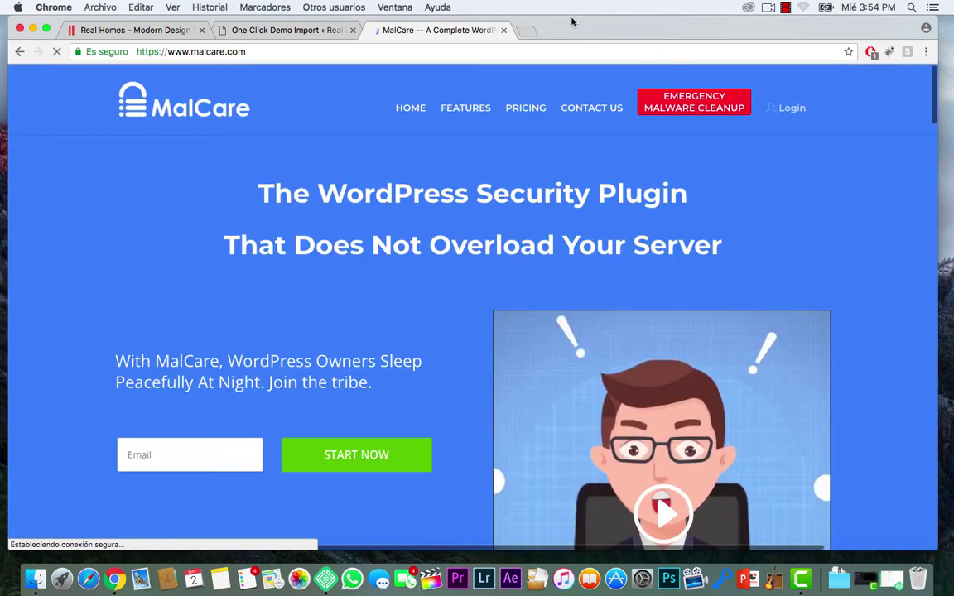
- Detach the MalCare page into its own browser window, reposition that window, and close it
{"action": "left_click_drag", "start_coordinate": [420, 30], "coordinate": [666, 399]}
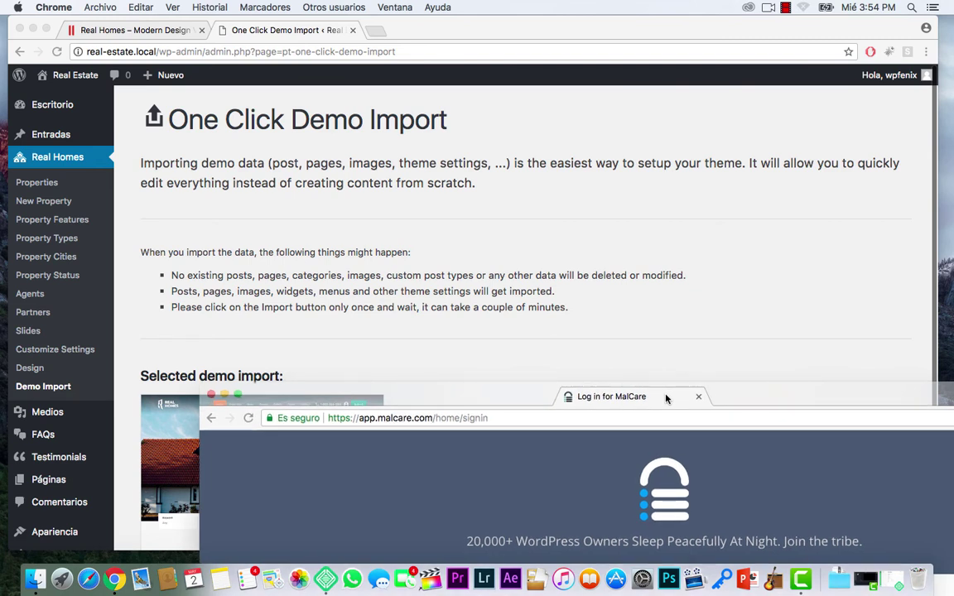
{"action": "left_click_drag", "start_coordinate": [666, 399], "coordinate": [657, 349]}
{"action": "left_click", "coordinate": [660, 455]}
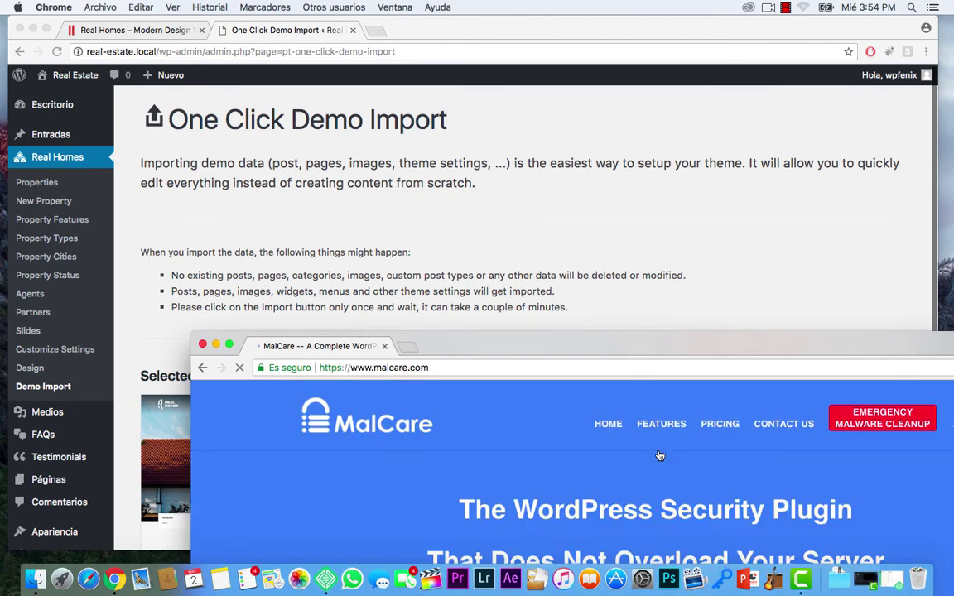
{"action": "left_click_drag", "start_coordinate": [435, 361], "coordinate": [430, 361]}
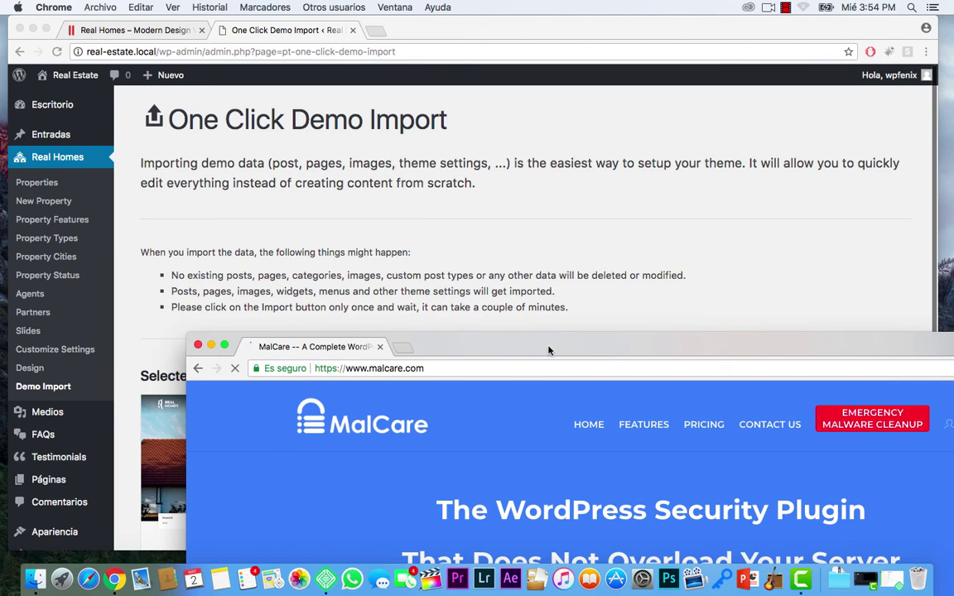
{"action": "left_click_drag", "start_coordinate": [548, 351], "coordinate": [396, 7]}
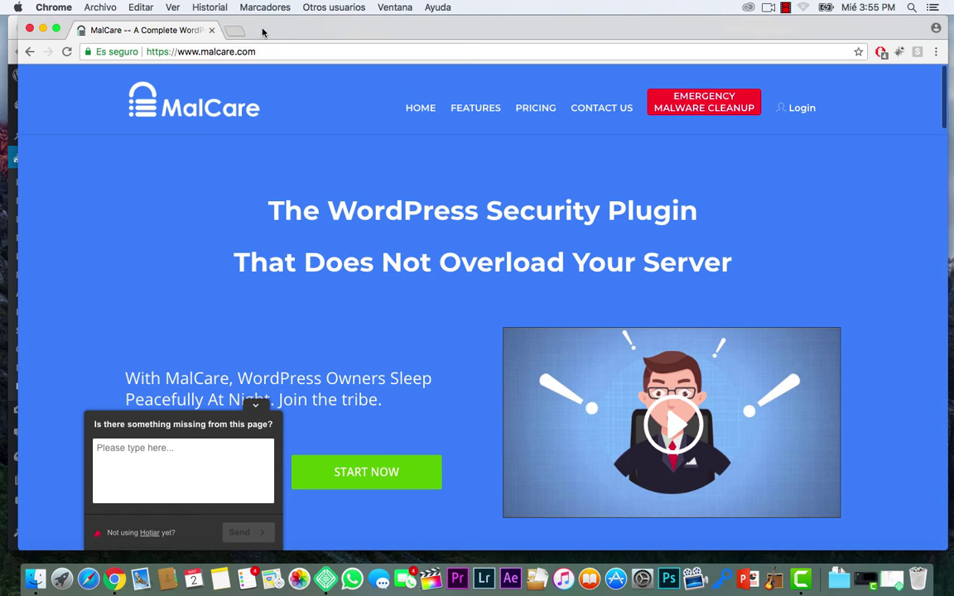
{"action": "left_click_drag", "start_coordinate": [264, 31], "coordinate": [257, 32]}
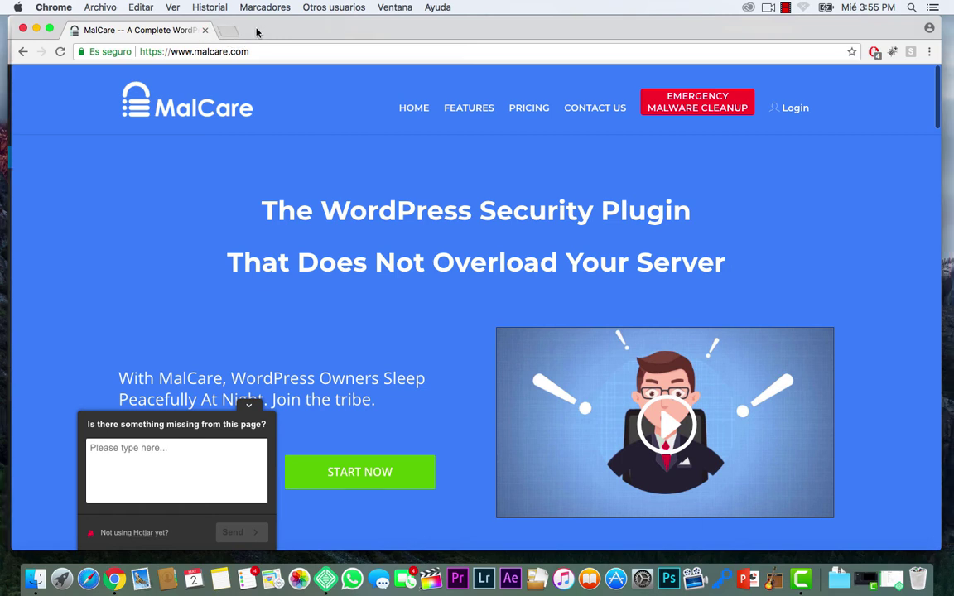
{"action": "left_click", "coordinate": [23, 29]}
- Check the status of the Modern demo import below the selected demo
{"action": "scroll", "coordinate": [367, 301], "scroll_direction": "down", "scroll_amount": 5}
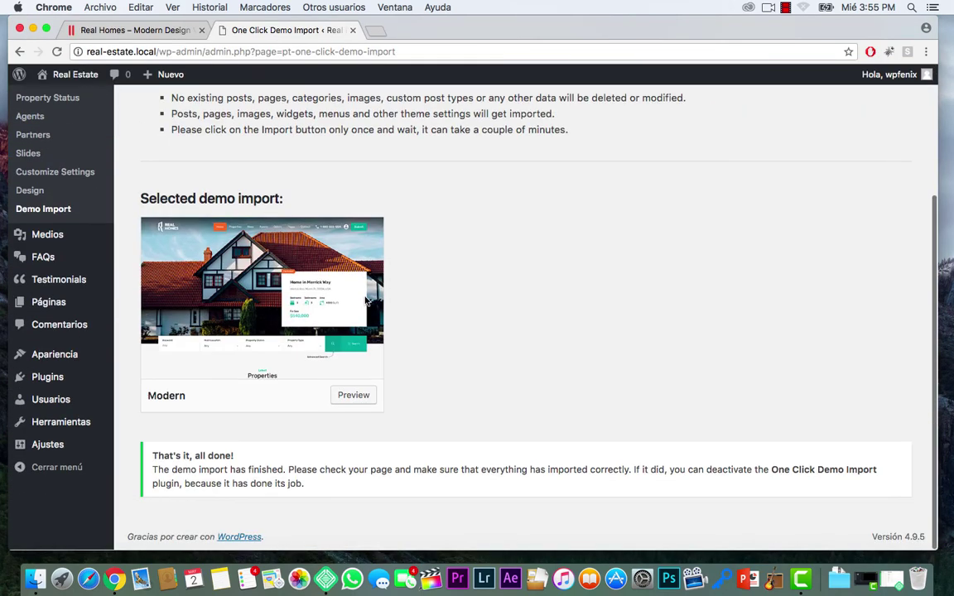
{"action": "scroll", "coordinate": [545, 322], "scroll_direction": "up", "scroll_amount": 5}
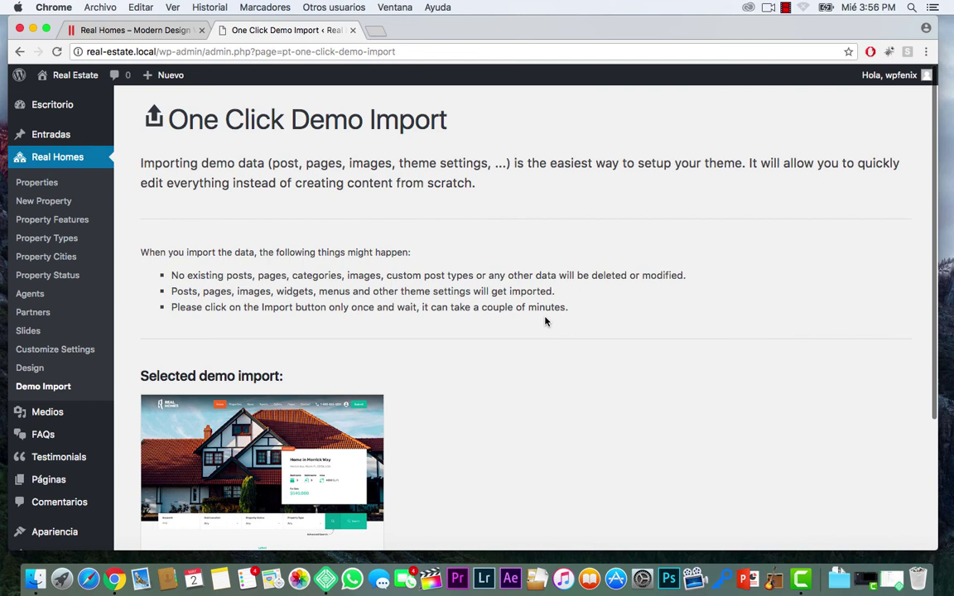
{"action": "scroll", "coordinate": [545, 321], "scroll_direction": "down", "scroll_amount": 3}
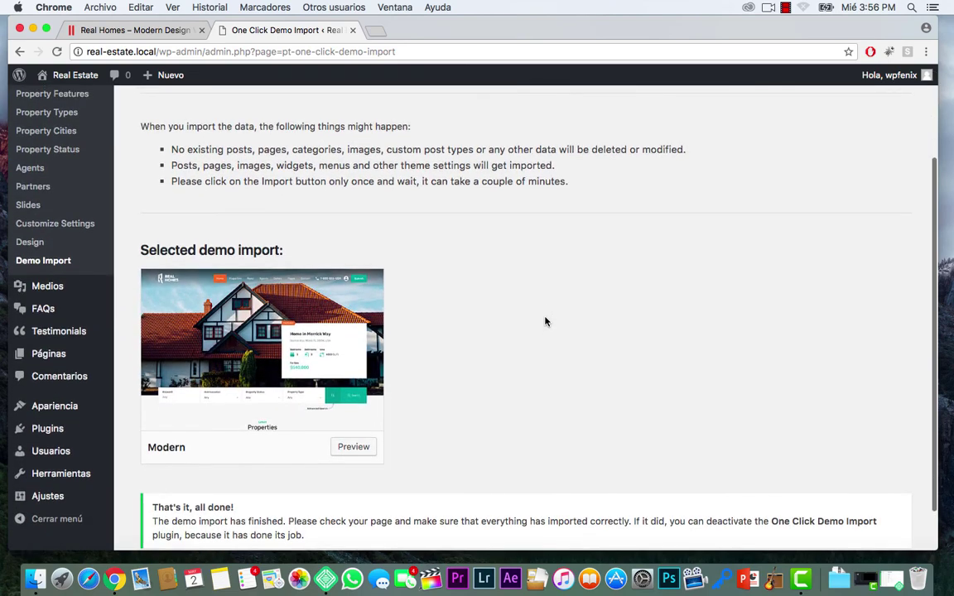
{"action": "scroll", "coordinate": [545, 321], "scroll_direction": "up", "scroll_amount": 3}
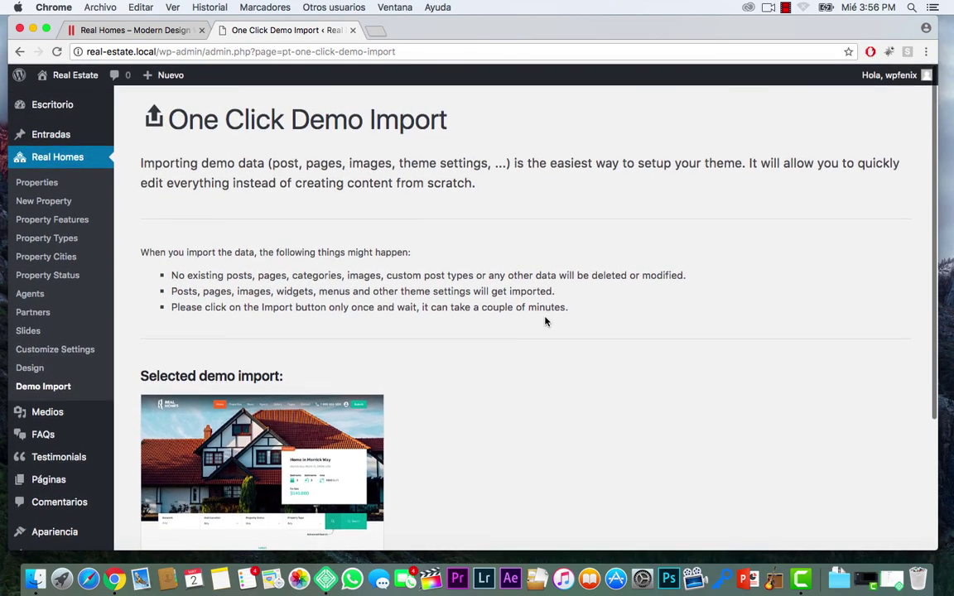
- Open the preview of the Modern demo from the import page and look through its whole home page
{"action": "scroll", "coordinate": [545, 322], "scroll_direction": "down", "scroll_amount": 5}
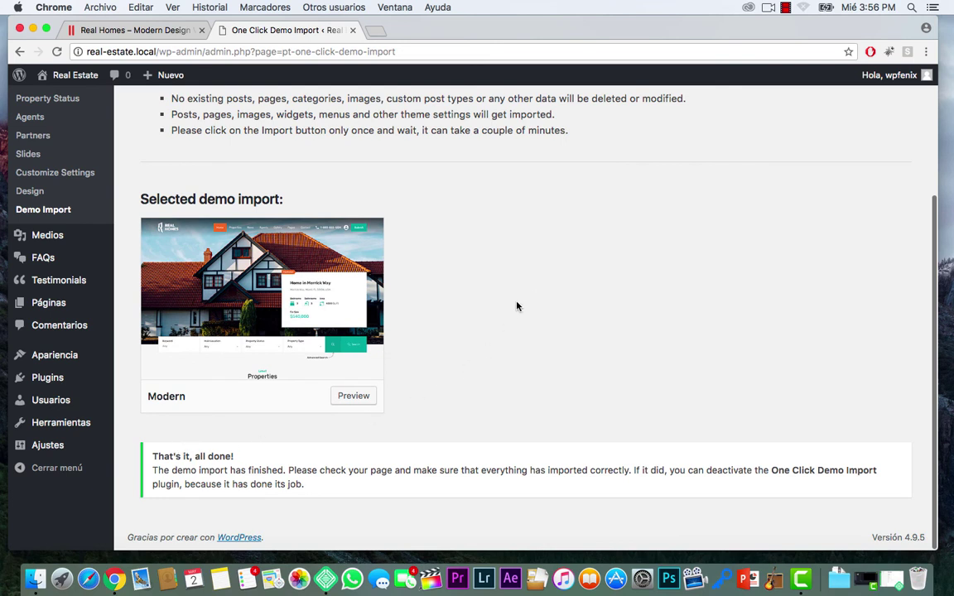
{"action": "left_click", "coordinate": [354, 396]}
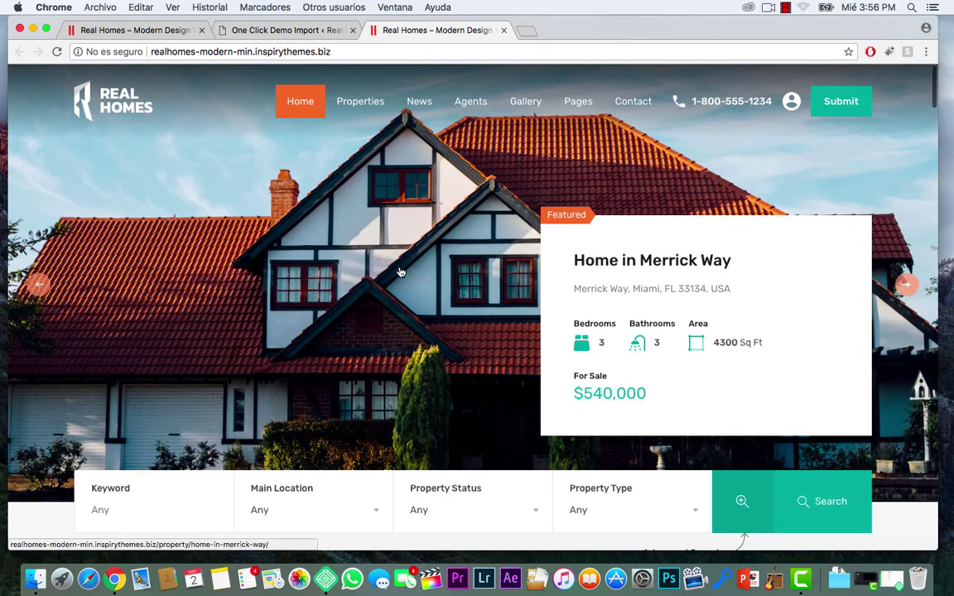
{"action": "scroll", "coordinate": [400, 271], "scroll_direction": "down", "scroll_amount": 5}
{"action": "scroll", "coordinate": [399, 271], "scroll_direction": "down", "scroll_amount": 10}
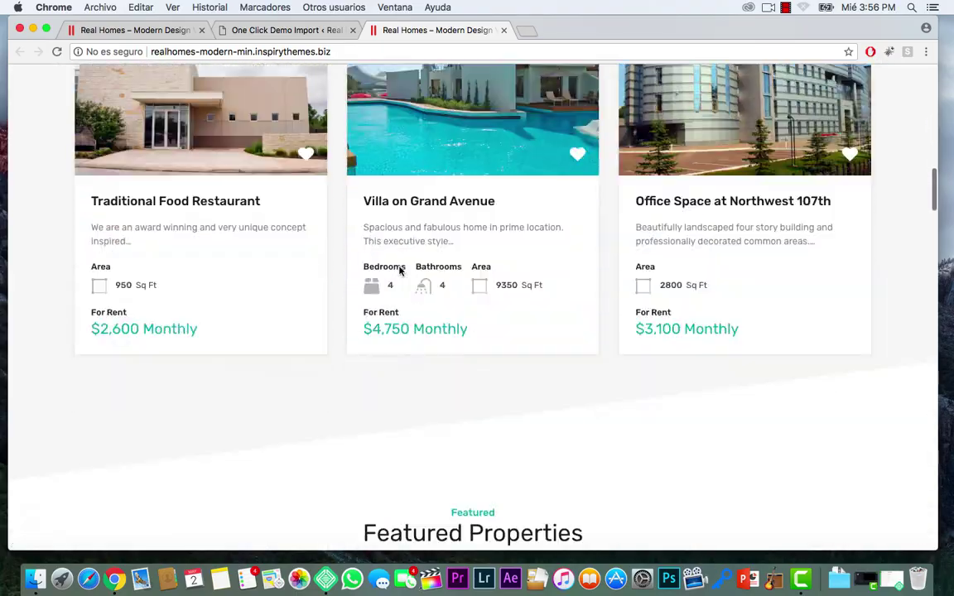
{"action": "scroll", "coordinate": [399, 271], "scroll_direction": "down", "scroll_amount": 15}
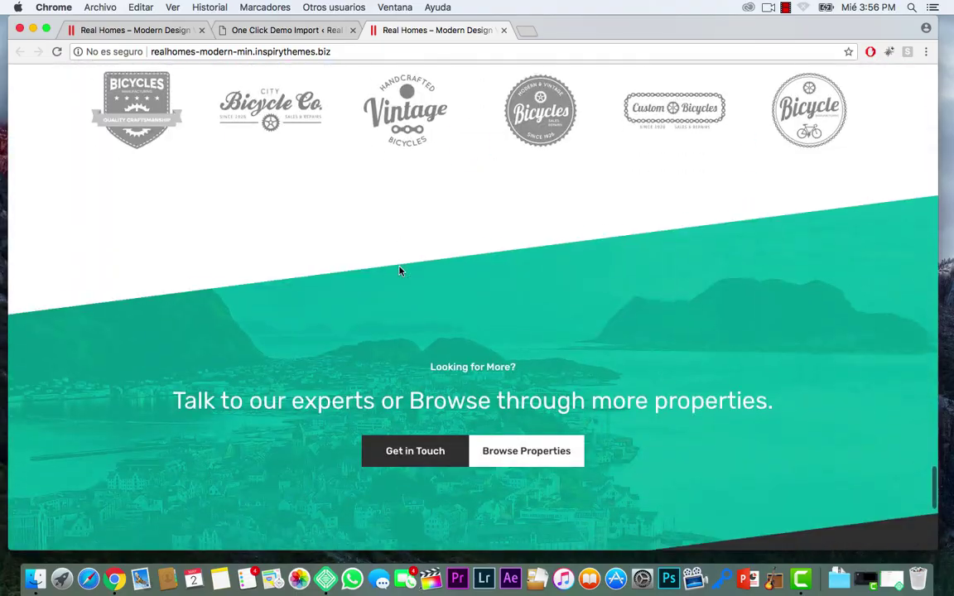
{"action": "scroll", "coordinate": [399, 271], "scroll_direction": "up", "scroll_amount": 12}
{"action": "scroll", "coordinate": [399, 271], "scroll_direction": "up", "scroll_amount": 15}
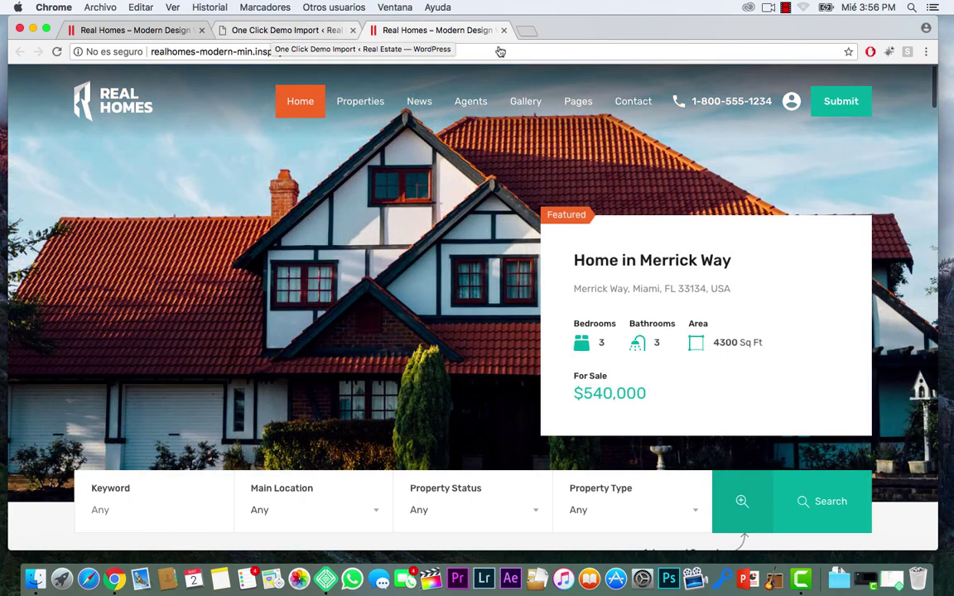
- Open the local Real Estate site from the demo import page in a new browser tab, close the Modern preview, and show the site
{"action": "left_click", "coordinate": [332, 31]}
{"action": "scroll", "coordinate": [450, 269], "scroll_direction": "up", "scroll_amount": 5}
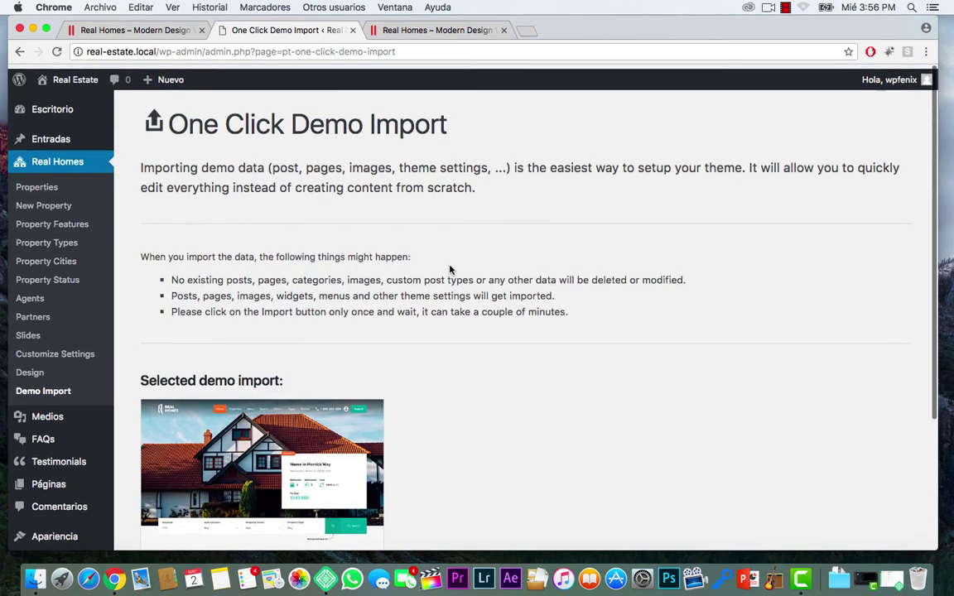
{"action": "scroll", "coordinate": [450, 269], "scroll_direction": "down", "scroll_amount": 3}
{"action": "scroll", "coordinate": [449, 270], "scroll_direction": "up", "scroll_amount": 3}
{"action": "scroll", "coordinate": [92, 97], "scroll_direction": "down", "scroll_amount": 1}
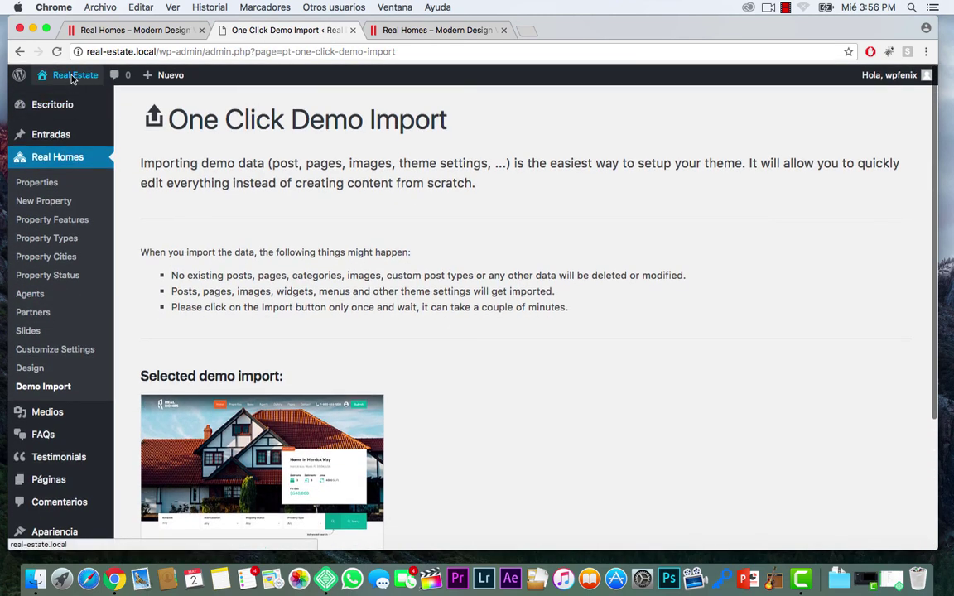
{"action": "right_click", "coordinate": [73, 79]}
{"action": "left_click", "coordinate": [83, 82]}
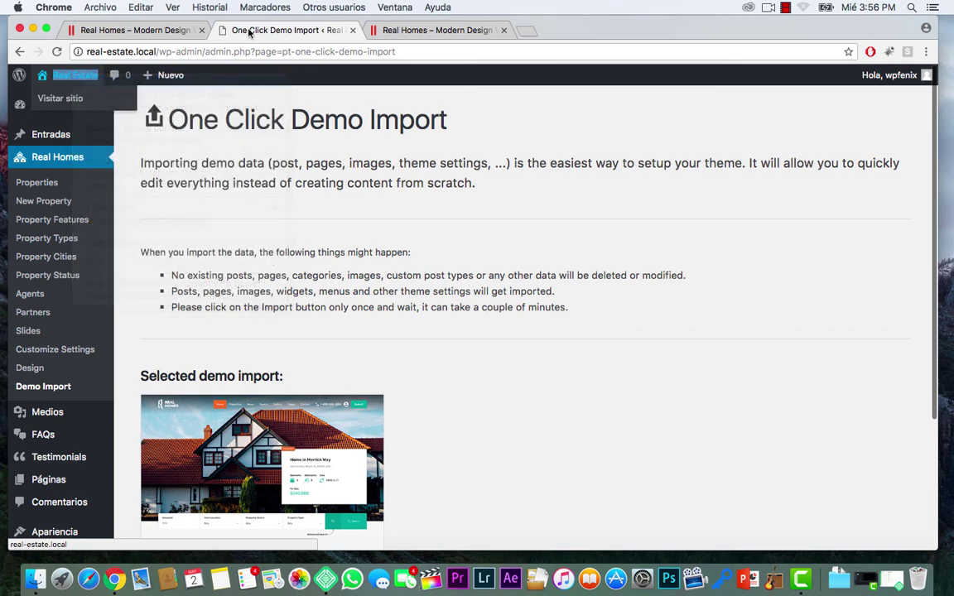
{"action": "left_click", "coordinate": [504, 31]}
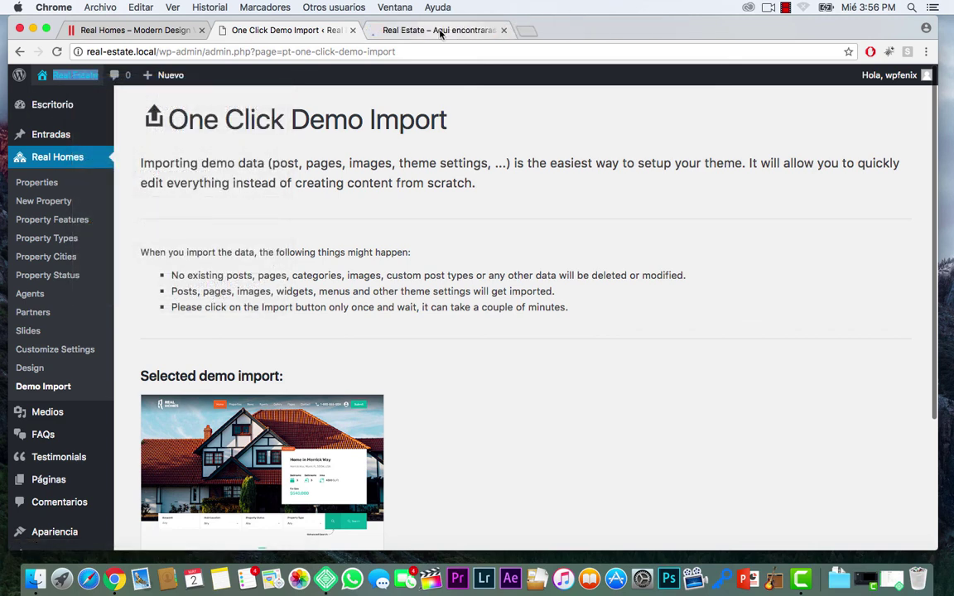
{"action": "left_click", "coordinate": [441, 30]}
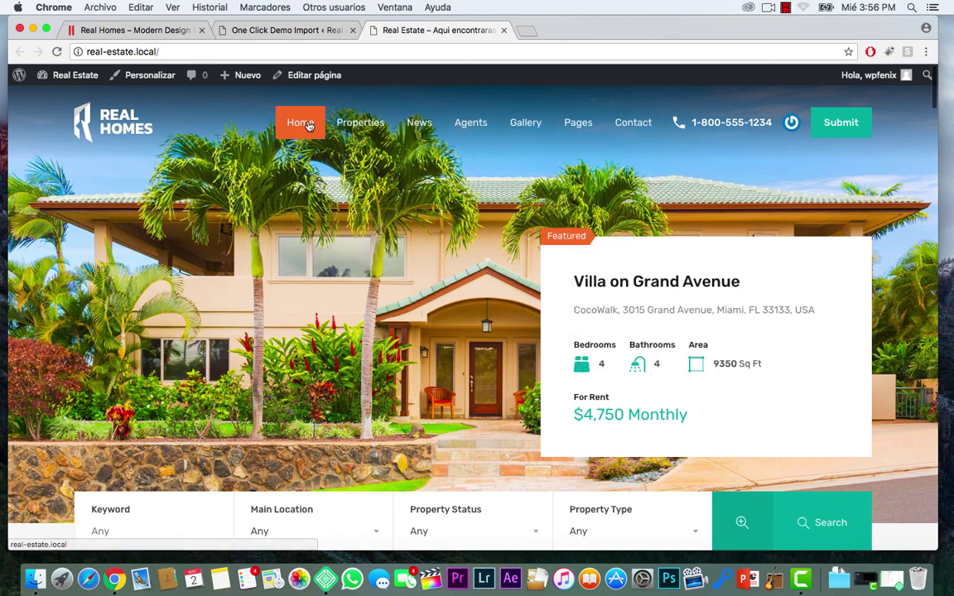
- Open the local site's Submit Property page and examine its form fields, from the property title through the features
{"action": "mouse_move", "coordinate": [540, 126]}
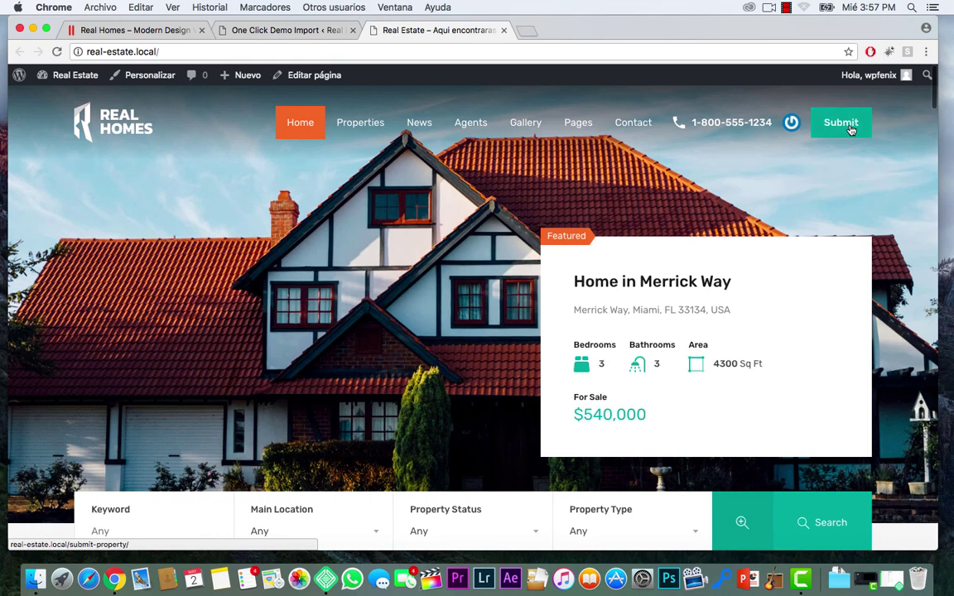
{"action": "left_click", "coordinate": [849, 128]}
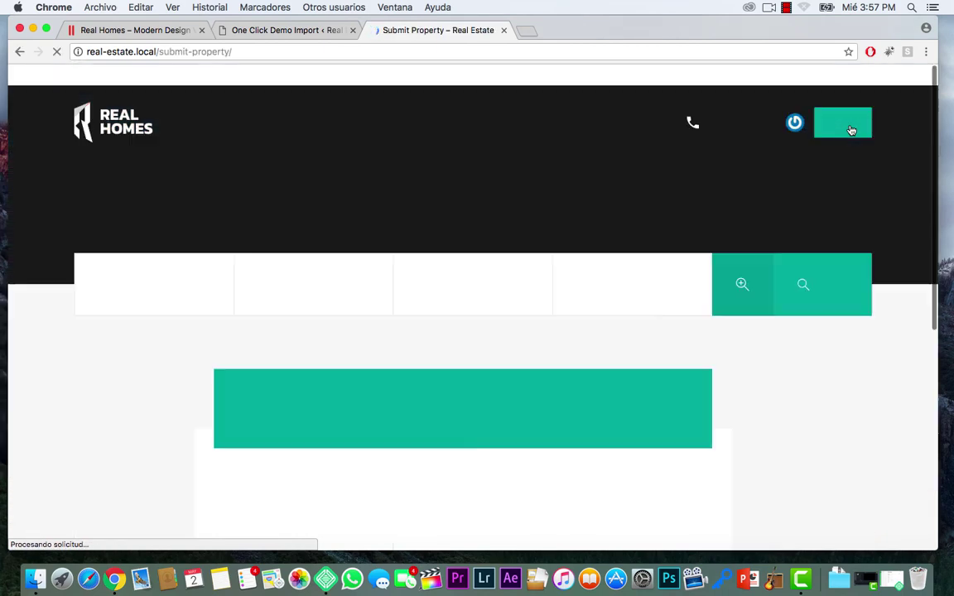
{"action": "scroll", "coordinate": [36, 384], "scroll_direction": "down", "scroll_amount": 5}
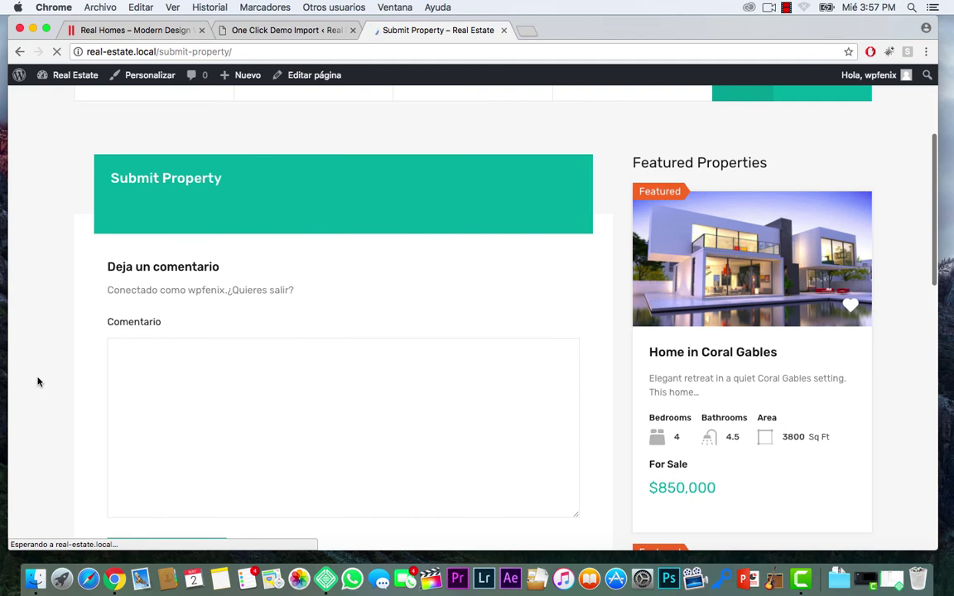
{"action": "scroll", "coordinate": [66, 318], "scroll_direction": "down", "scroll_amount": 3}
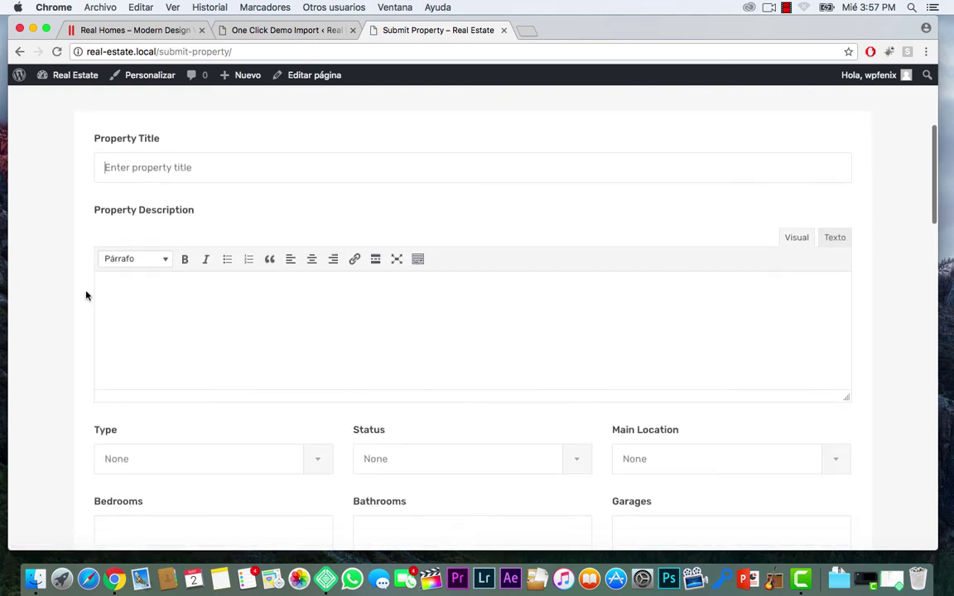
{"action": "scroll", "coordinate": [86, 295], "scroll_direction": "down", "scroll_amount": 2}
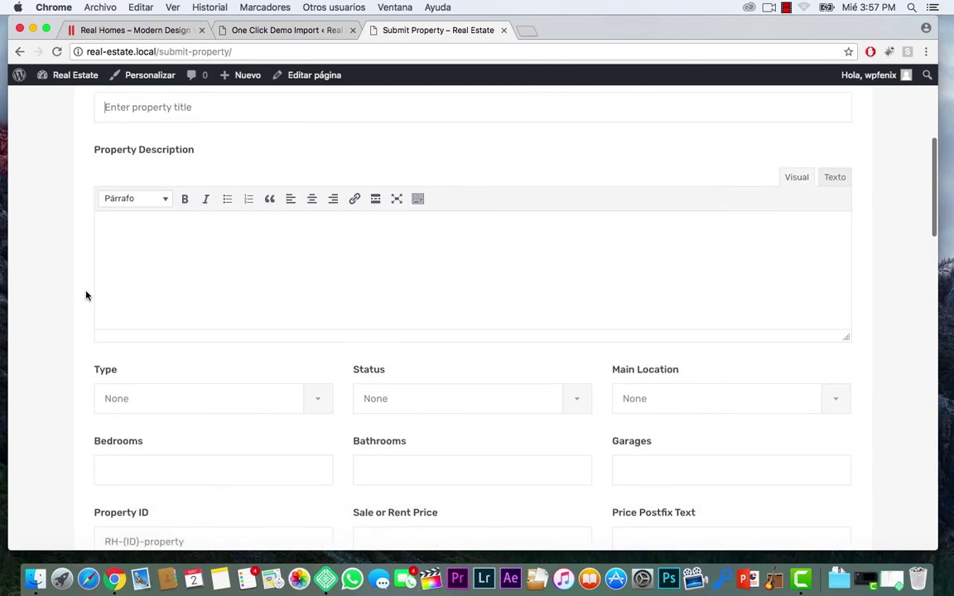
{"action": "scroll", "coordinate": [86, 296], "scroll_direction": "down", "scroll_amount": 5}
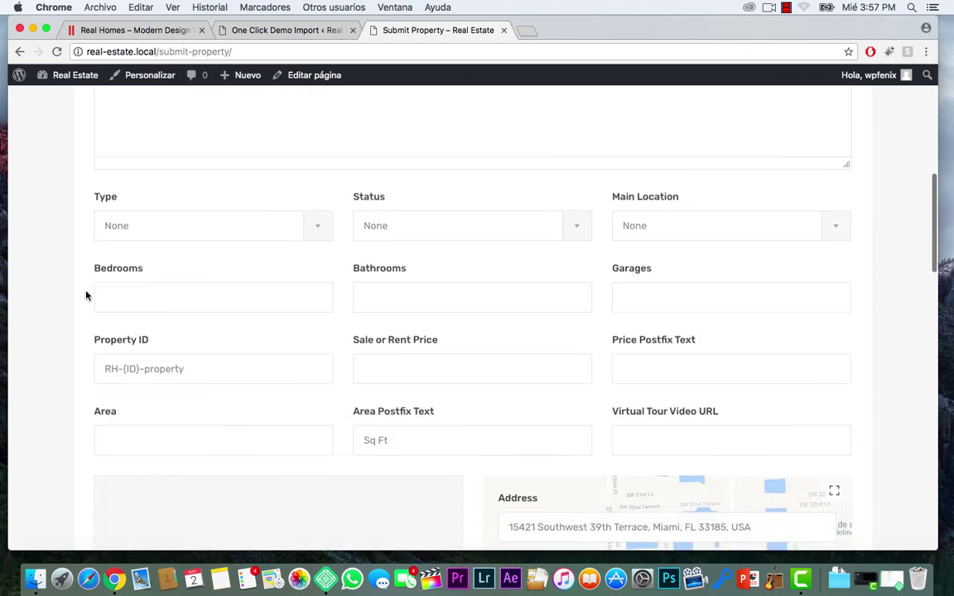
{"action": "scroll", "coordinate": [86, 296], "scroll_direction": "down", "scroll_amount": 8}
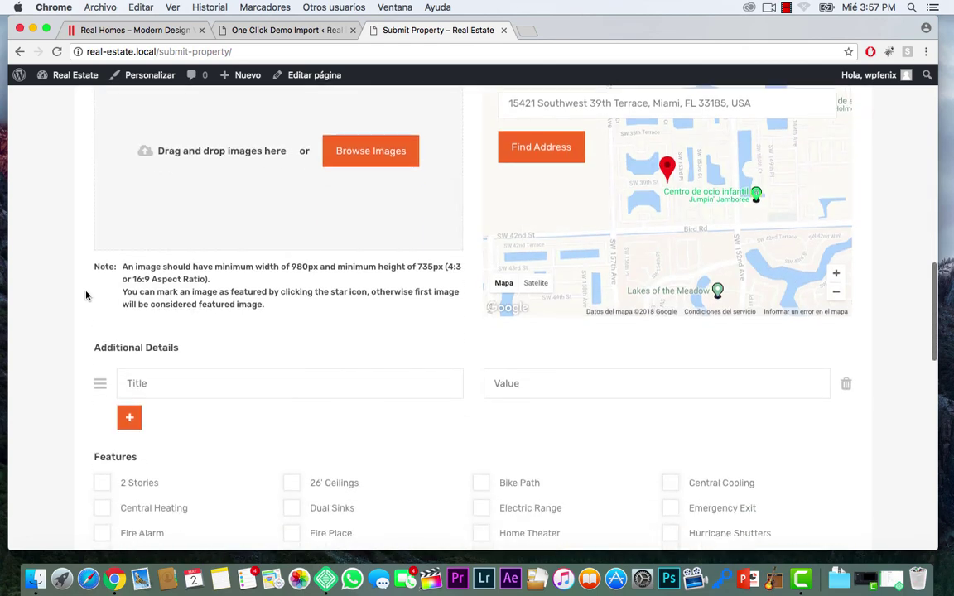
{"action": "scroll", "coordinate": [86, 295], "scroll_direction": "down", "scroll_amount": 2}
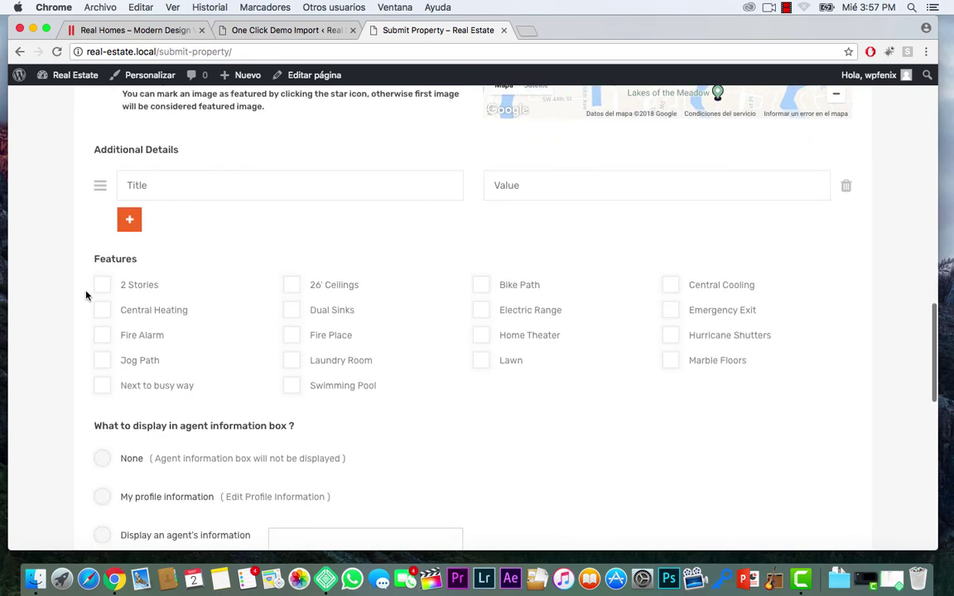
{"action": "scroll", "coordinate": [86, 296], "scroll_direction": "down", "scroll_amount": 2}
- Review the property submission form again, down to the agent information, parent property and reviewer message sections
{"action": "scroll", "coordinate": [86, 296], "scroll_direction": "up", "scroll_amount": 10}
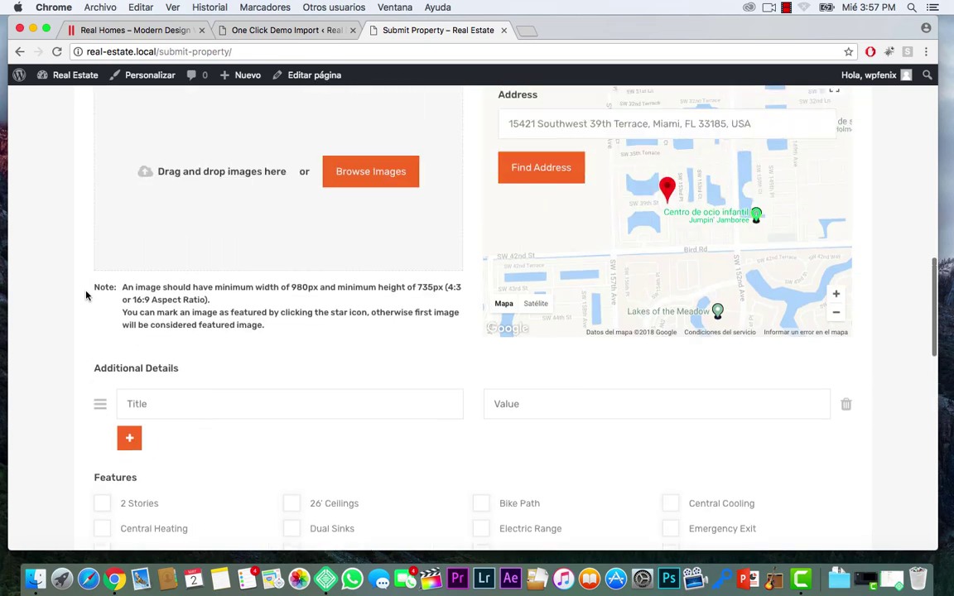
{"action": "scroll", "coordinate": [86, 296], "scroll_direction": "up", "scroll_amount": 8}
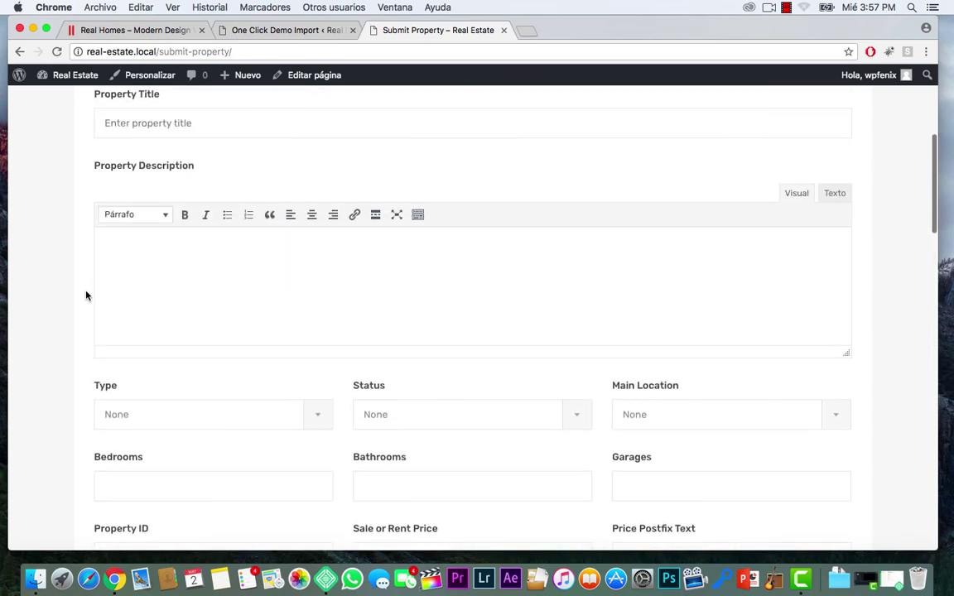
{"action": "scroll", "coordinate": [86, 296], "scroll_direction": "up", "scroll_amount": 5}
{"action": "scroll", "coordinate": [86, 295], "scroll_direction": "down", "scroll_amount": 3}
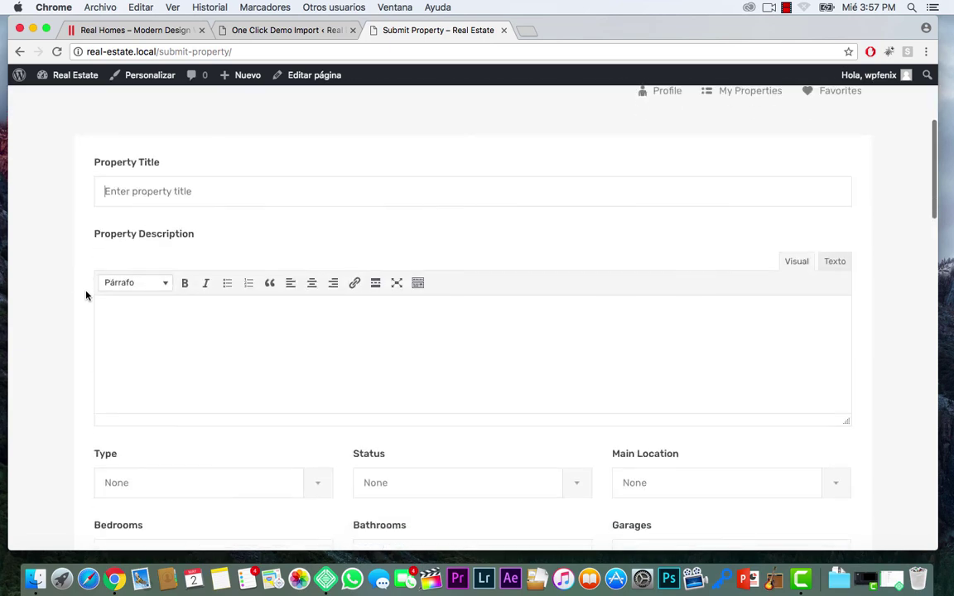
{"action": "scroll", "coordinate": [86, 296], "scroll_direction": "down", "scroll_amount": 20}
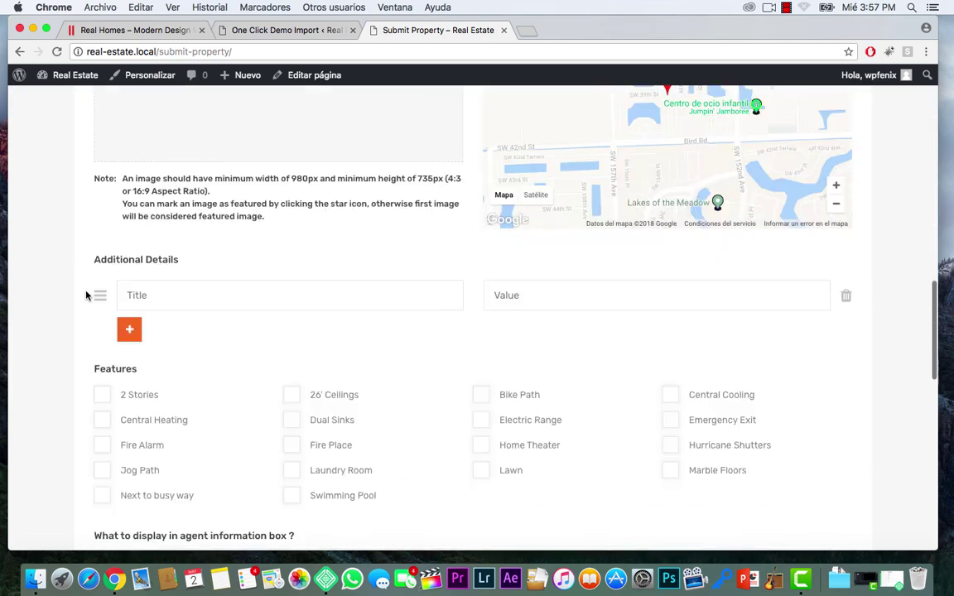
{"action": "scroll", "coordinate": [86, 295], "scroll_direction": "down", "scroll_amount": 5}
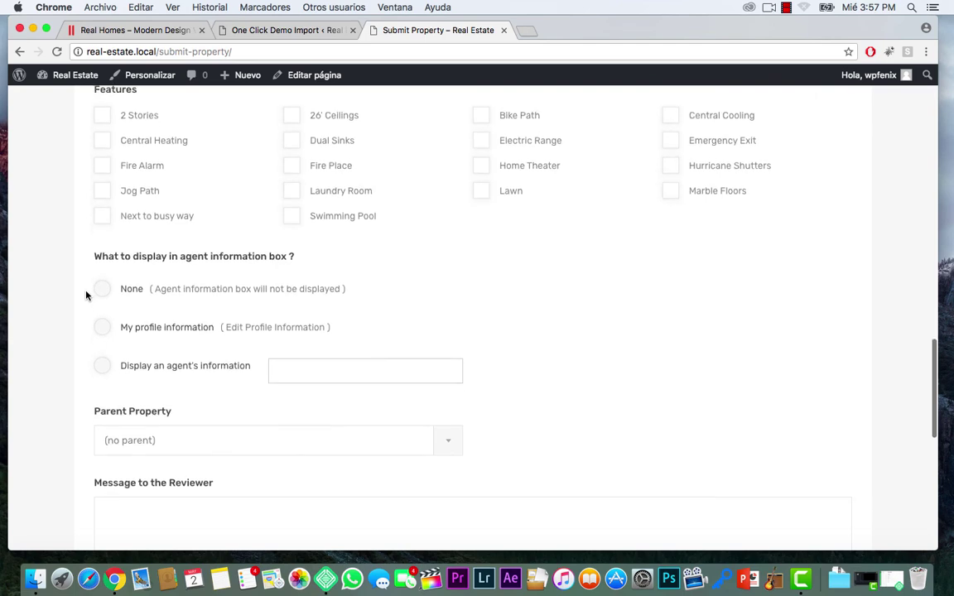
{"action": "scroll", "coordinate": [86, 296], "scroll_direction": "down", "scroll_amount": 1}
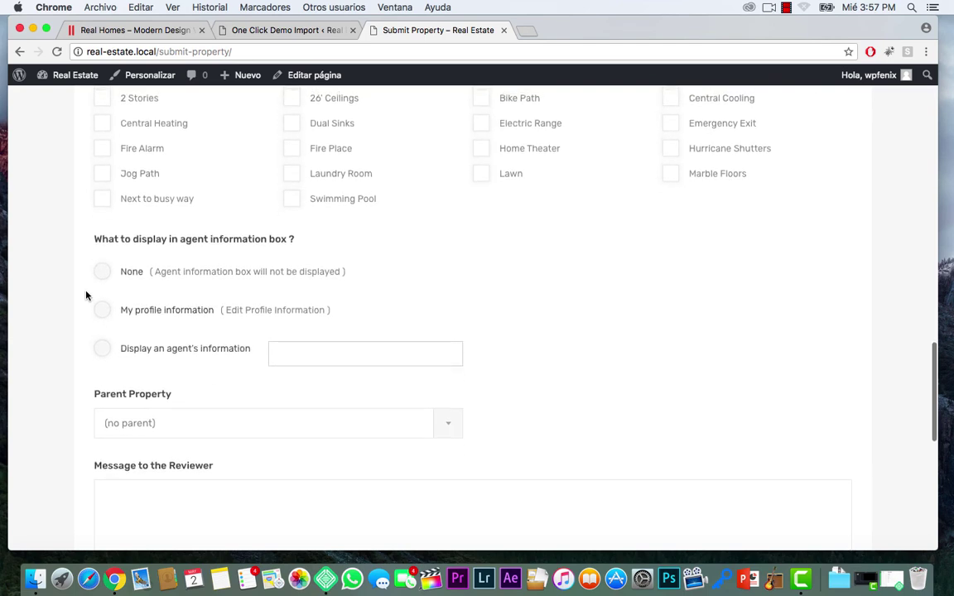
{"action": "scroll", "coordinate": [86, 295], "scroll_direction": "up", "scroll_amount": 15}
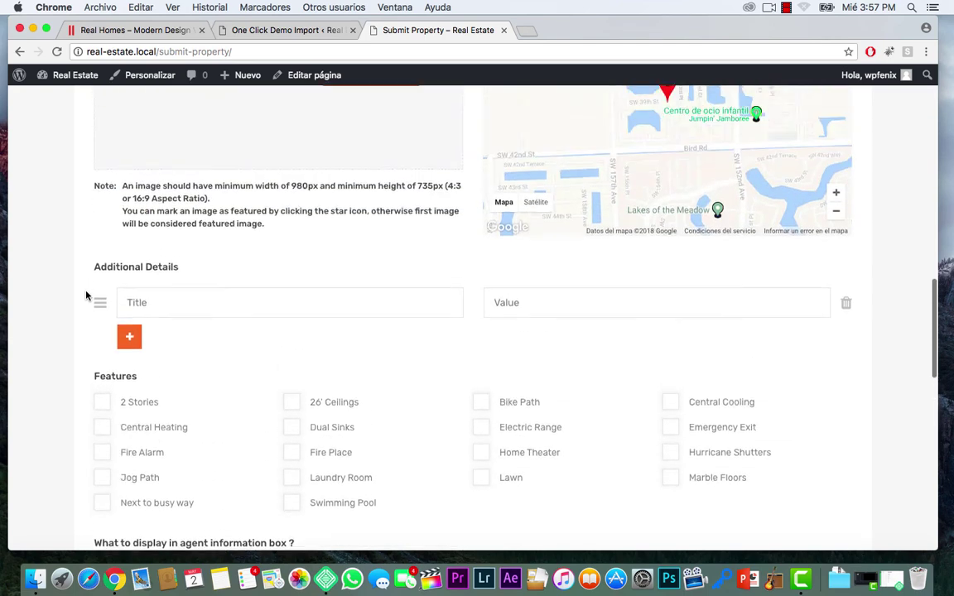
{"action": "scroll", "coordinate": [86, 295], "scroll_direction": "up", "scroll_amount": 15}
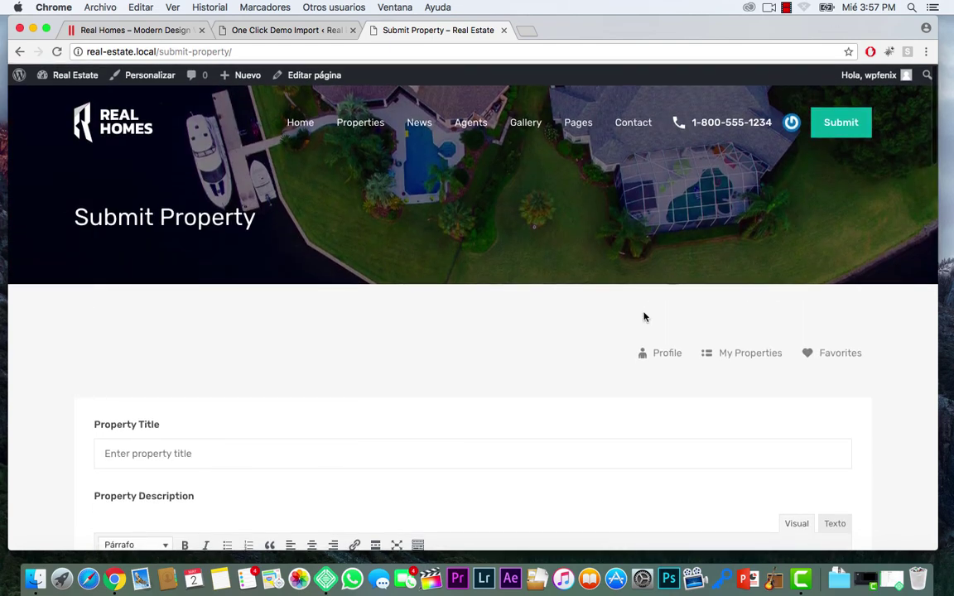
- Check the available Type and Status options in the property submission form without choosing any
{"action": "scroll", "coordinate": [645, 317], "scroll_direction": "down", "scroll_amount": 10}
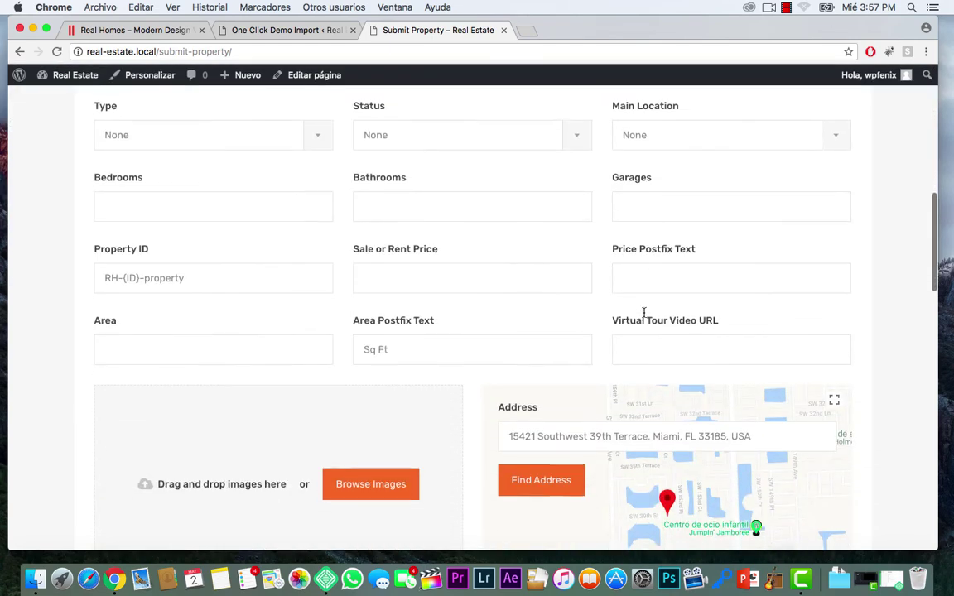
{"action": "scroll", "coordinate": [644, 312], "scroll_direction": "up", "scroll_amount": 2}
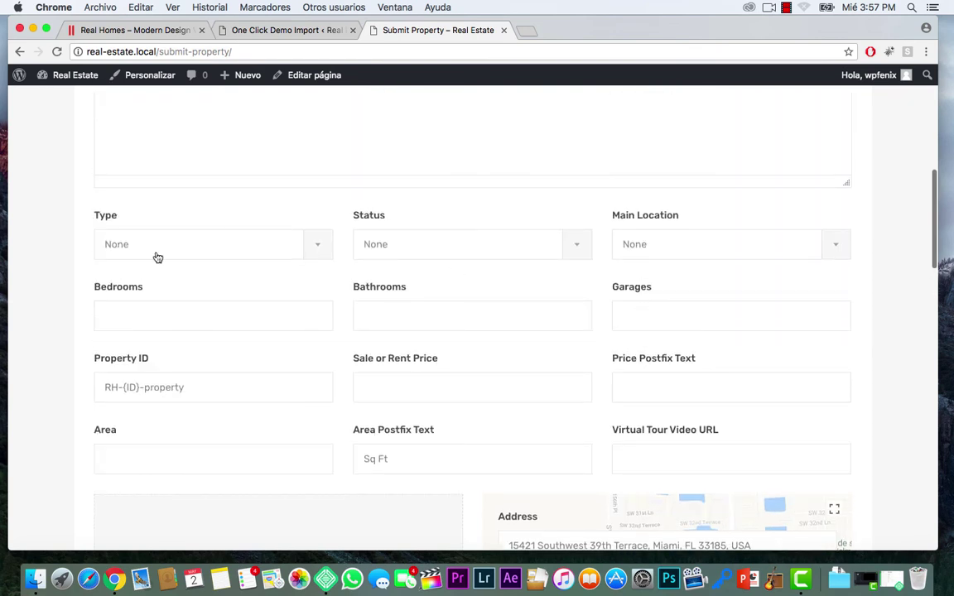
{"action": "left_click", "coordinate": [305, 248]}
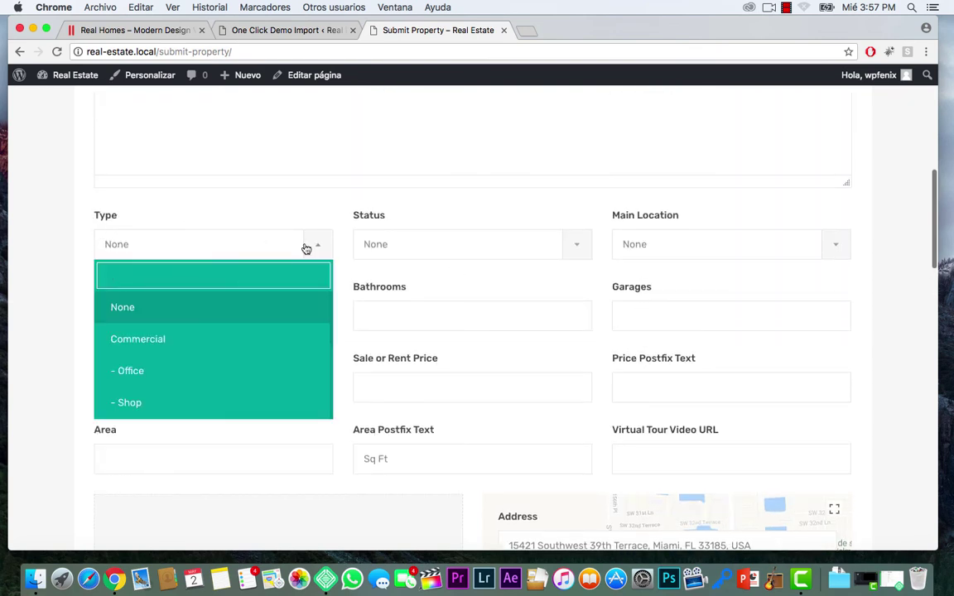
{"action": "left_click", "coordinate": [306, 248]}
{"action": "left_click", "coordinate": [575, 247]}
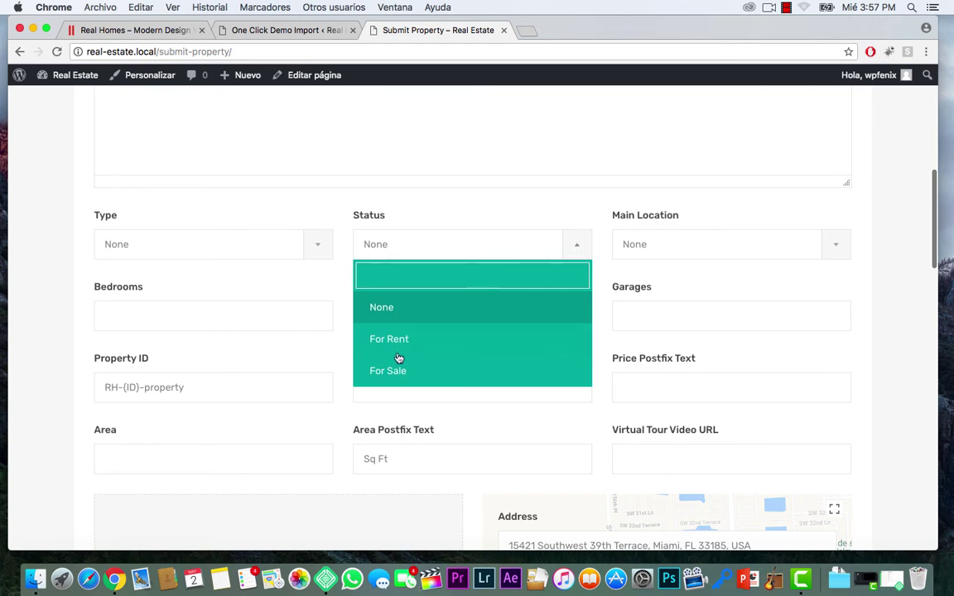
{"action": "left_click", "coordinate": [574, 250]}
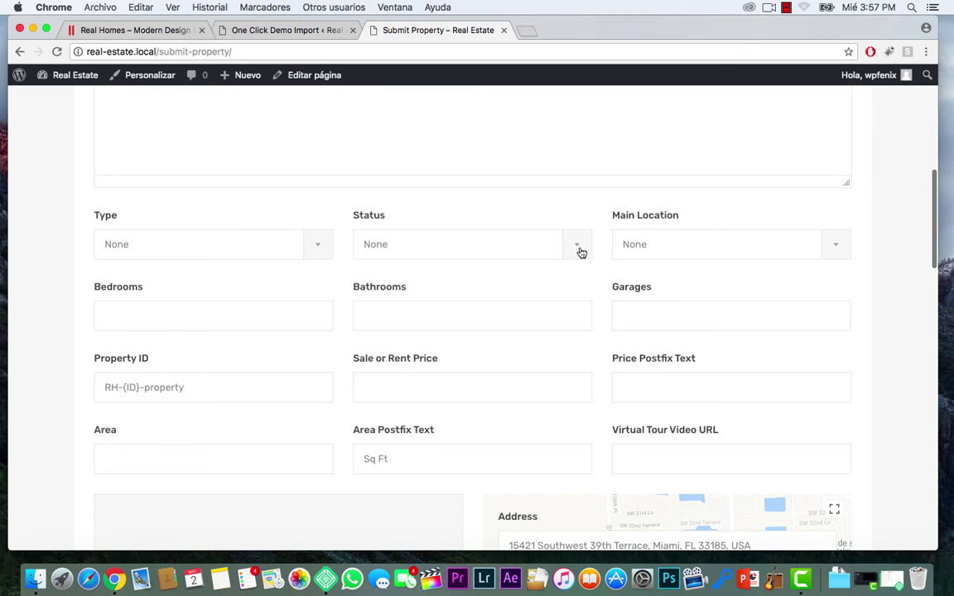
- Look over the Submit Property page once more, from its header to the features and agent information sections
{"action": "scroll", "coordinate": [592, 202], "scroll_direction": "up", "scroll_amount": 20}
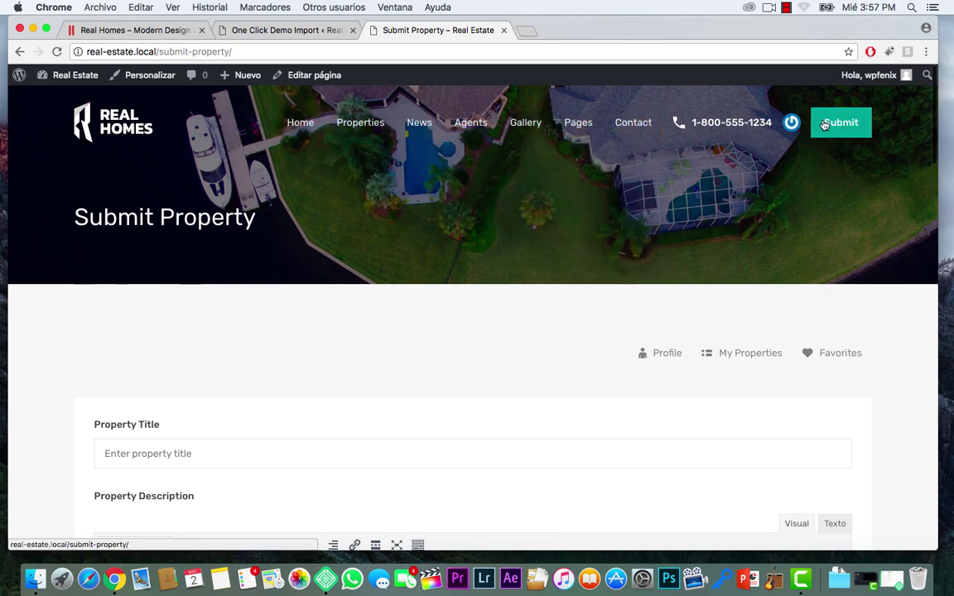
{"action": "scroll", "coordinate": [462, 374], "scroll_direction": "down", "scroll_amount": 20}
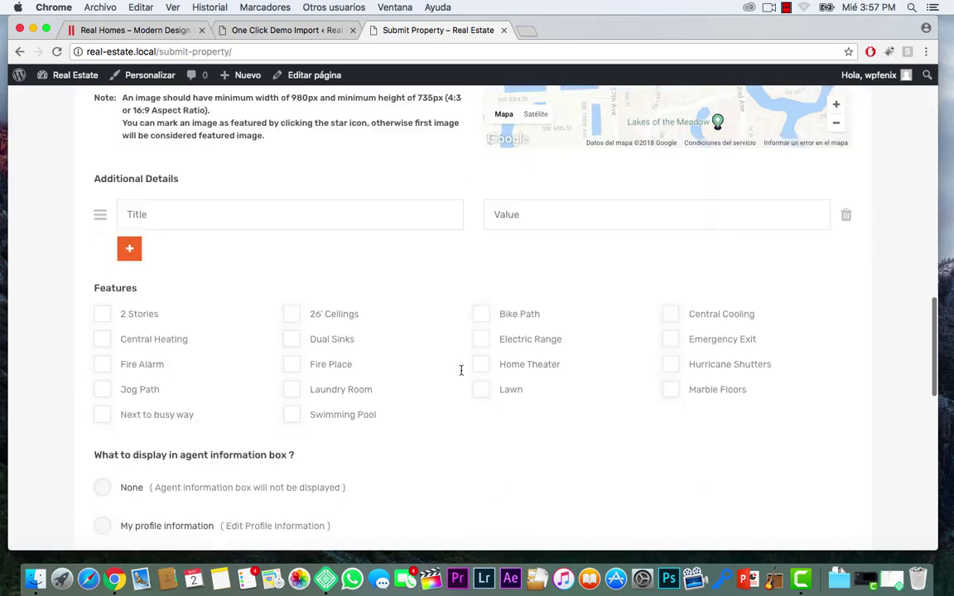
{"action": "scroll", "coordinate": [462, 376], "scroll_direction": "down", "scroll_amount": 5}
{"action": "scroll", "coordinate": [462, 376], "scroll_direction": "up", "scroll_amount": 20}
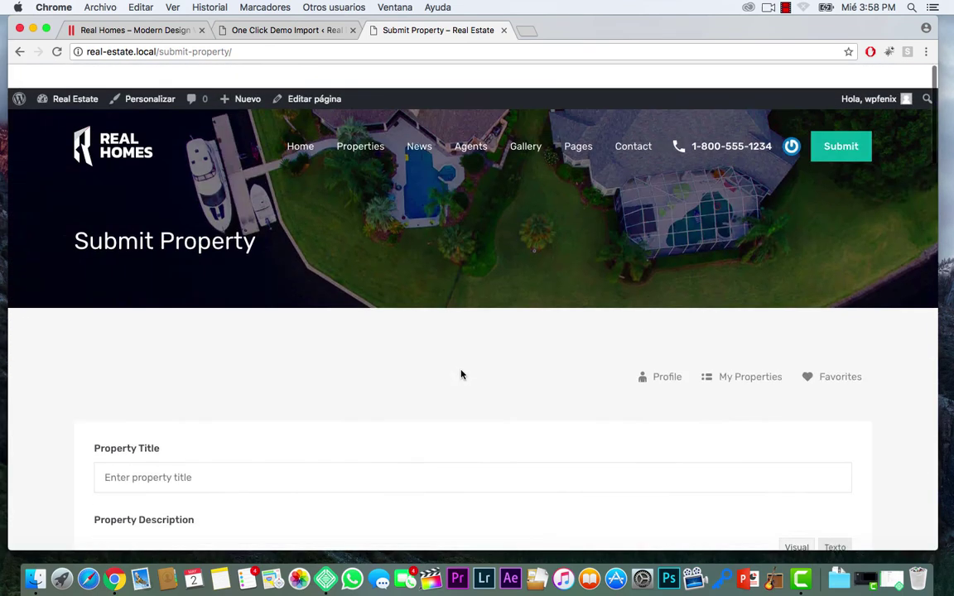